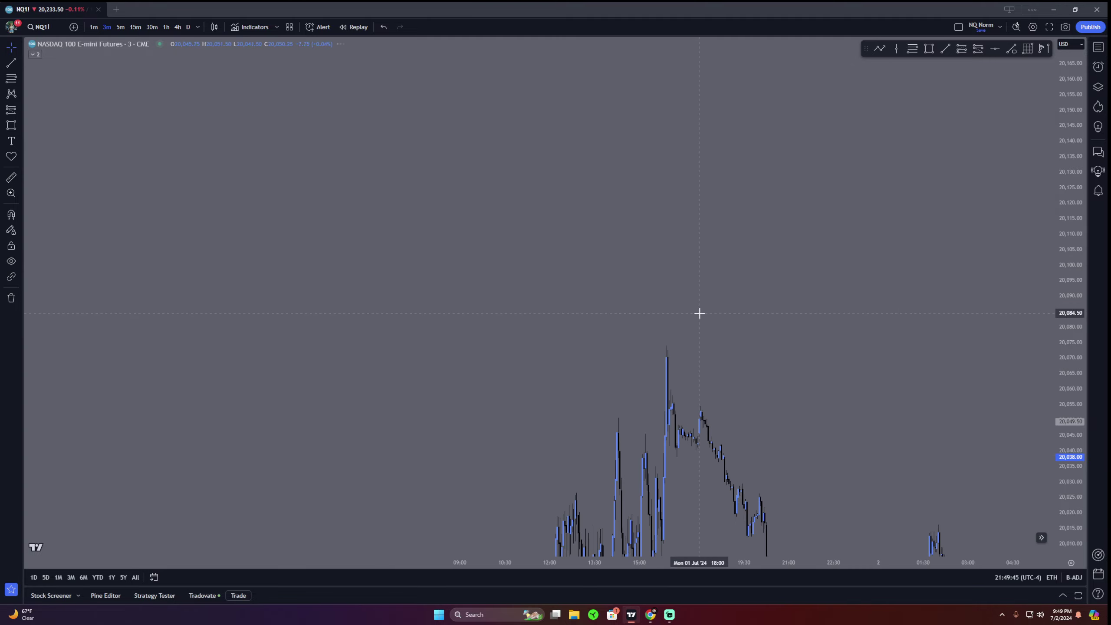
Draw a Fib retracement from the 28 June 09:30 low at 20,039.25 to the preceding swing high at about 20,091
drag(1076, 239, 1076, 363)
drag(668, 230, 953, 414)
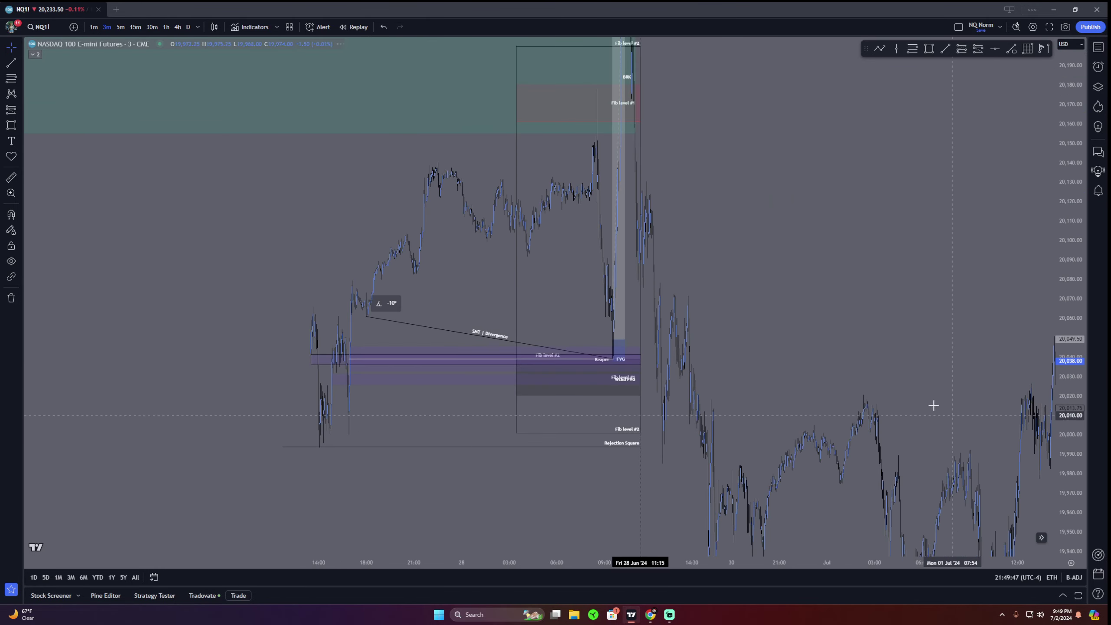
scroll(822, 342, up, 3)
drag(748, 314, 962, 353)
scroll(901, 328, up, 4)
drag(761, 265, 966, 245)
scroll(814, 293, up, 3)
drag(846, 267, 1009, 284)
drag(1075, 370, 1069, 328)
scroll(959, 297, up, 4)
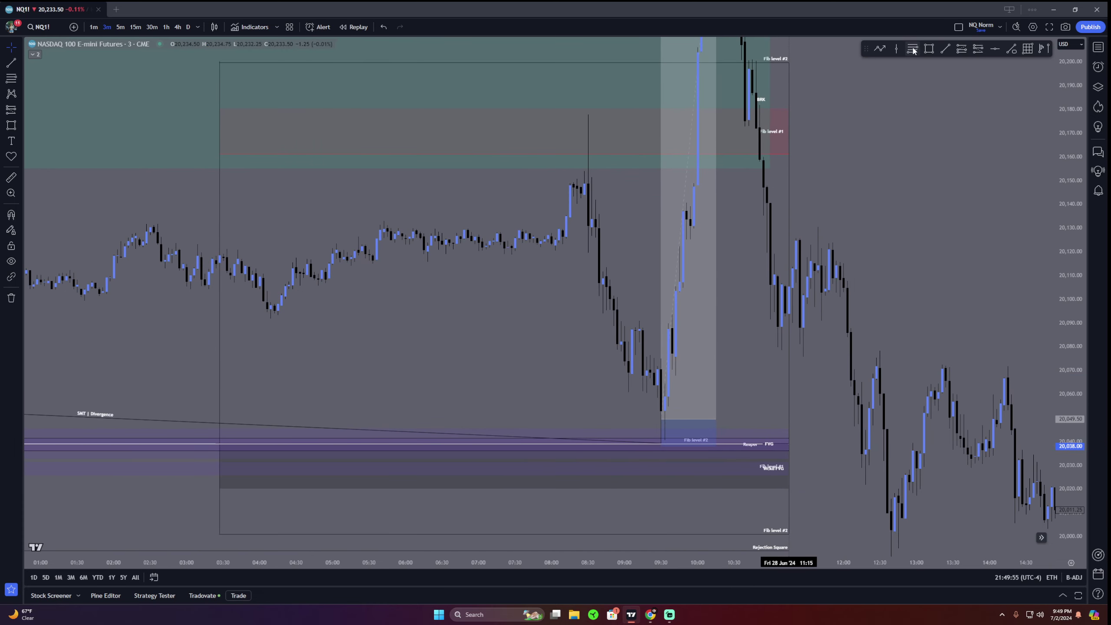
click(913, 49)
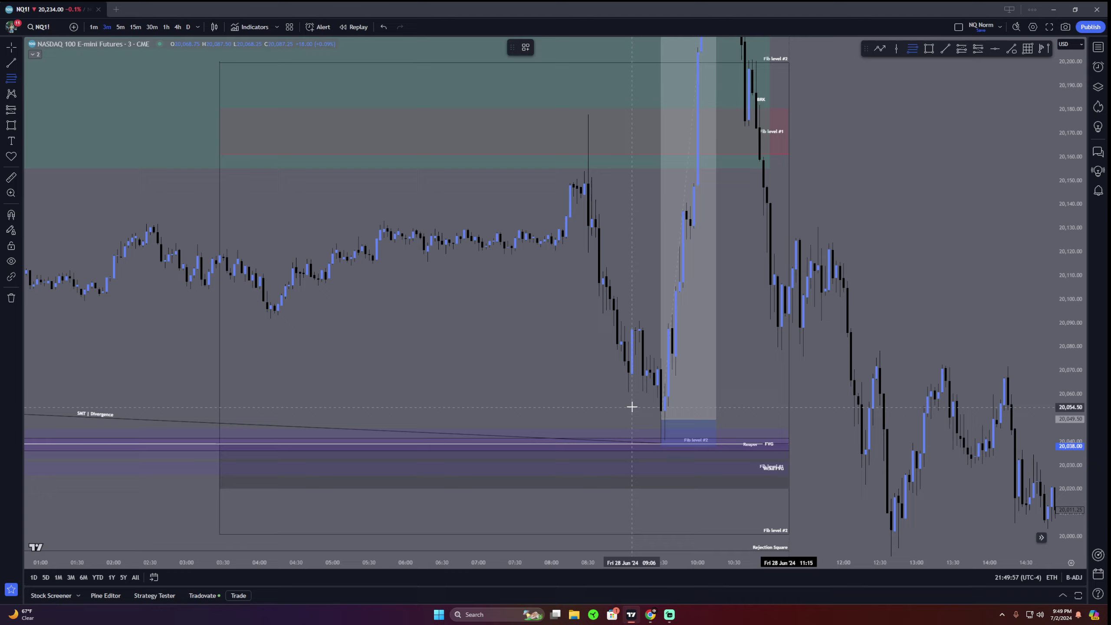
scroll(756, 385, up, 4)
drag(1071, 509, 1071, 236)
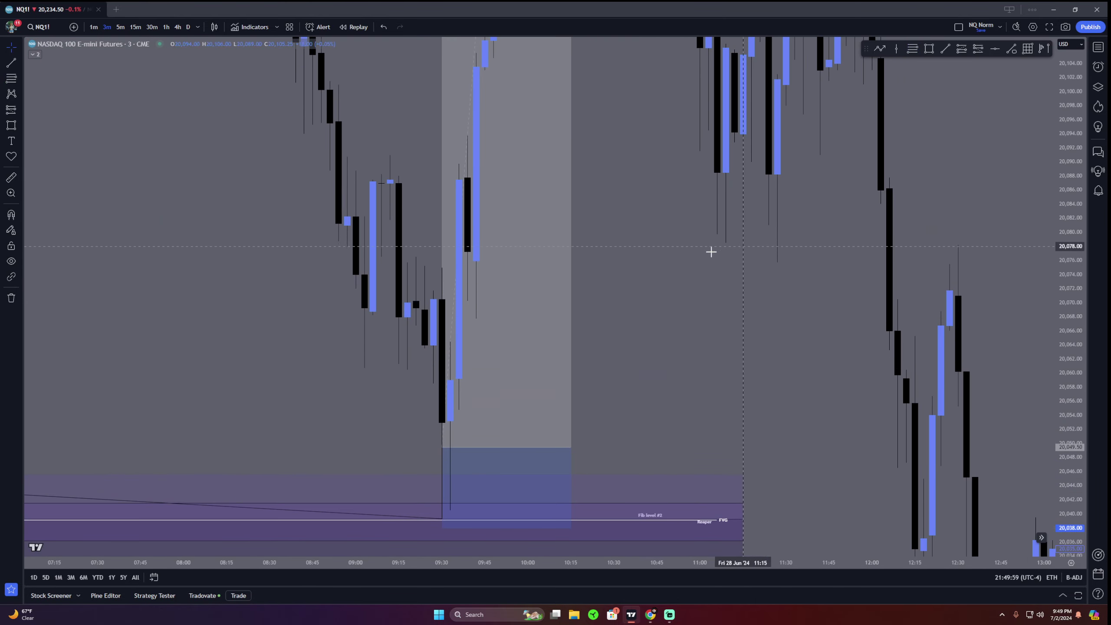
drag(586, 350, 1001, 269)
scroll(870, 373, up, 6)
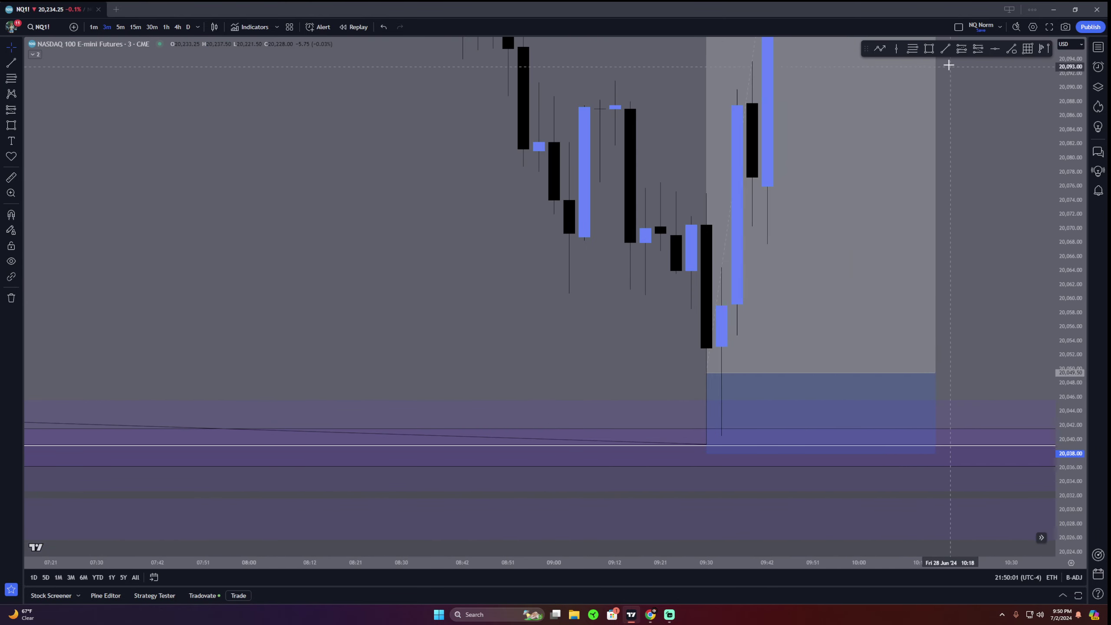
click(912, 49)
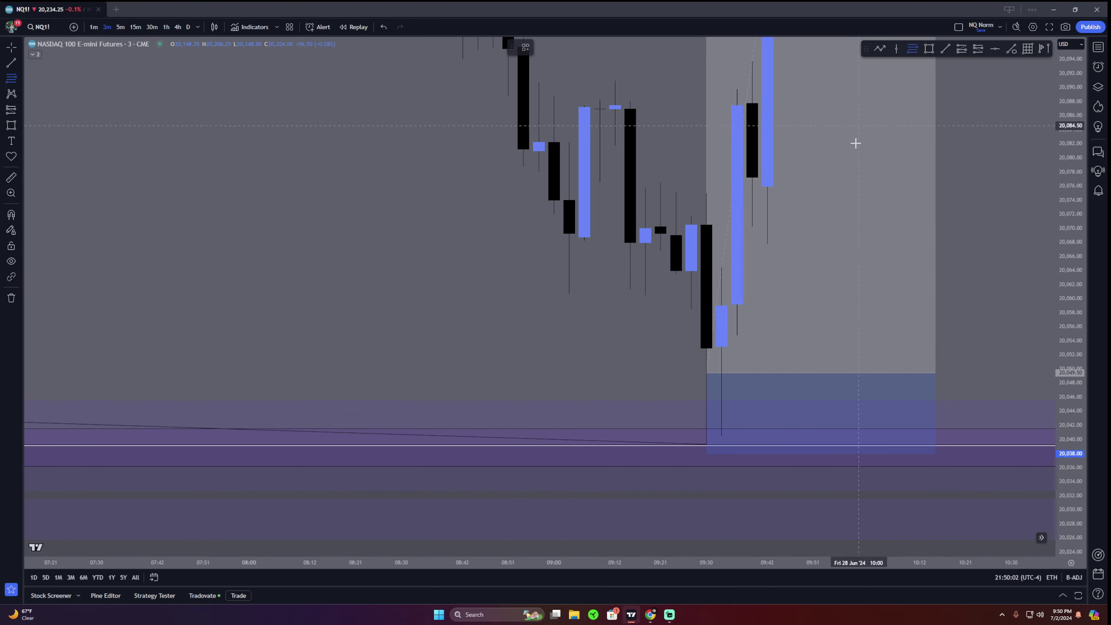
click(704, 444)
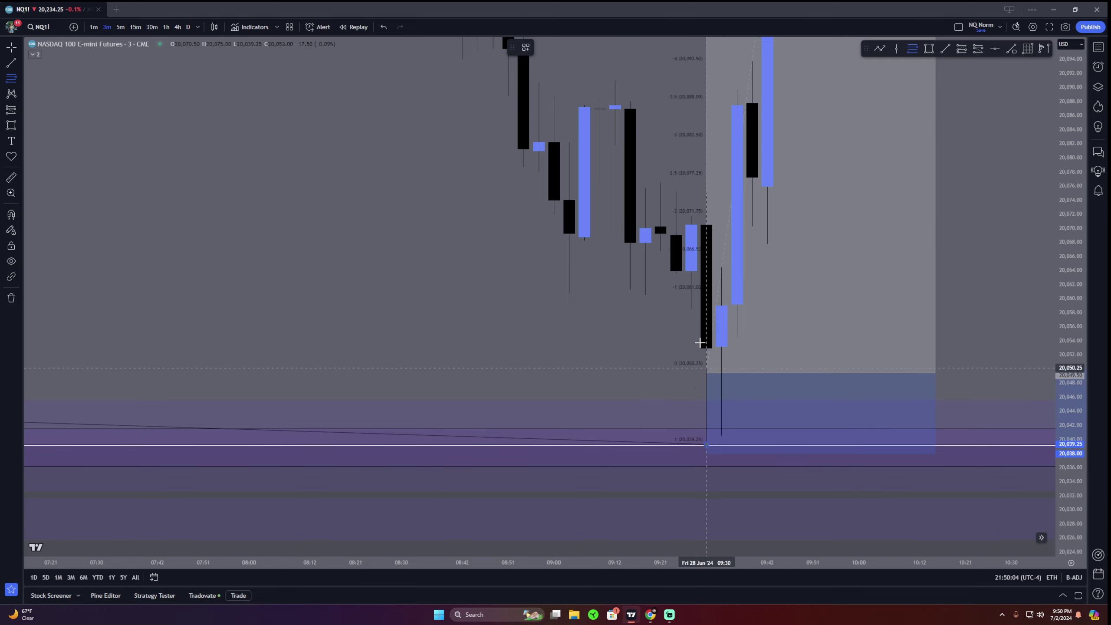
click(598, 81)
Compare the retracement's negative extension levels with the high of the rally that follows on 28 June
drag(582, 88, 486, 210)
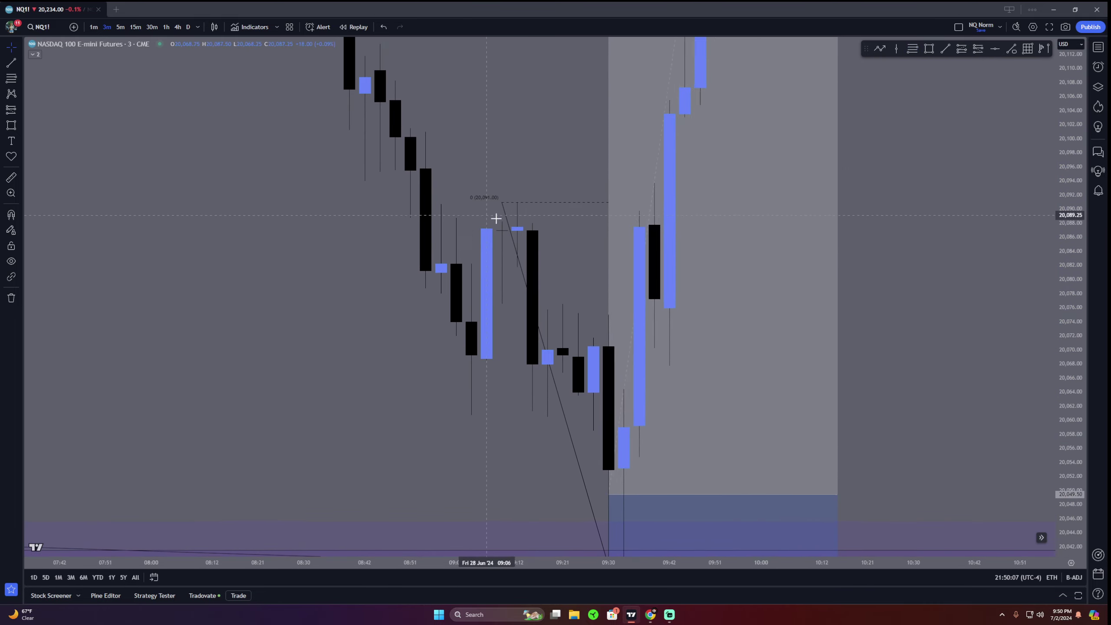
drag(1072, 175, 1070, 560)
scroll(964, 318, down, 5)
drag(970, 265, 801, 576)
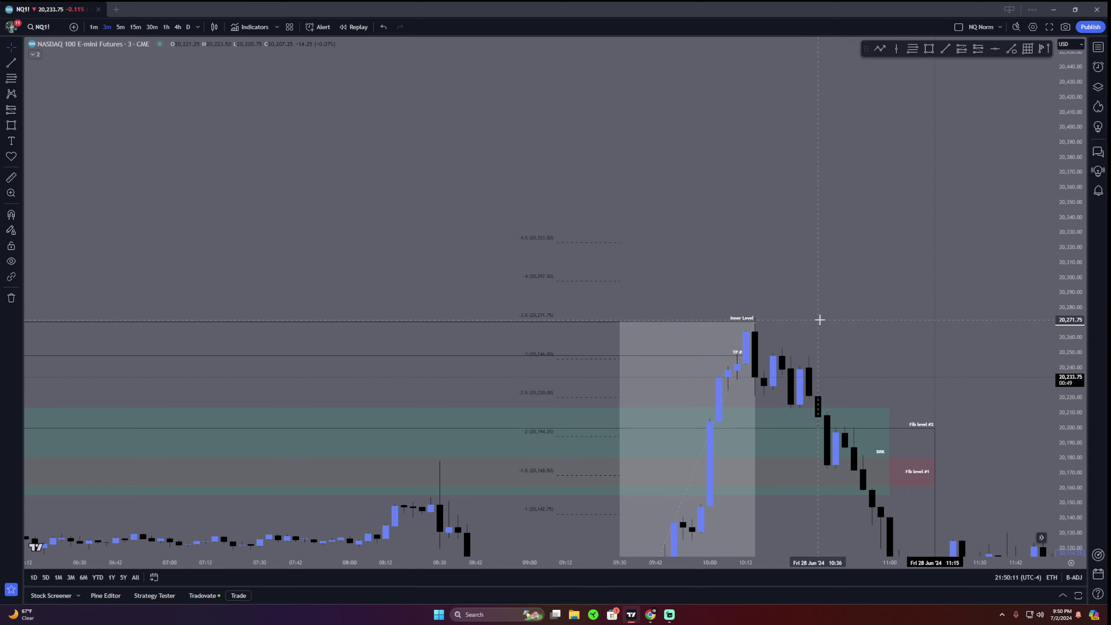
drag(819, 319, 897, 255)
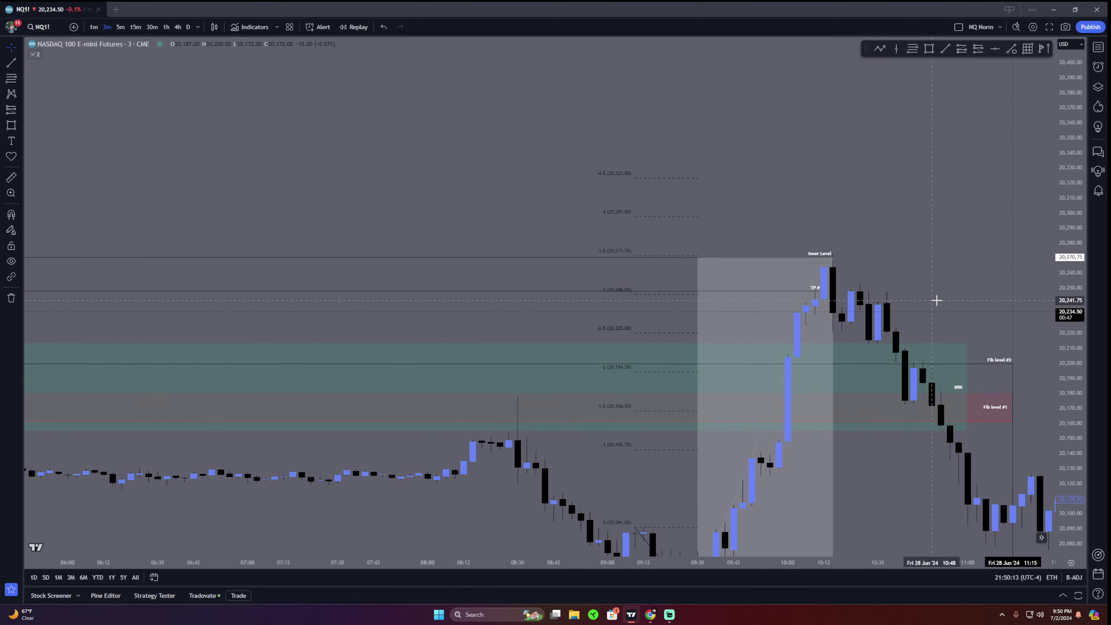
drag(936, 301, 970, 227)
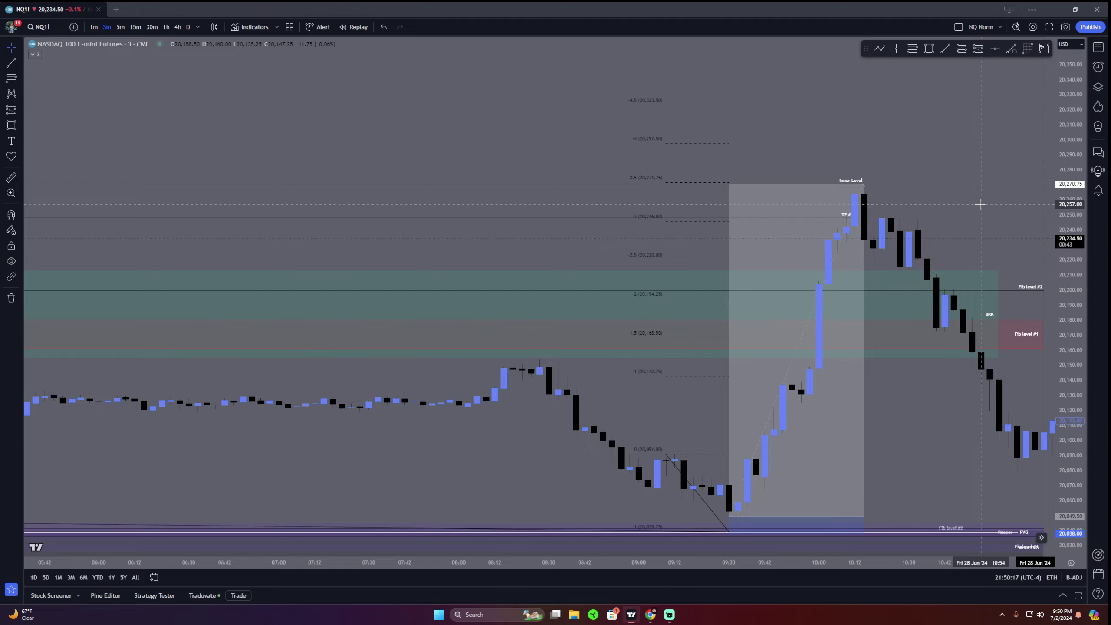
scroll(936, 197, down, 4)
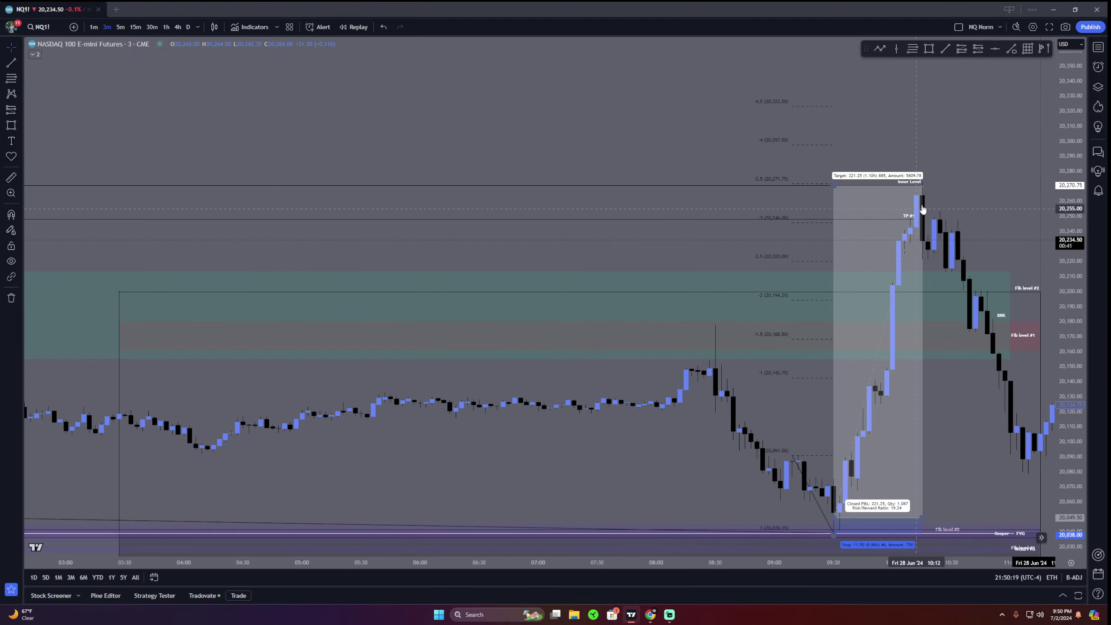
Sketch an arrowed price path falling from about 20,840 to 20,543, forming a higher low near 20,560, and rising to about 20,808
drag(922, 210, 915, 353)
click(879, 49)
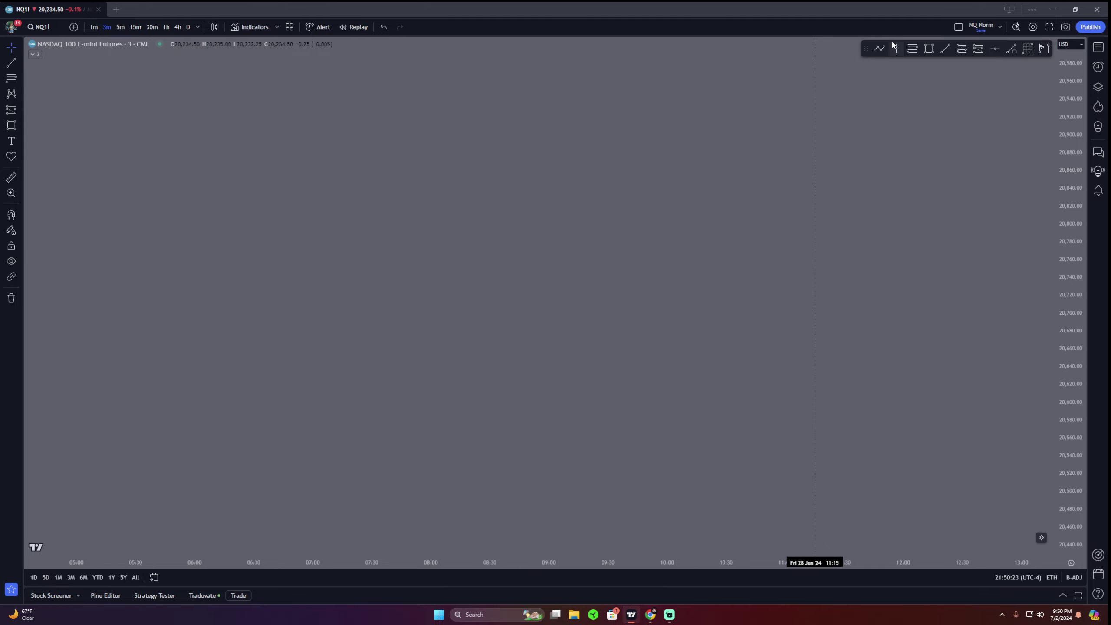
click(289, 189)
click(348, 372)
click(365, 335)
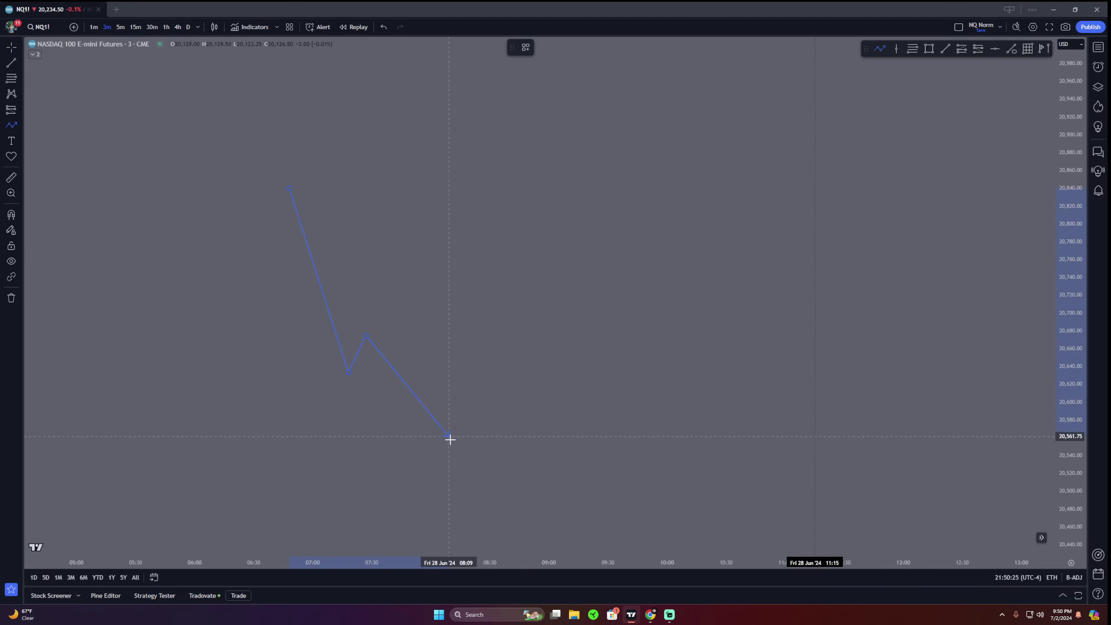
click(454, 452)
click(484, 397)
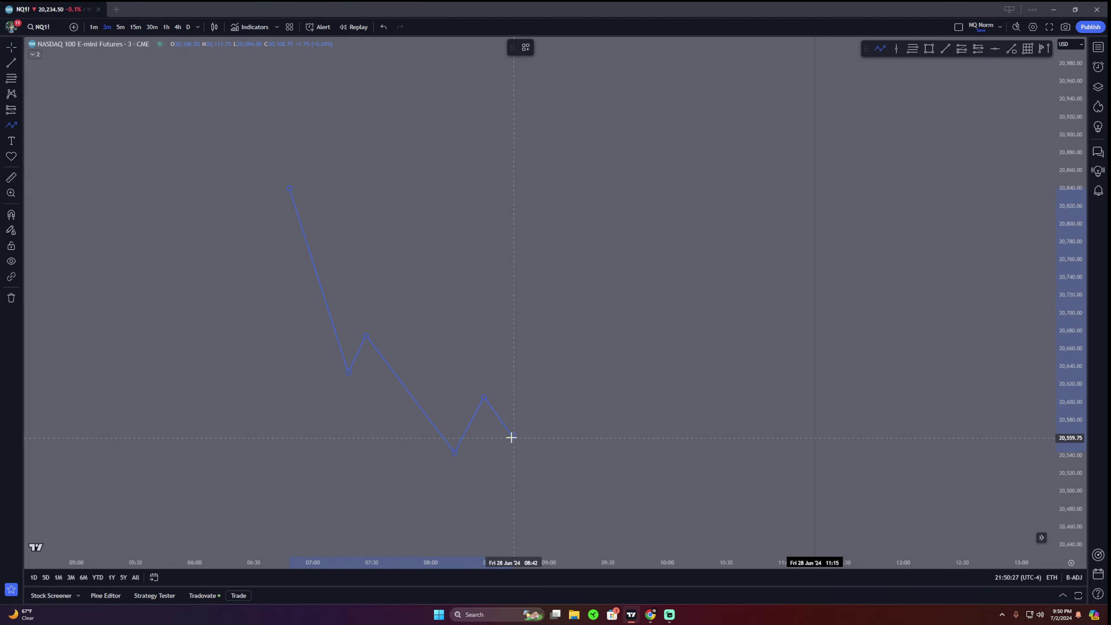
click(511, 436)
double_click(585, 215)
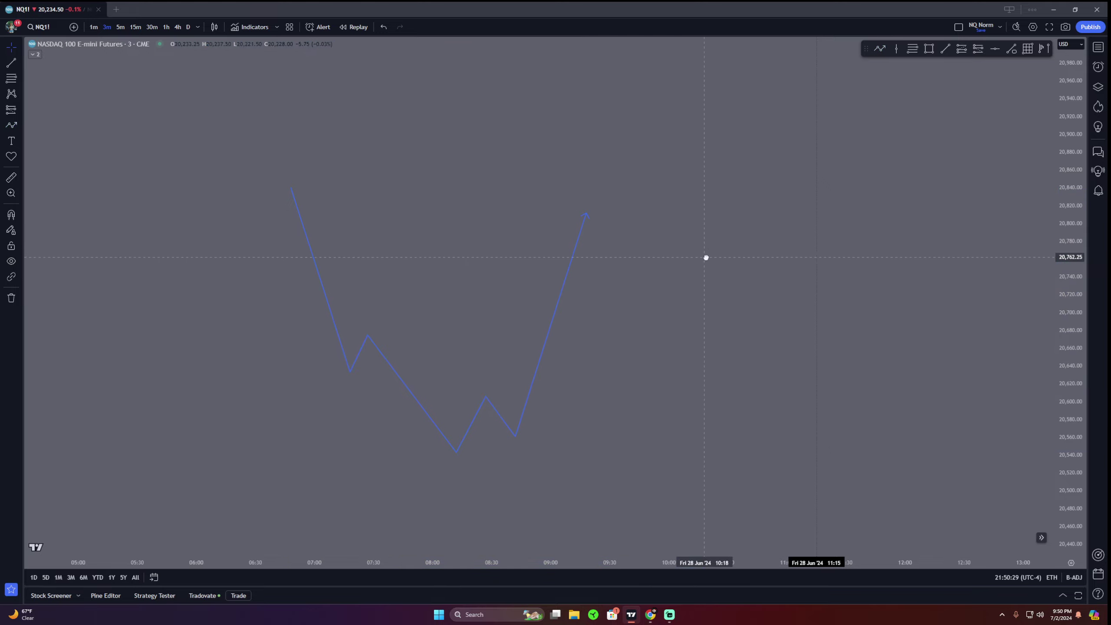
Draw a rectangle over the sketched path's higher low, spanning about 20,580 to 20,560
click(928, 48)
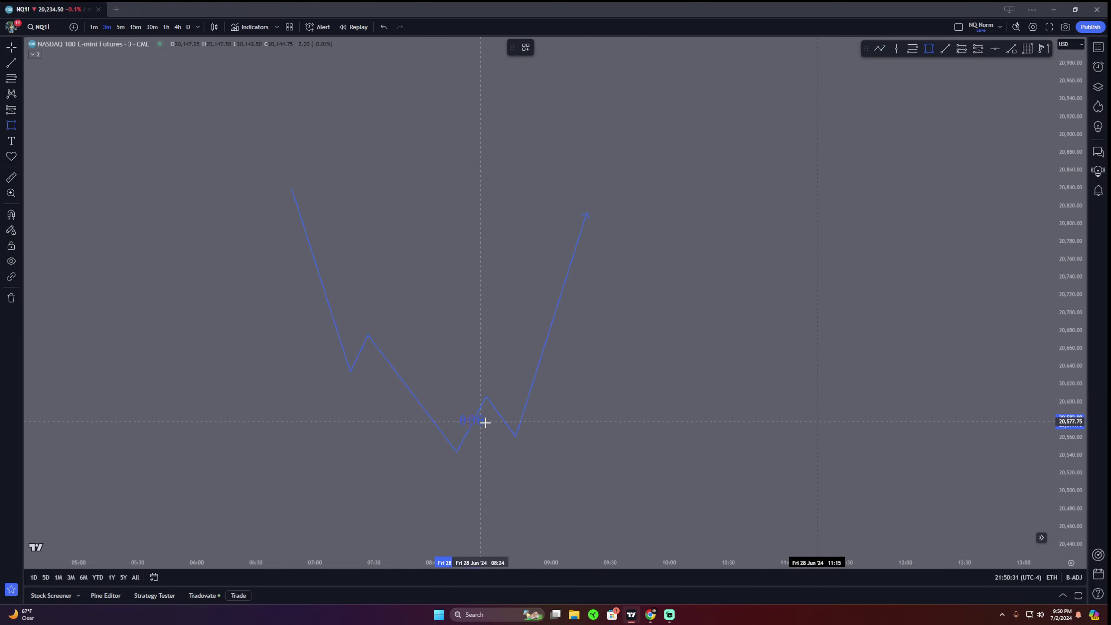
click(593, 438)
click(604, 385)
drag(648, 364, 716, 345)
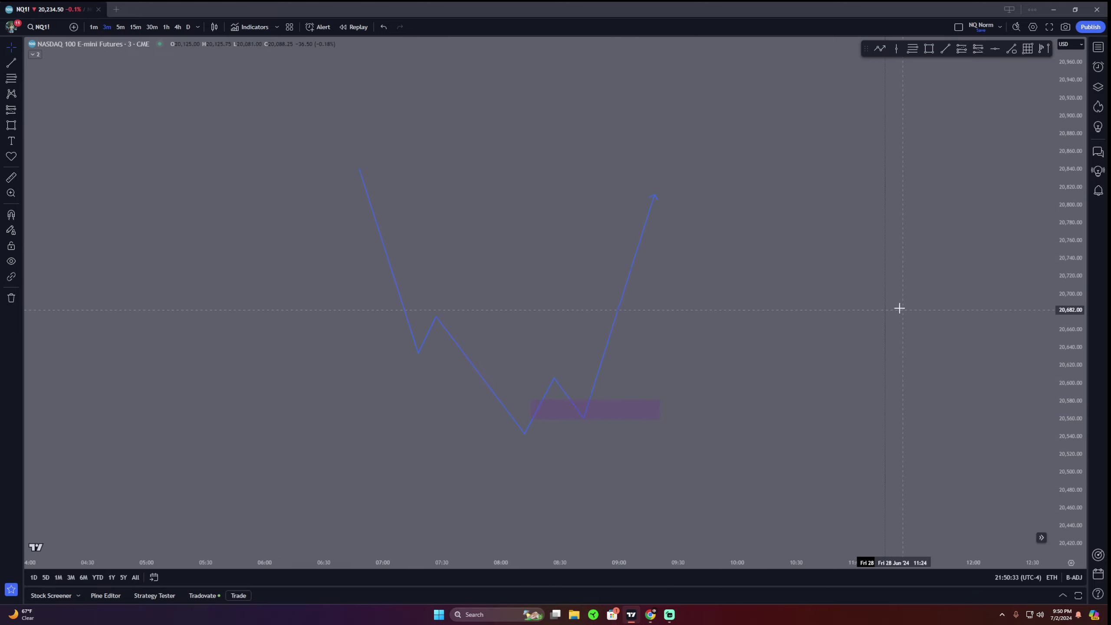
Delete the sketched price path and its rectangle
click(11, 62)
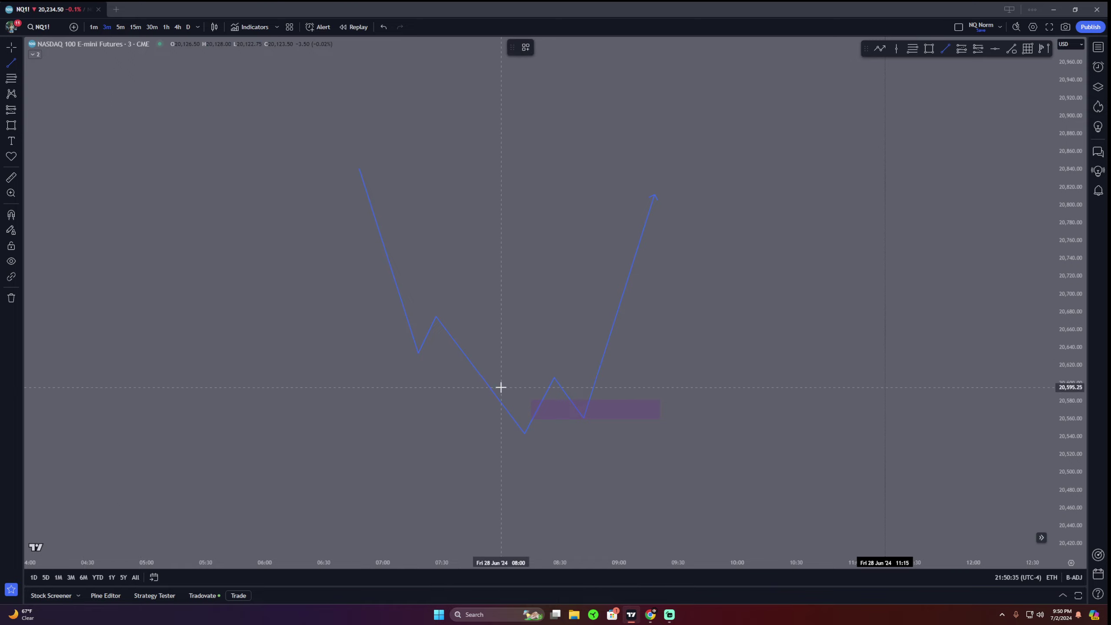
key(Escape)
click(478, 377)
key(Delete)
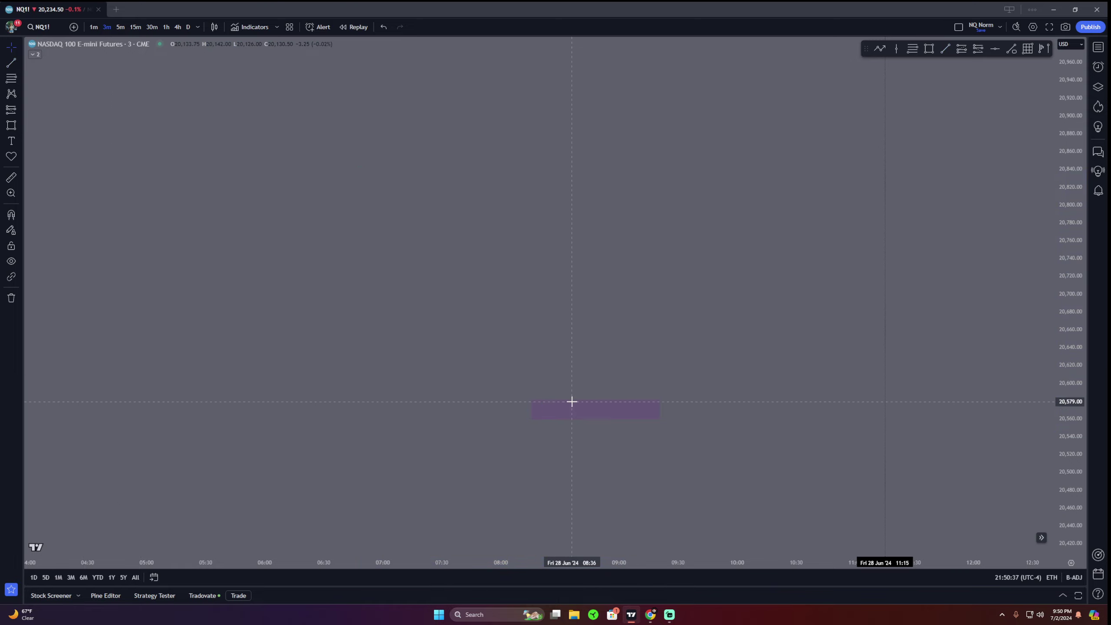
key(Delete)
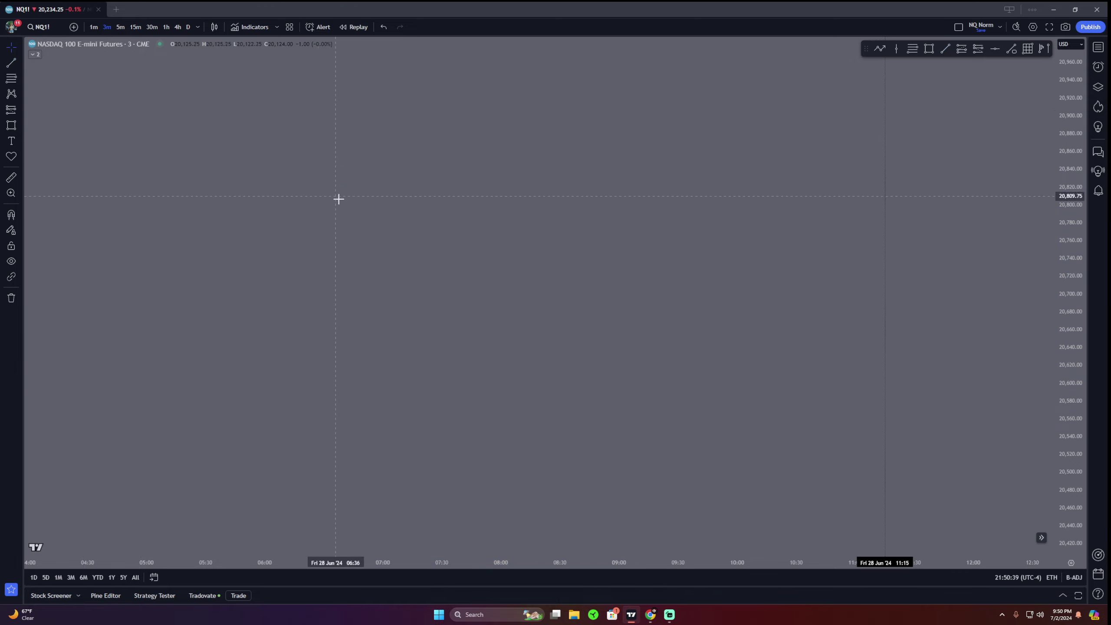
Sketch an arrowed zigzag path with successive lower lows from about 20,880 to 20,510, two higher lows, and a rally to about 20,725
click(877, 50)
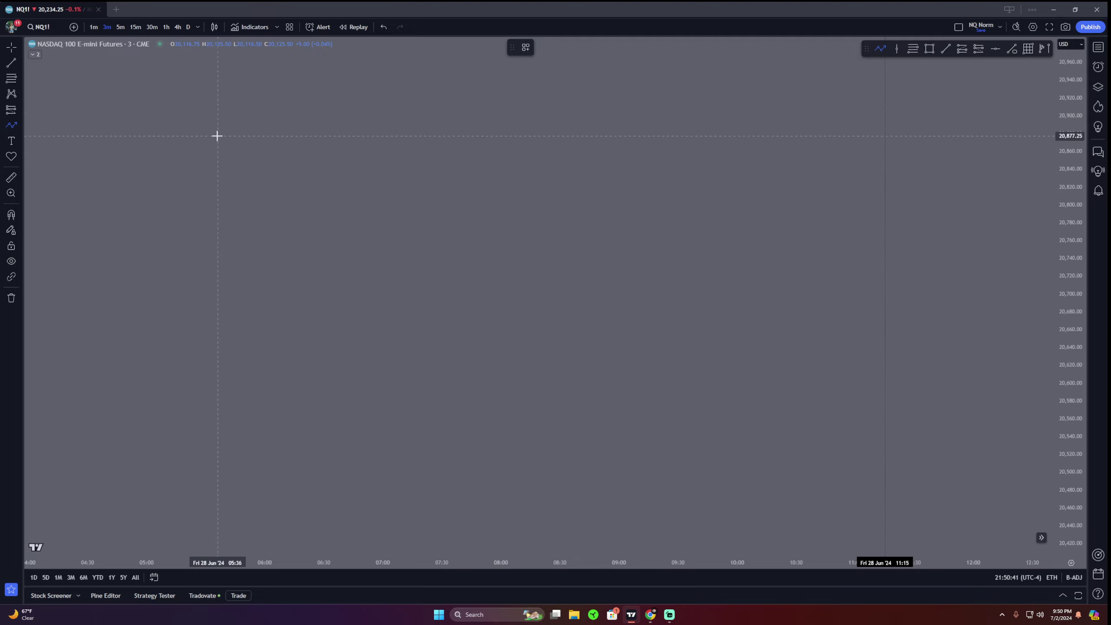
click(229, 244)
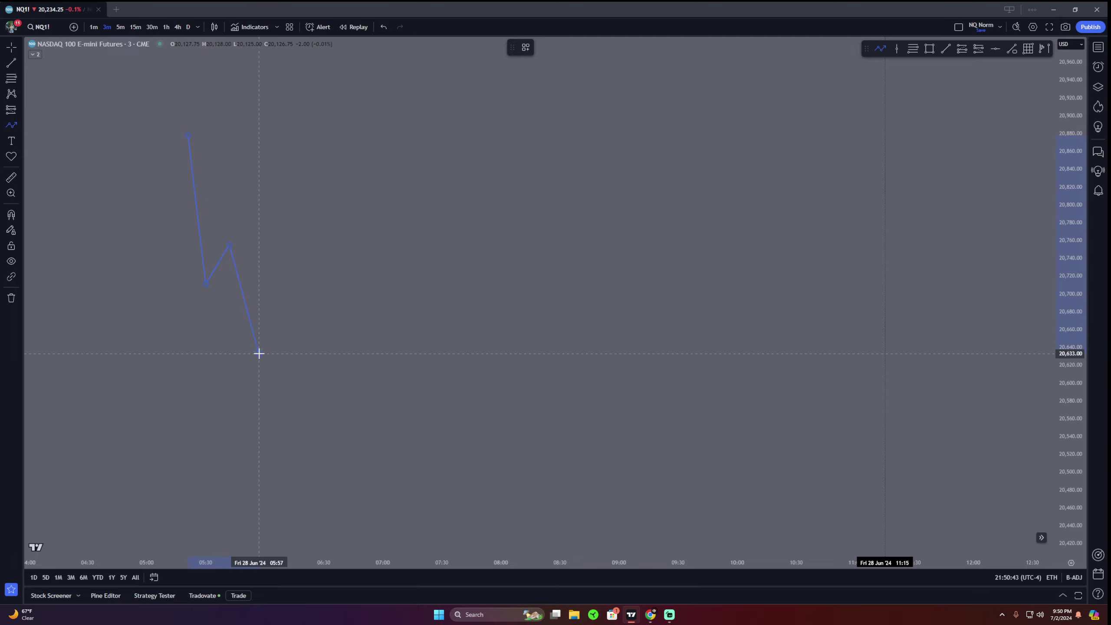
click(259, 352)
click(276, 323)
click(323, 417)
click(353, 385)
click(390, 462)
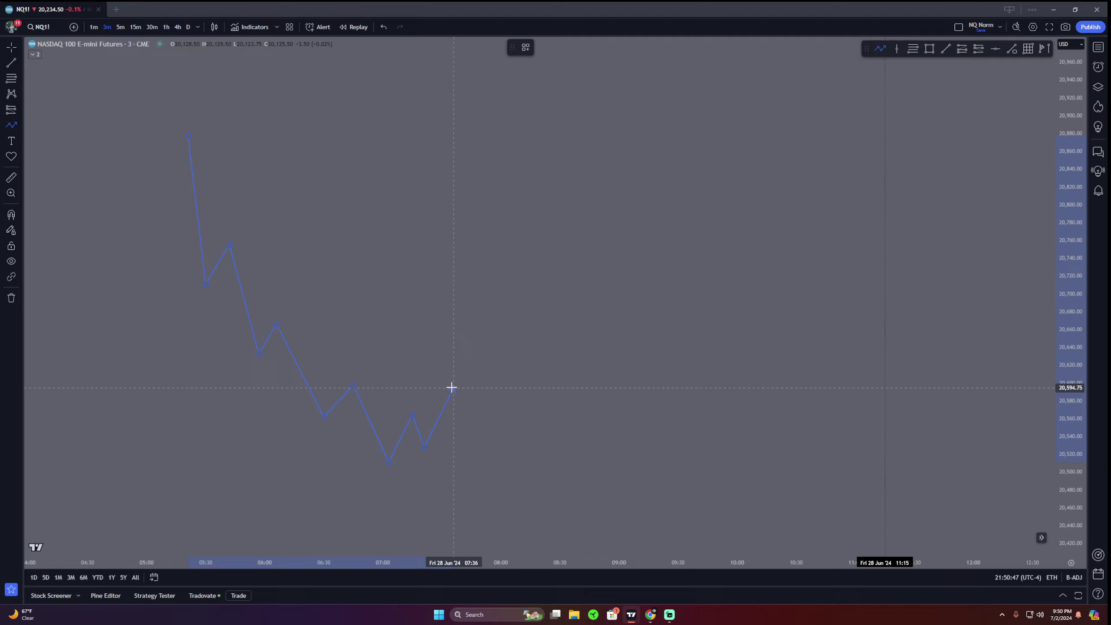
click(466, 417)
double_click(517, 273)
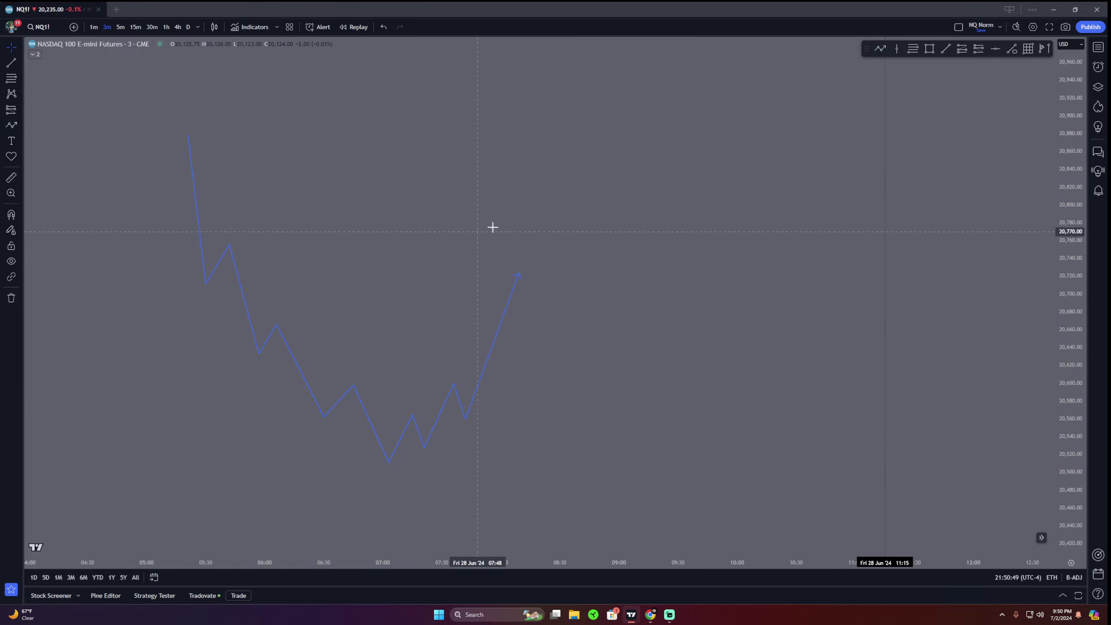
Draw a rectangle over the path's last higher low, from 20,575.75 to 20,553.00 between 07:27 and 08:06
click(929, 48)
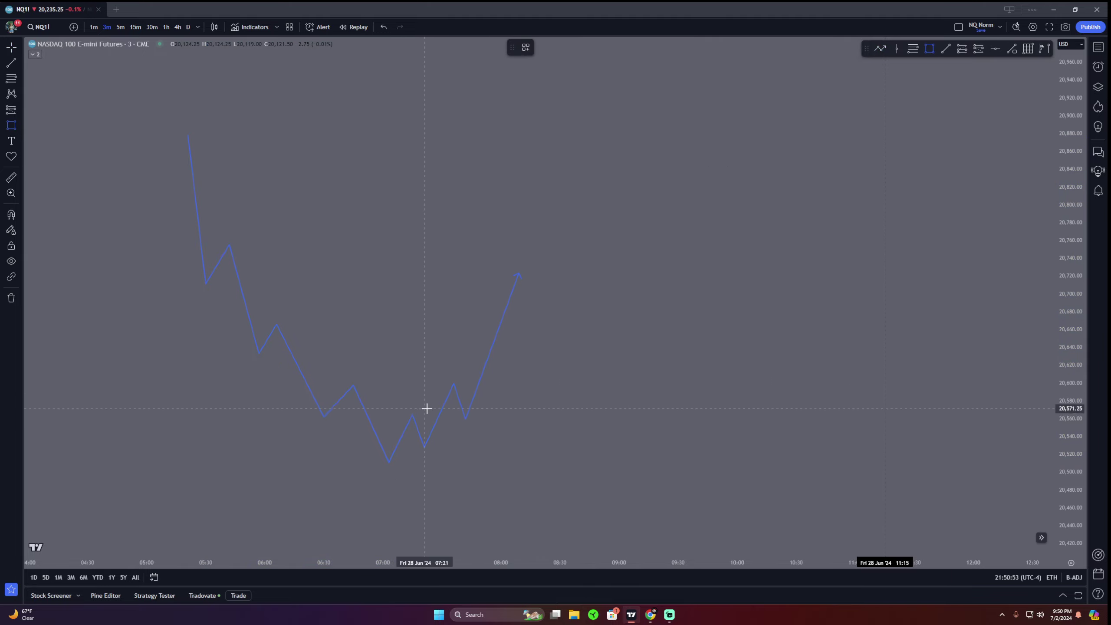
drag(437, 405, 491, 421)
click(511, 425)
right_click(531, 407)
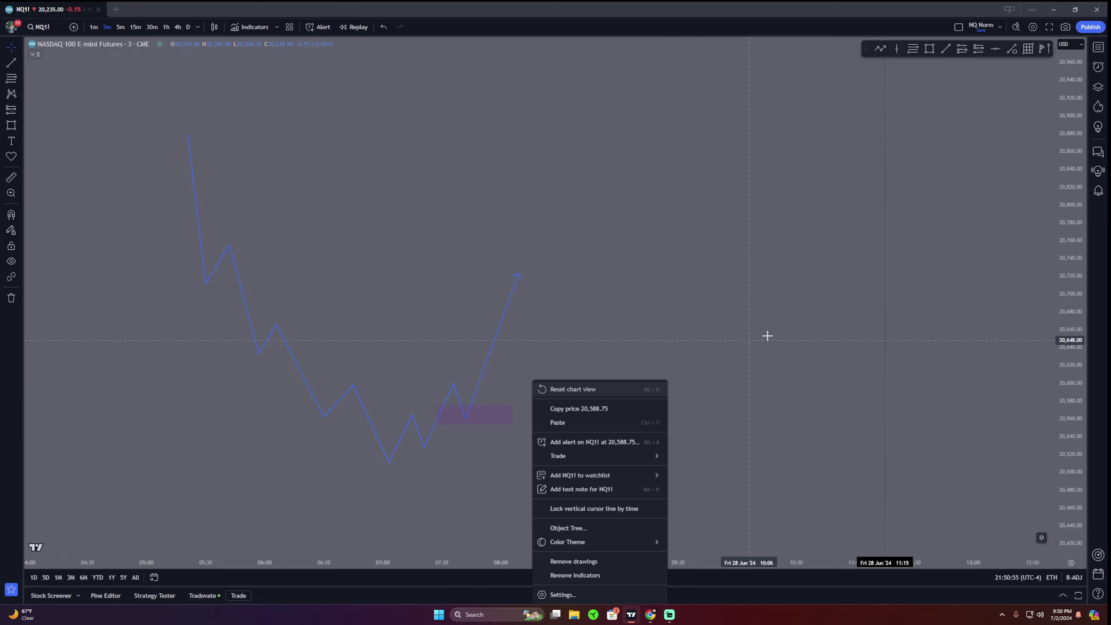
drag(766, 335, 1016, 292)
click(736, 368)
click(525, 48)
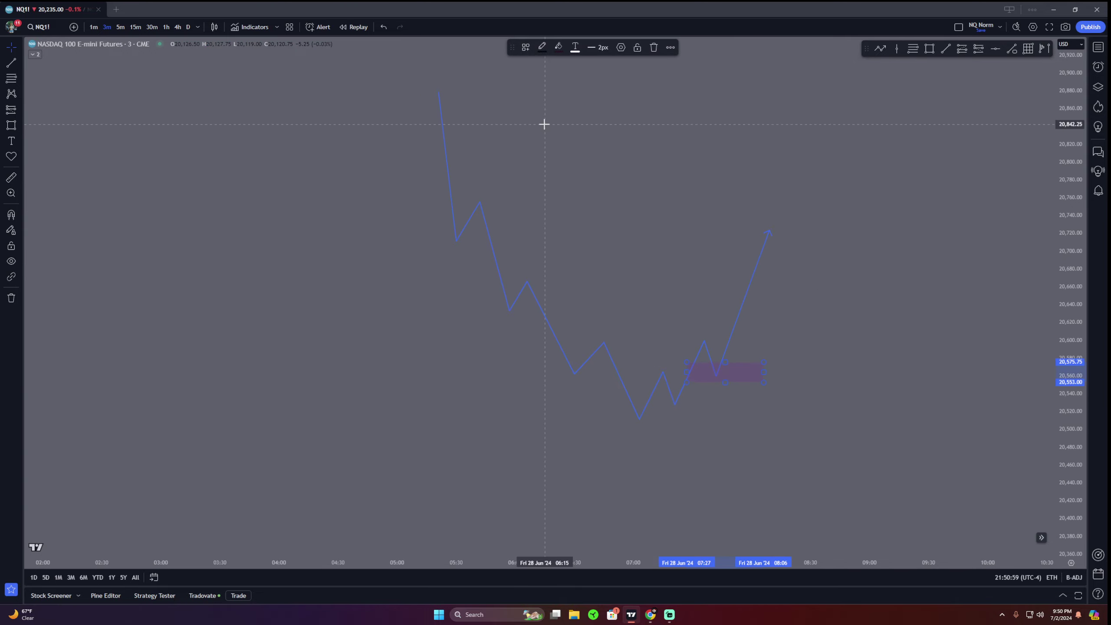
click(544, 127)
click(385, 29)
drag(629, 184, 645, 161)
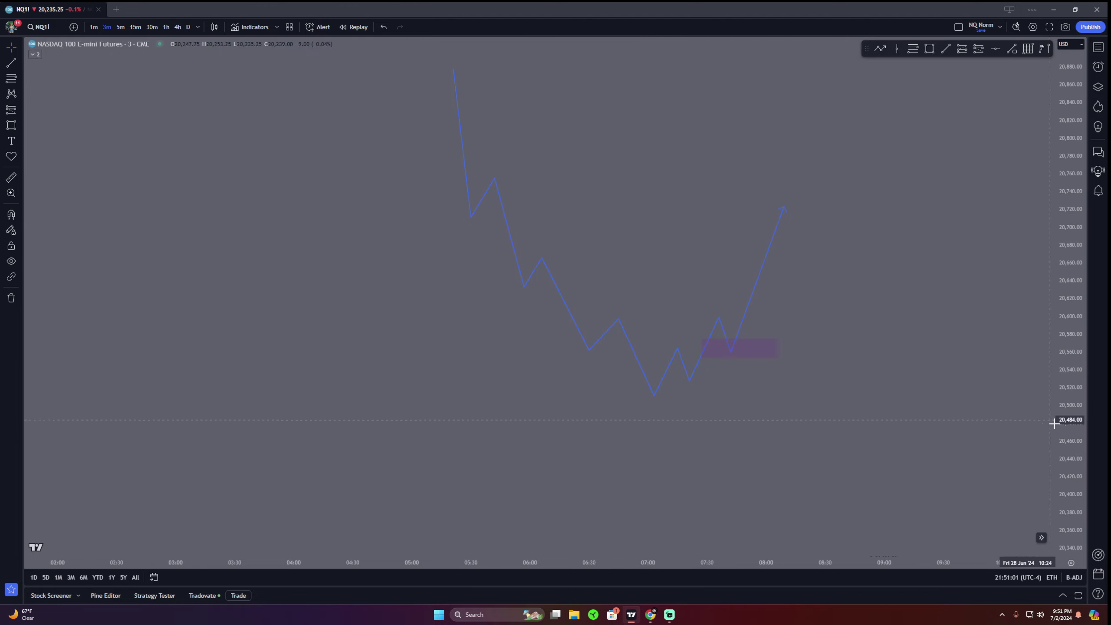
drag(1068, 424, 1067, 363)
scroll(932, 362, up, 3)
drag(807, 327, 790, 360)
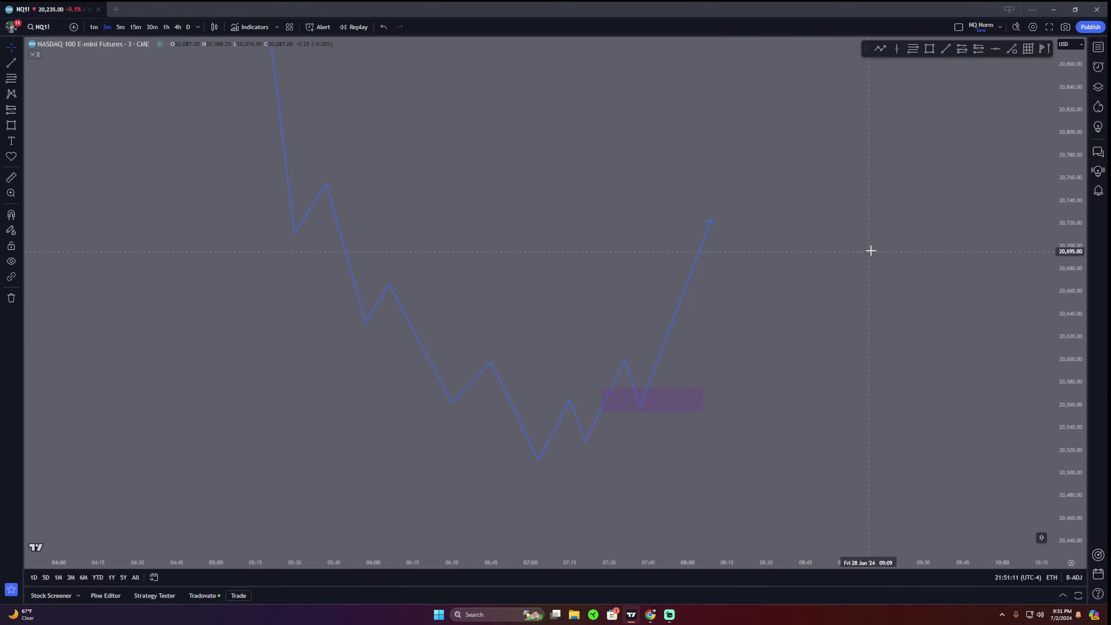
click(912, 49)
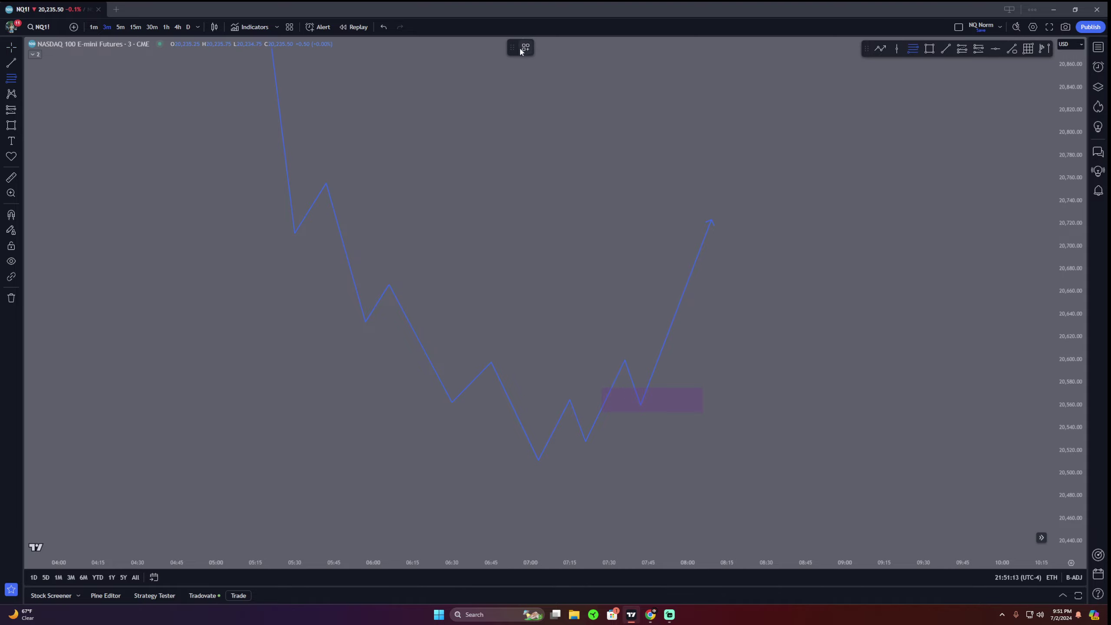
key(Escape)
Draw two rectangular zones over the upper decline ending at 09:00: about 20,750 to 20,721 from 05:42, and 20,855 to 20,789 from 05:15
drag(505, 162, 499, 178)
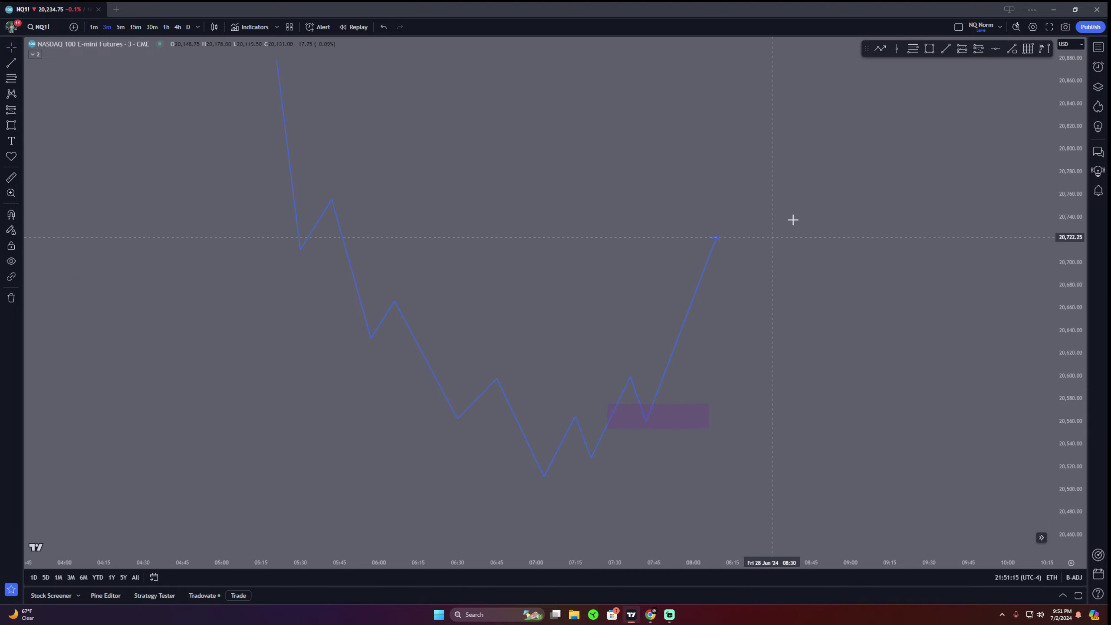
click(929, 49)
click(329, 223)
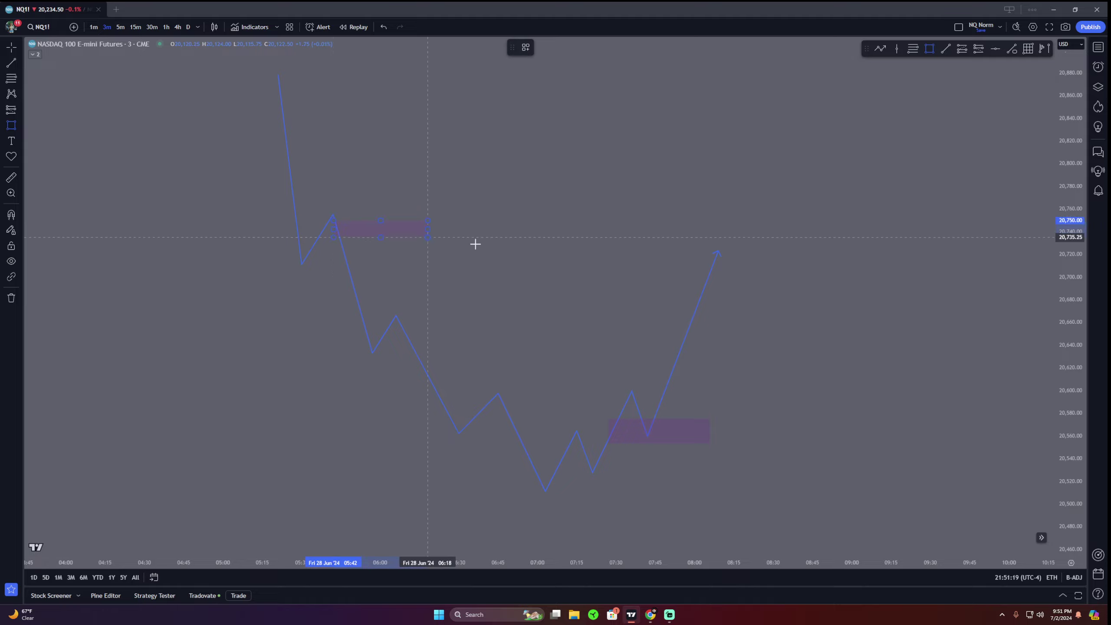
click(853, 253)
click(929, 49)
click(262, 102)
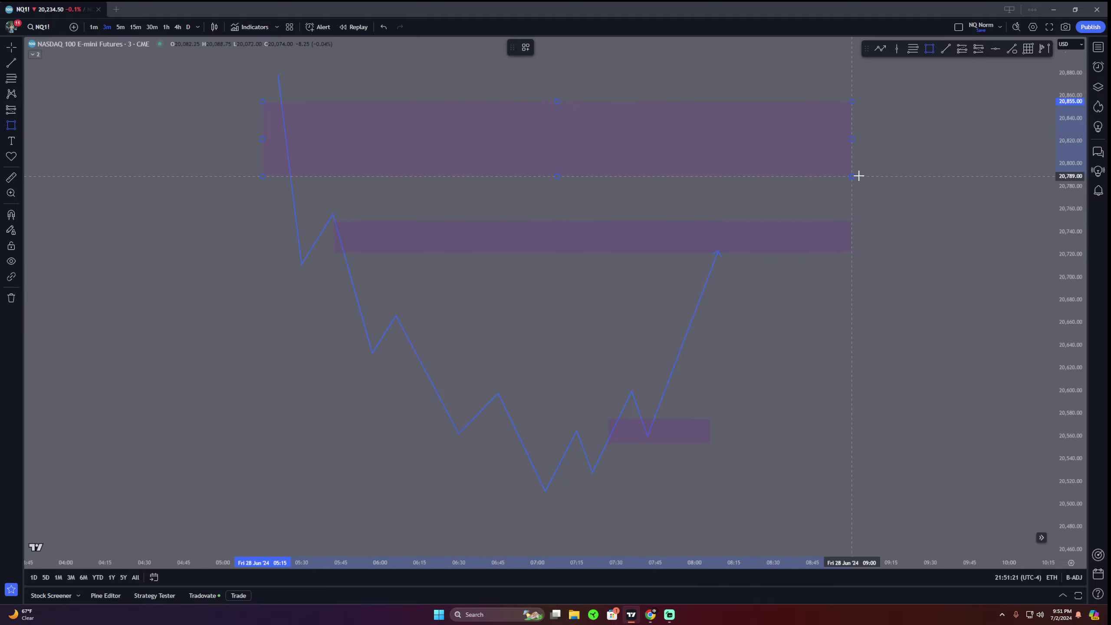
click(848, 178)
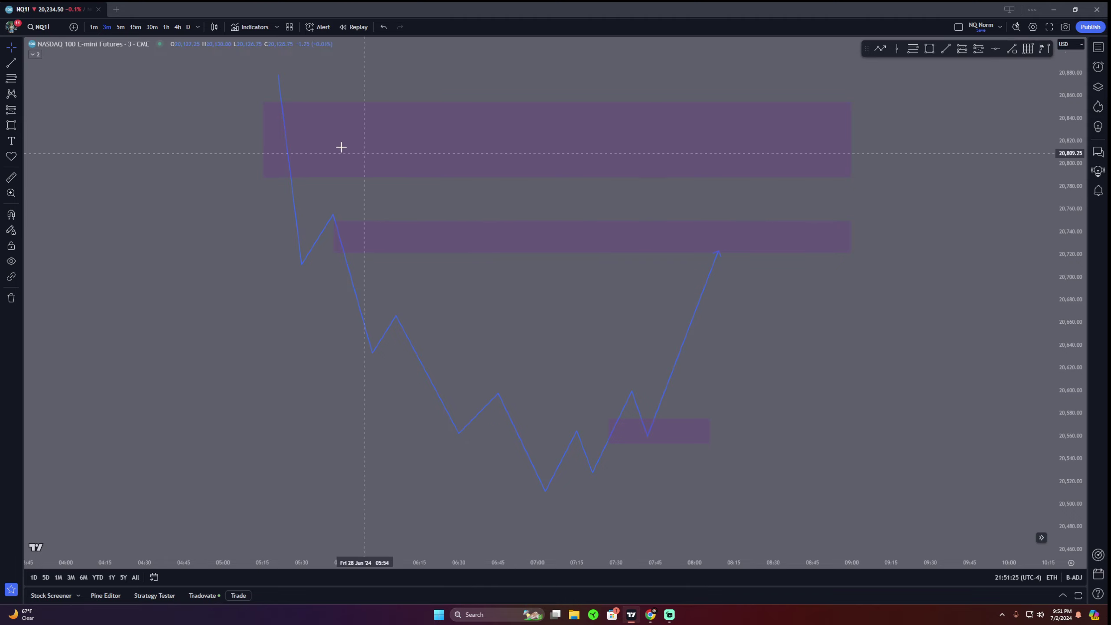
Draw a horizontal trend line at 20,755.00 from the path's first swing high at 05:42 to 09:00 and label it BSL
click(11, 63)
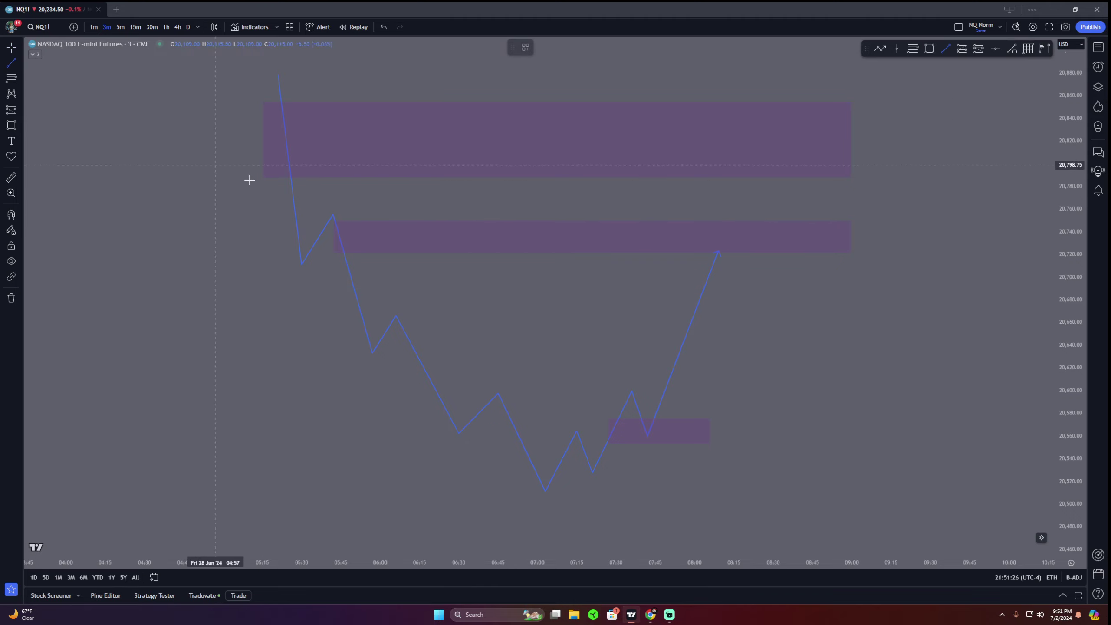
click(331, 214)
shift+click(849, 245)
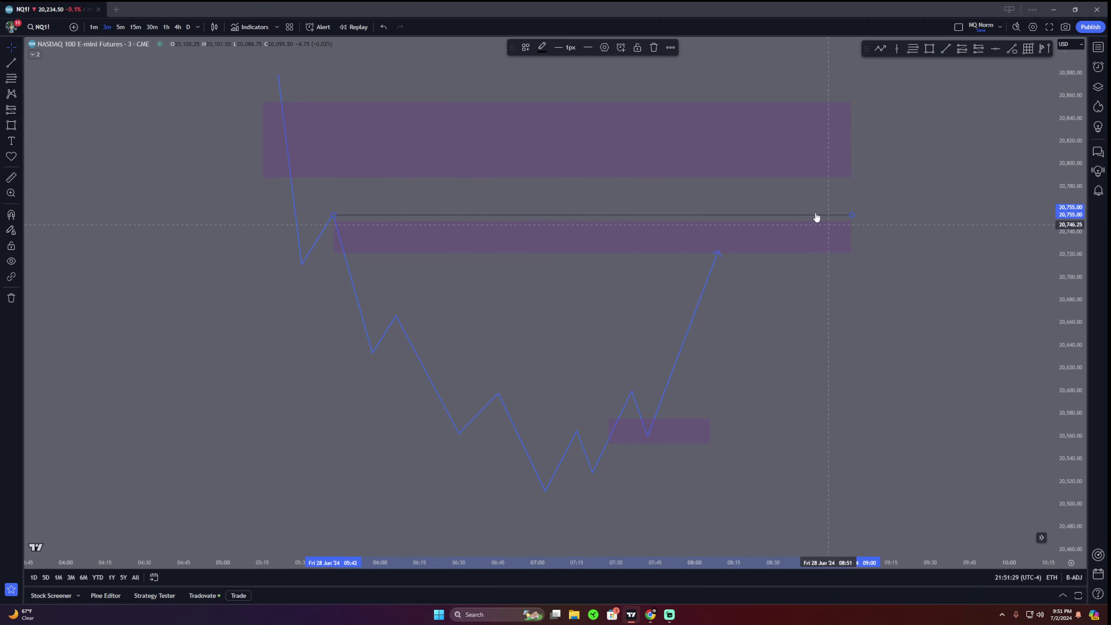
click(604, 48)
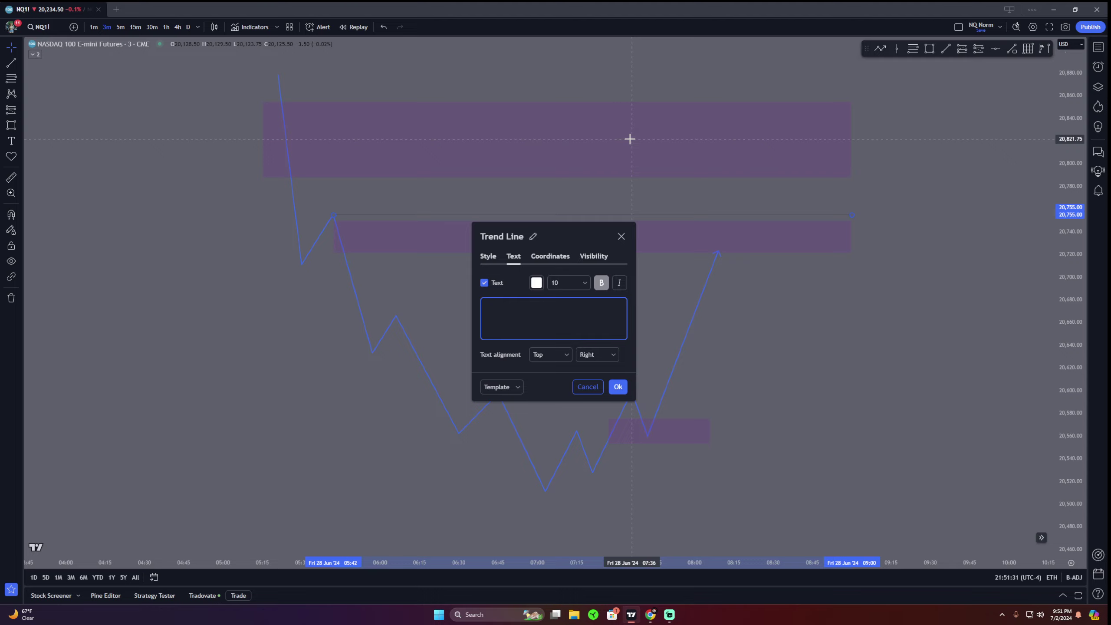
click(617, 386)
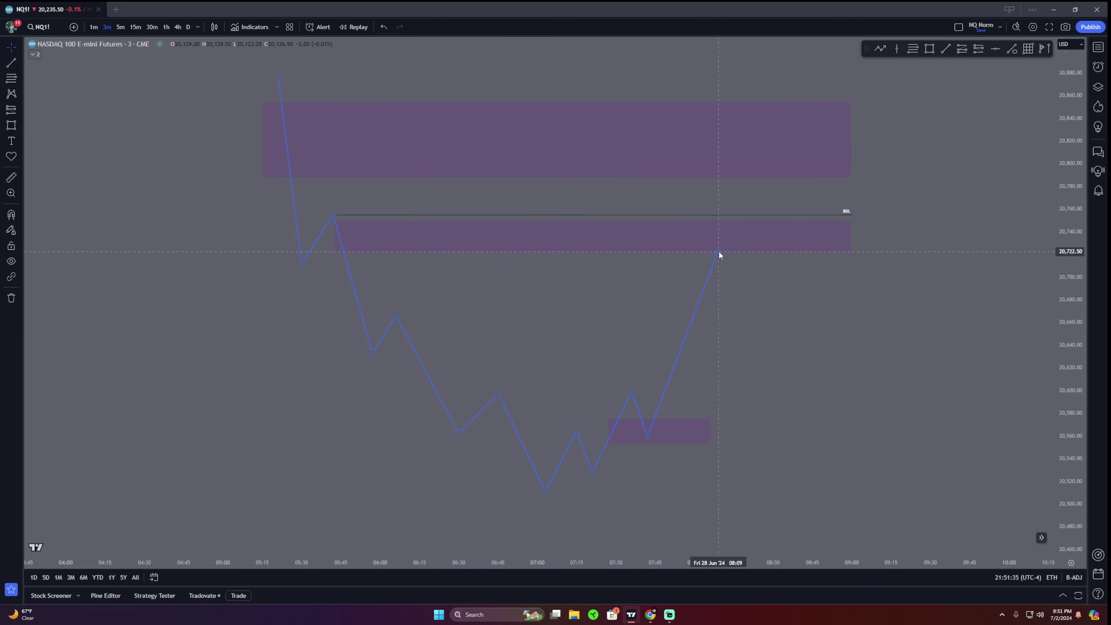
Shift the path's arrow end to about 20,725 at 08:06 and raise its last swing high to about 20,608
drag(718, 245, 711, 248)
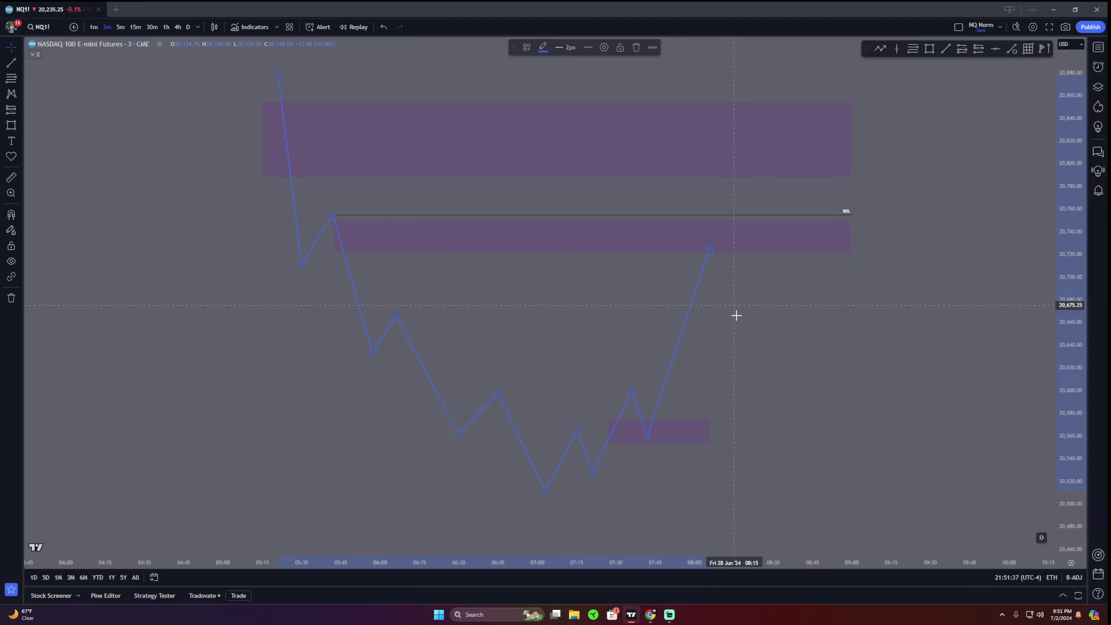
drag(735, 315, 737, 318)
drag(914, 300, 913, 349)
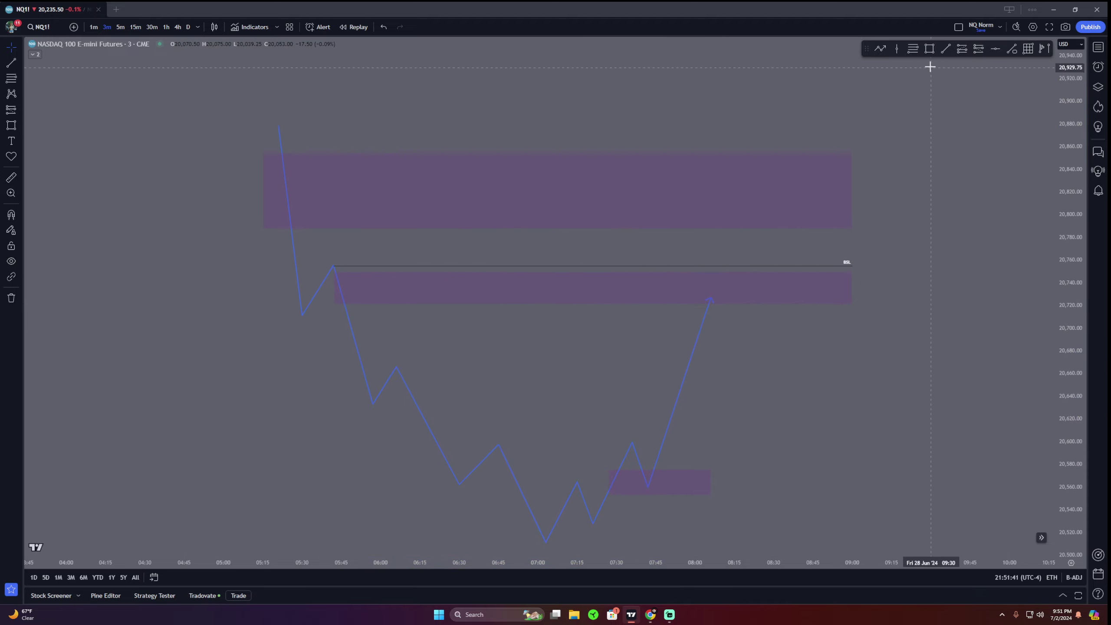
drag(953, 194, 1001, 160)
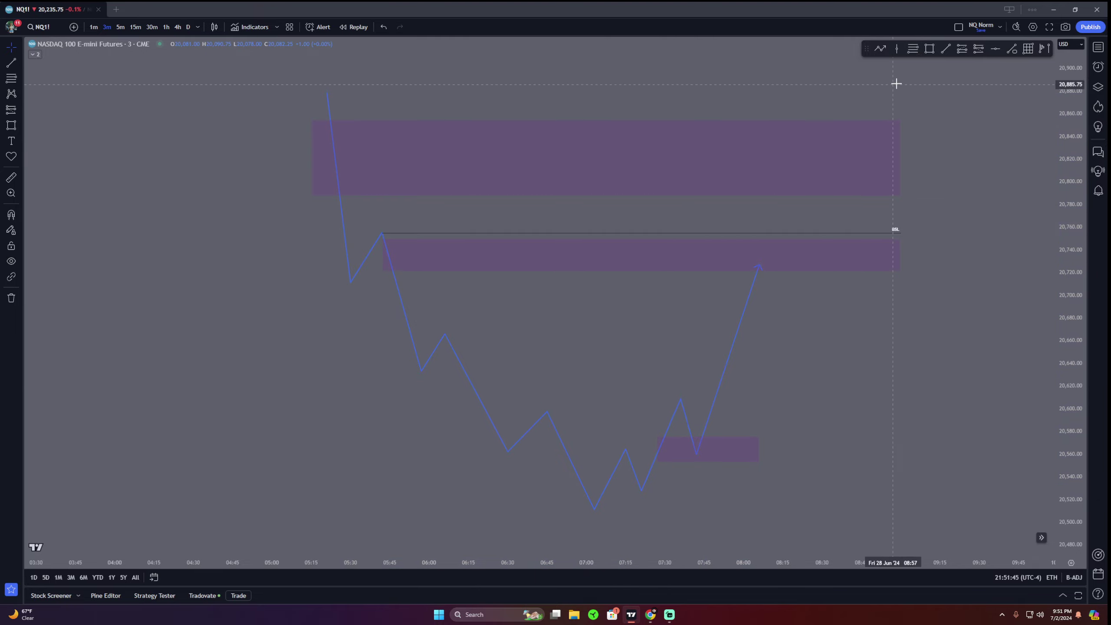
click(912, 50)
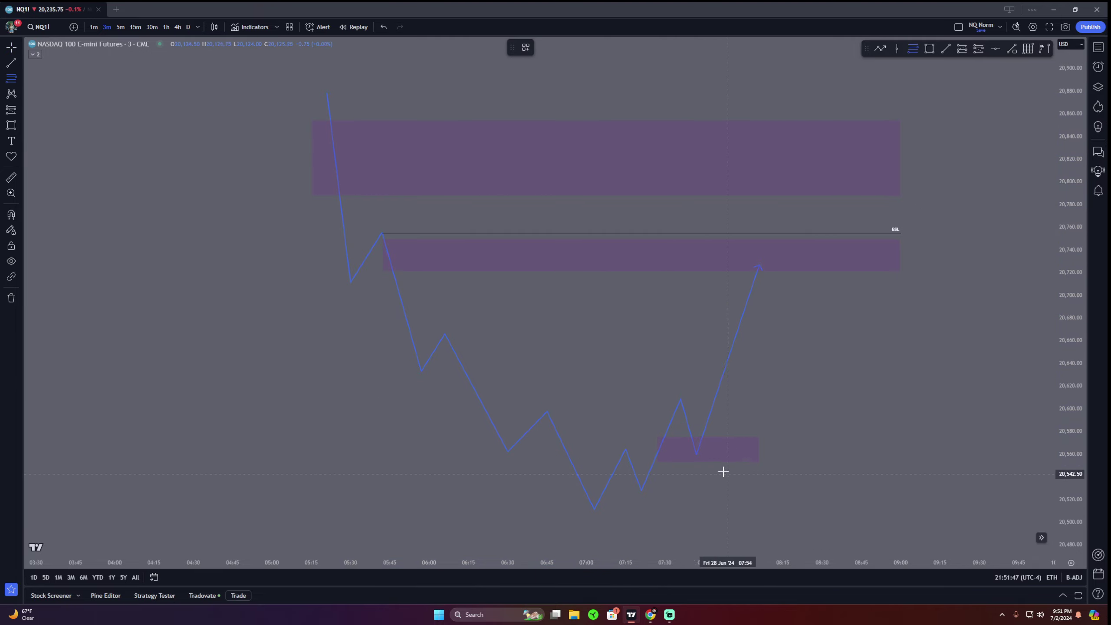
click(698, 454)
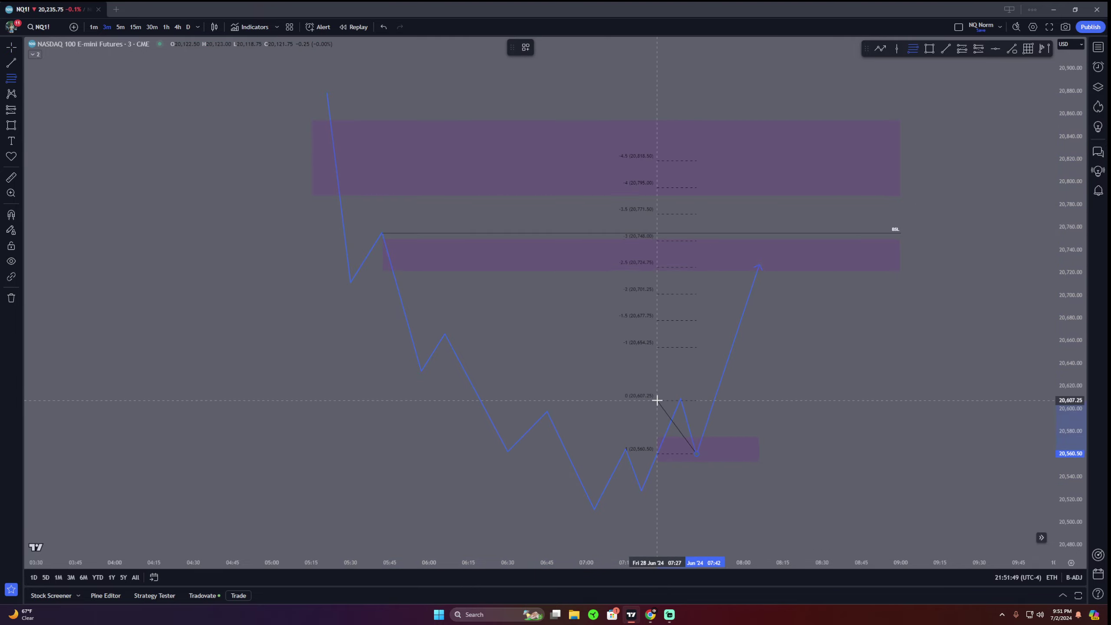
key(Escape)
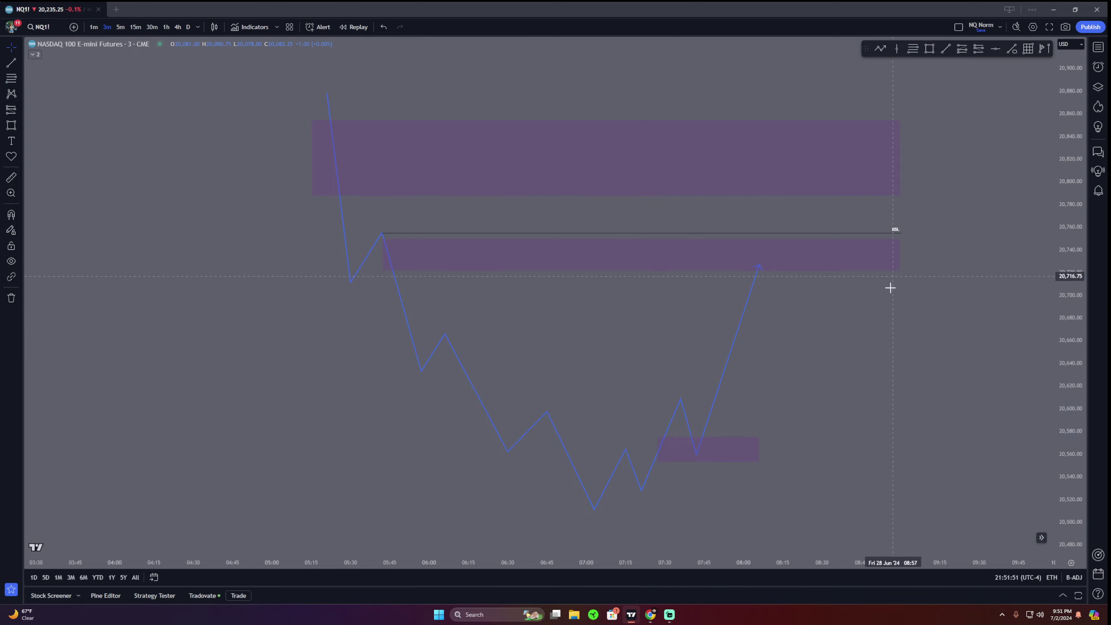
Place a Fib Retracement from the path's last higher low at 20,560.00, 07:42, to 20,607.25 at 07:30 beside the preceding high
drag(897, 300, 948, 247)
click(732, 349)
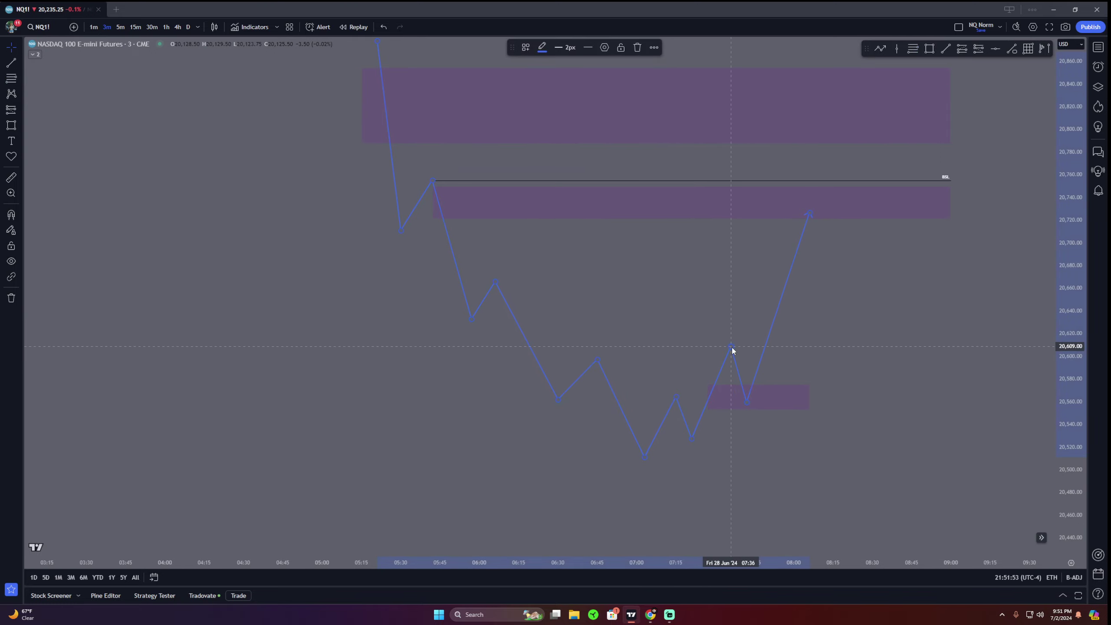
click(743, 333)
drag(746, 315, 731, 312)
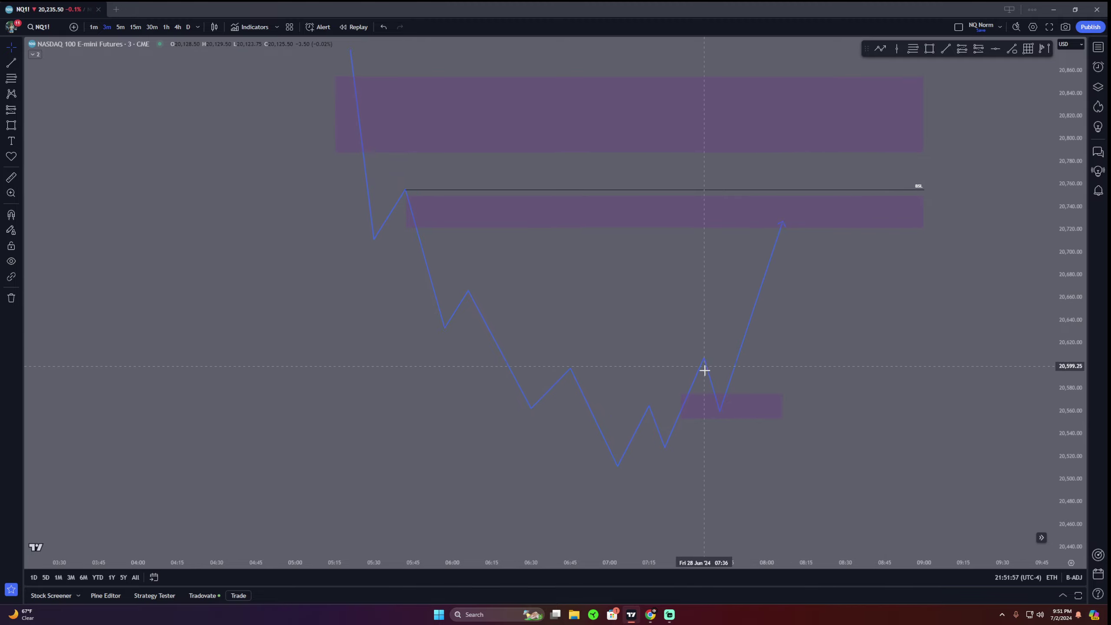
drag(798, 375, 771, 337)
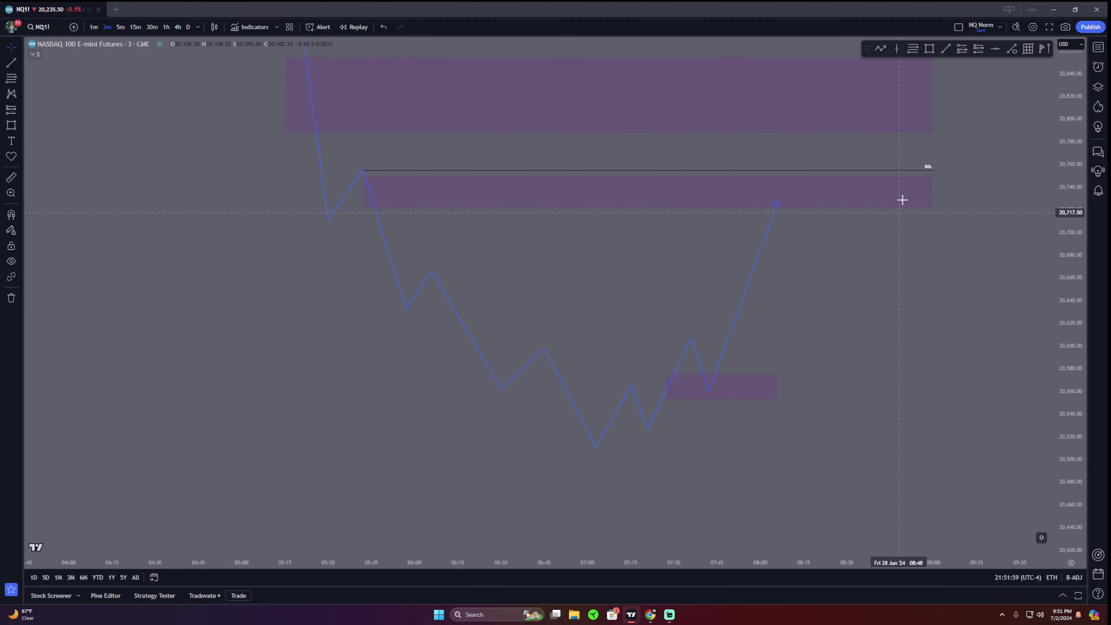
click(912, 48)
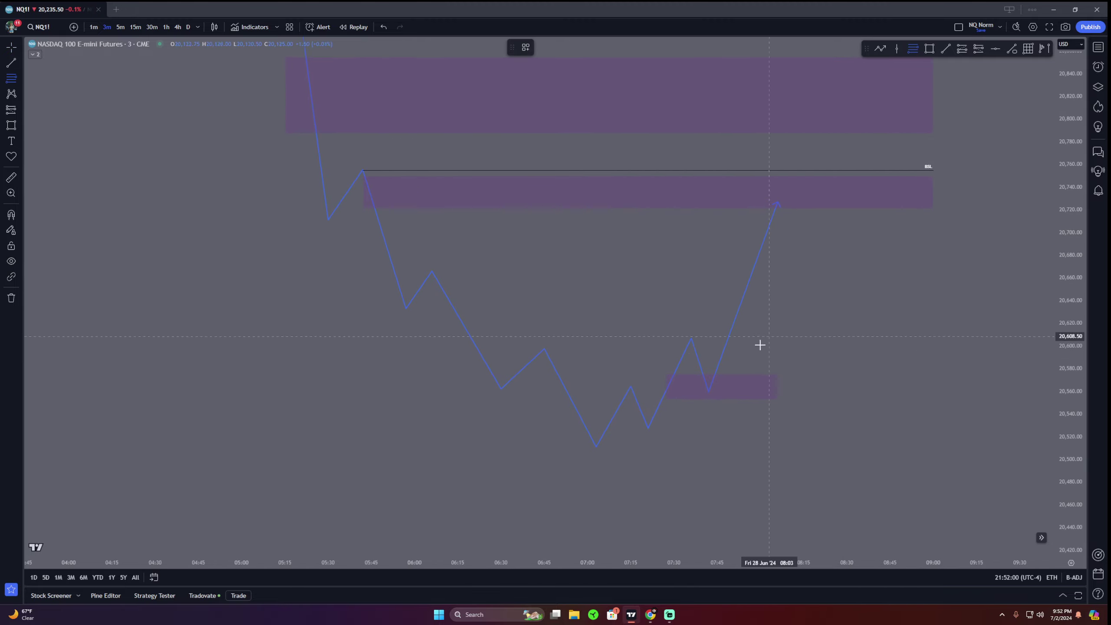
click(705, 391)
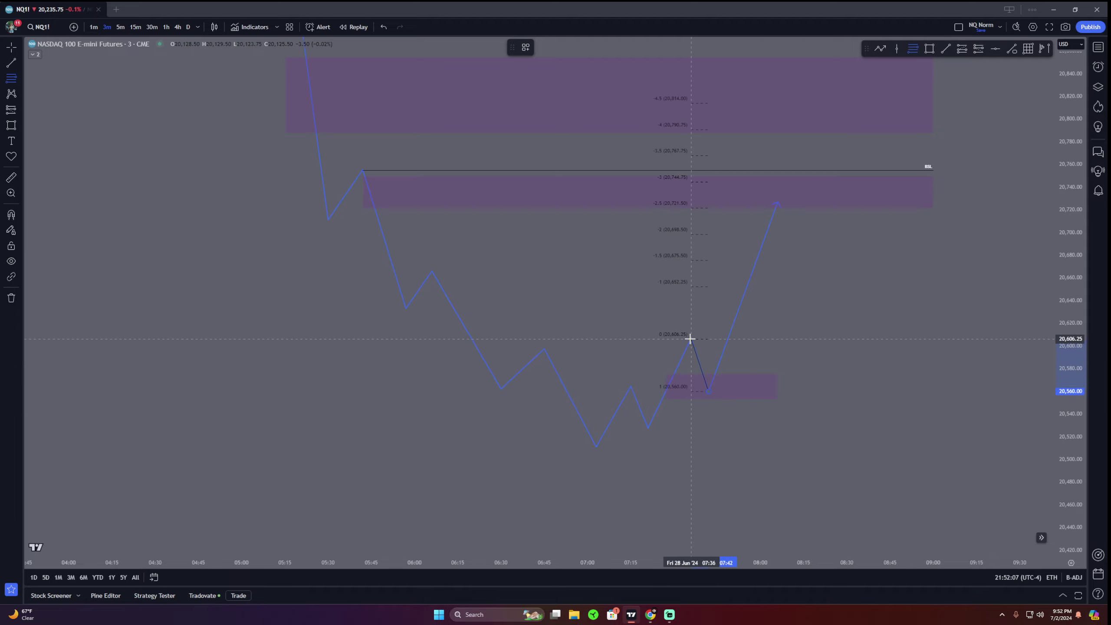
click(672, 337)
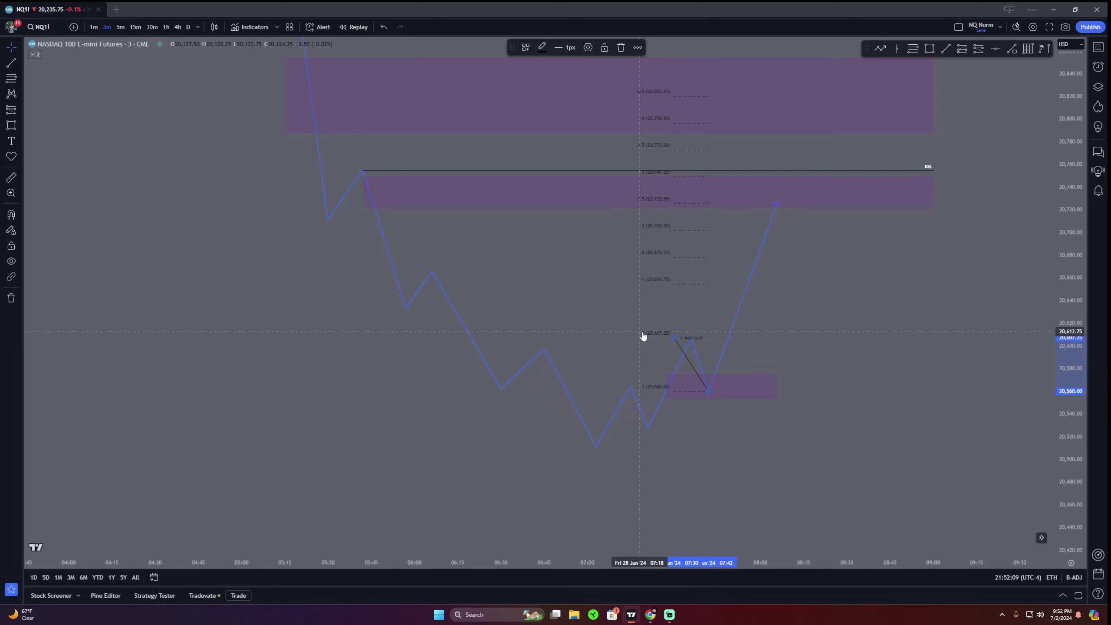
Review the Fib Retracement's style settings and enabled levels, keeping the settings as they are
right_click(639, 329)
click(623, 319)
drag(618, 317, 610, 340)
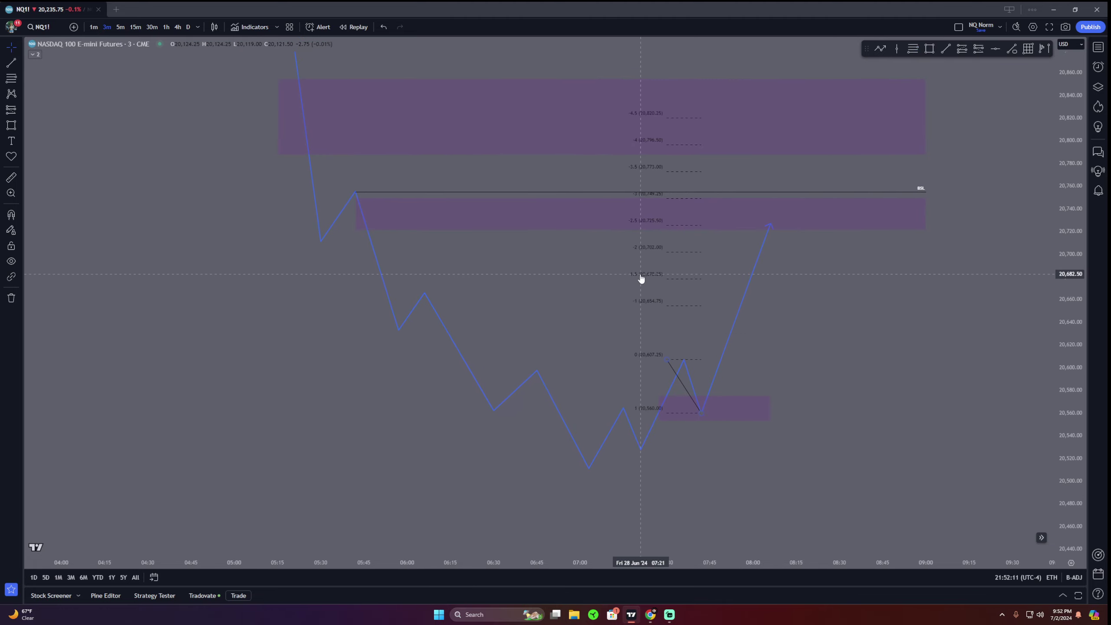
double_click(641, 278)
click(638, 581)
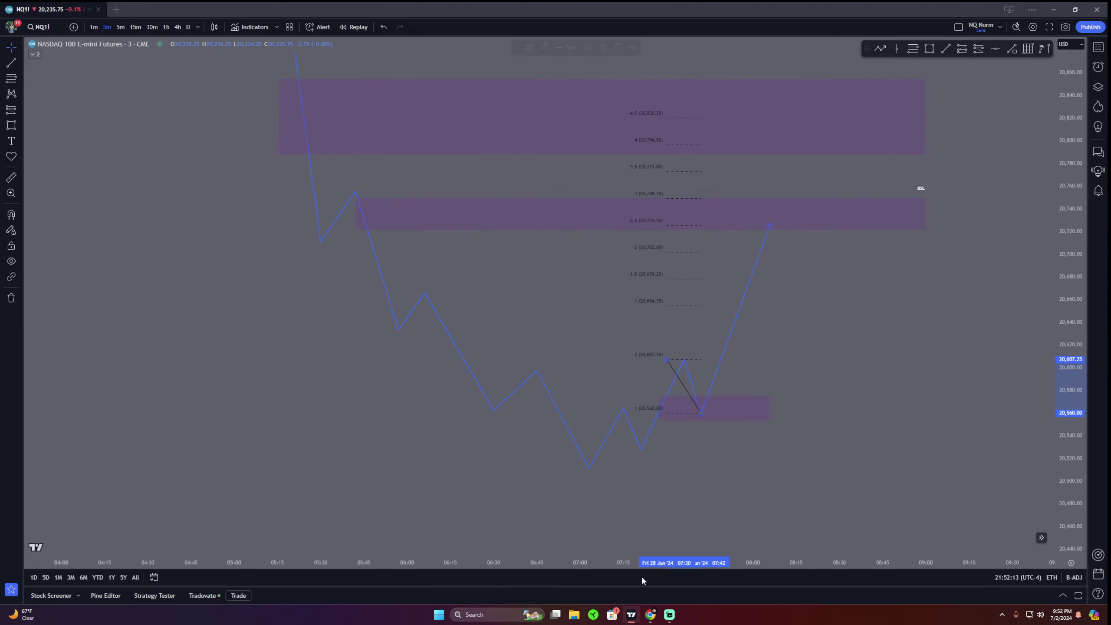
drag(821, 416, 890, 447)
scroll(887, 444, up, 4)
drag(853, 411, 853, 442)
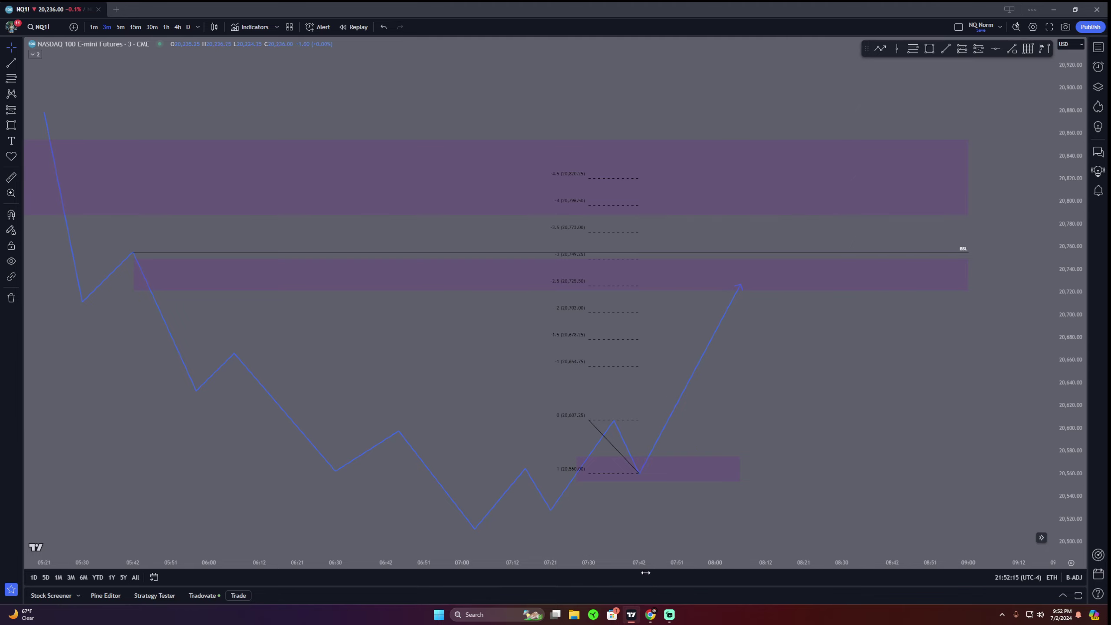
double_click(581, 420)
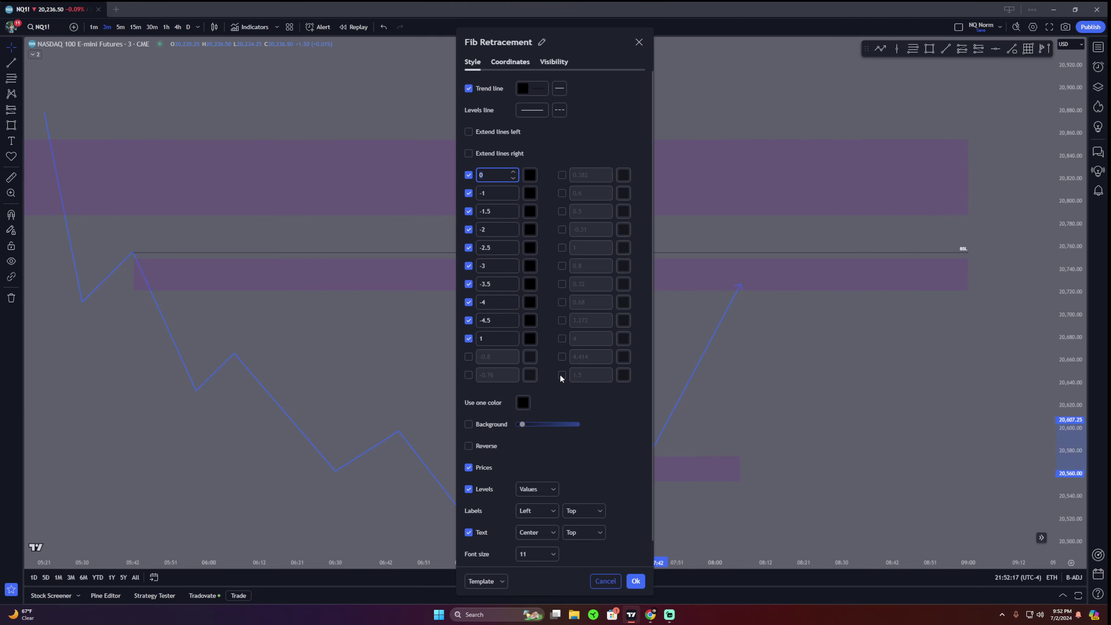
click(635, 580)
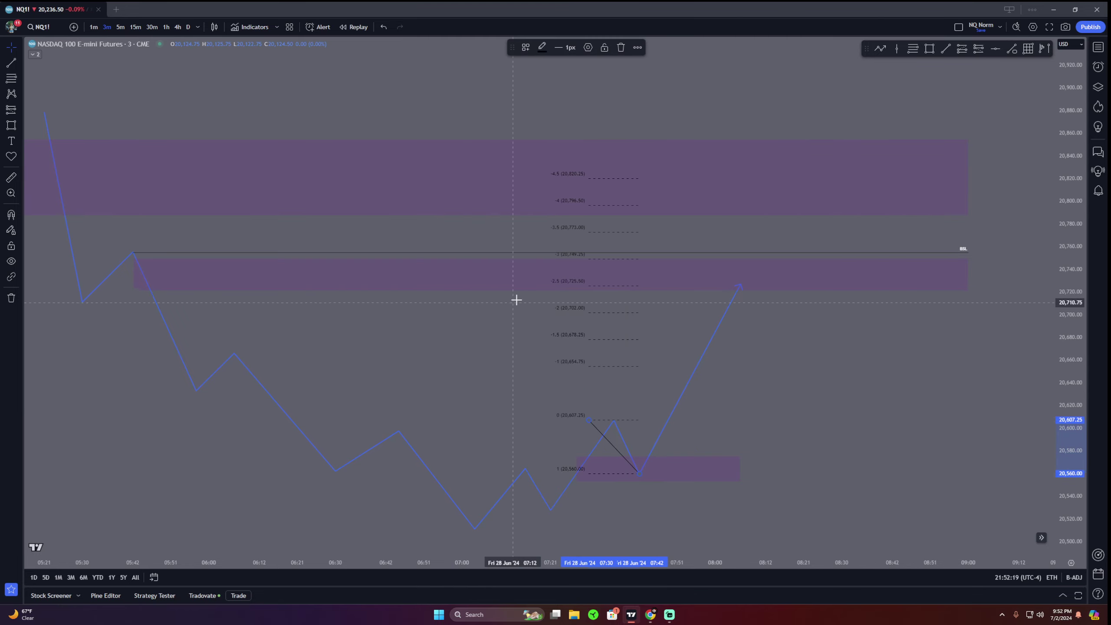
Raise the path's first swing high at 05:42 and both ends of the BSL line to about 20,773
drag(667, 341, 691, 335)
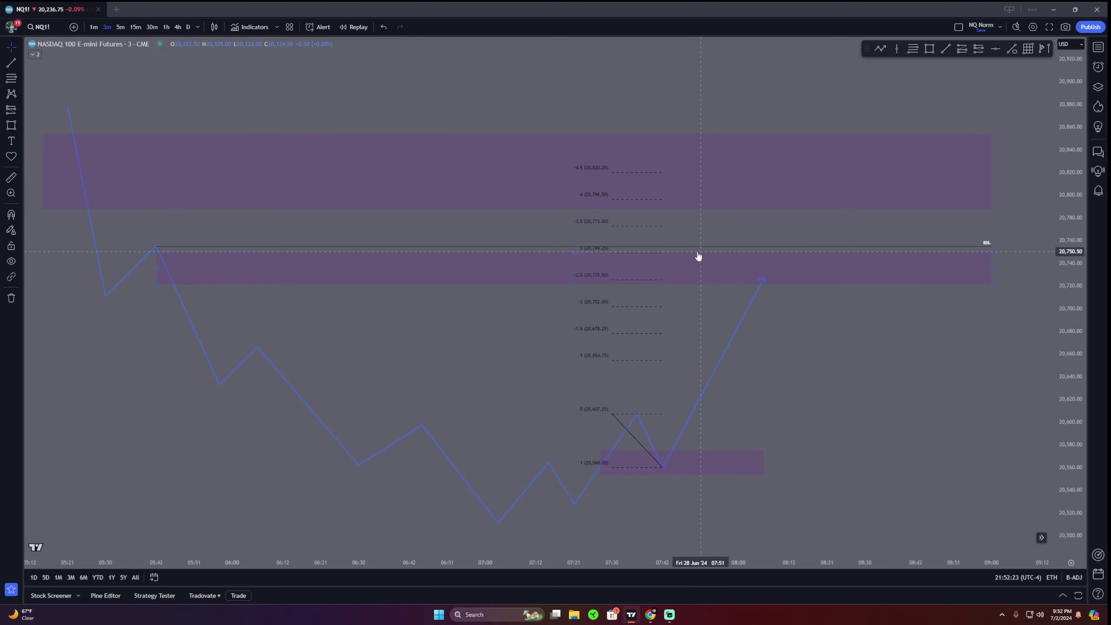
drag(157, 249, 169, 235)
click(156, 245)
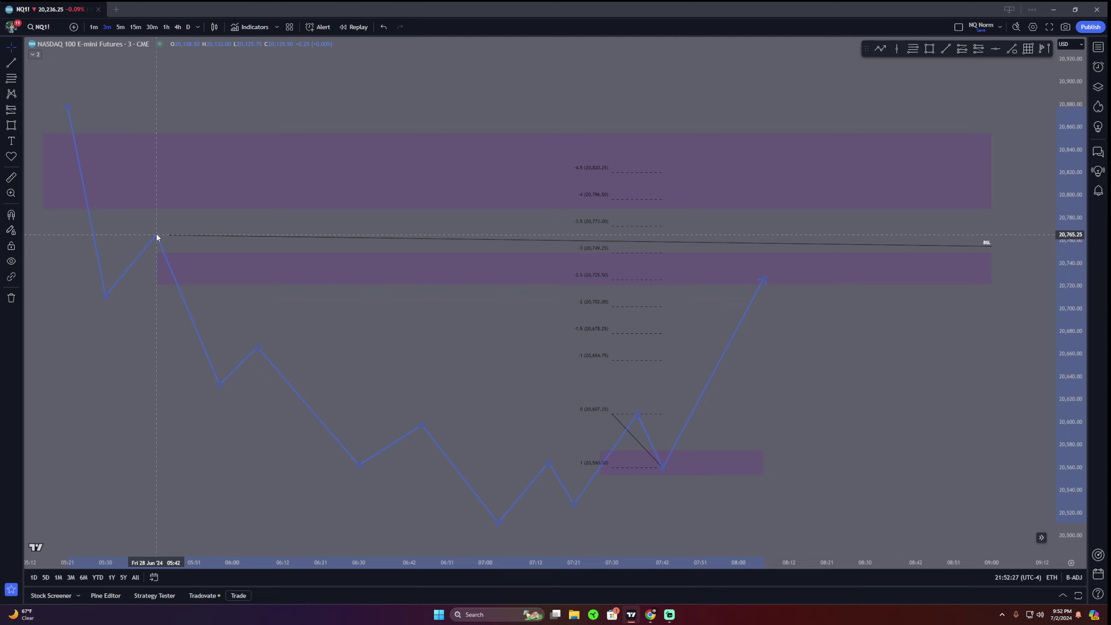
click(163, 236)
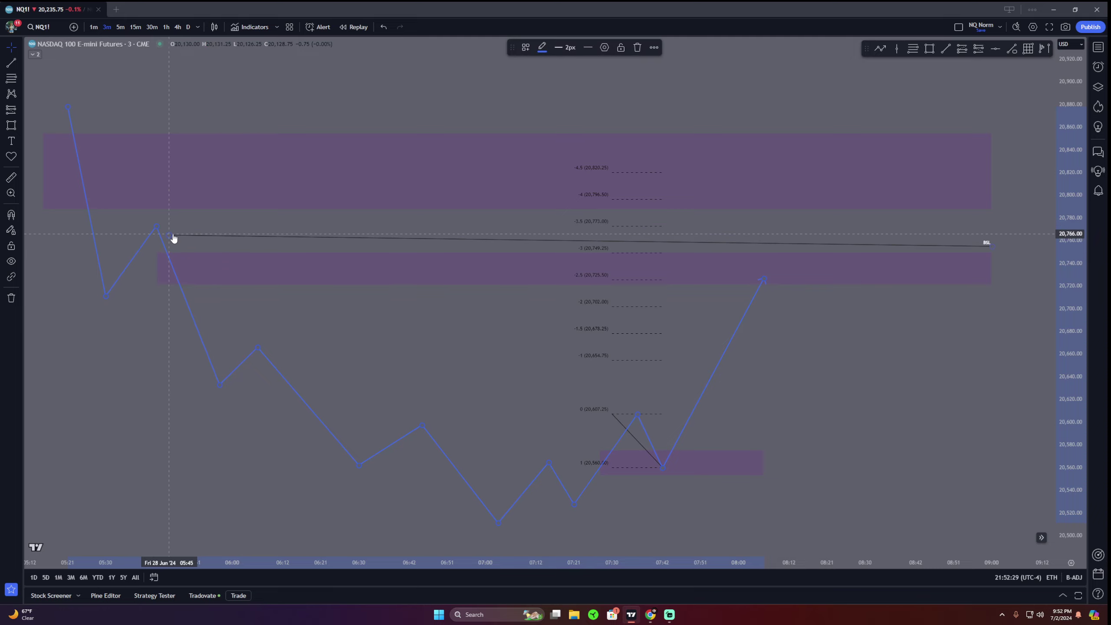
drag(171, 235, 159, 226)
click(814, 282)
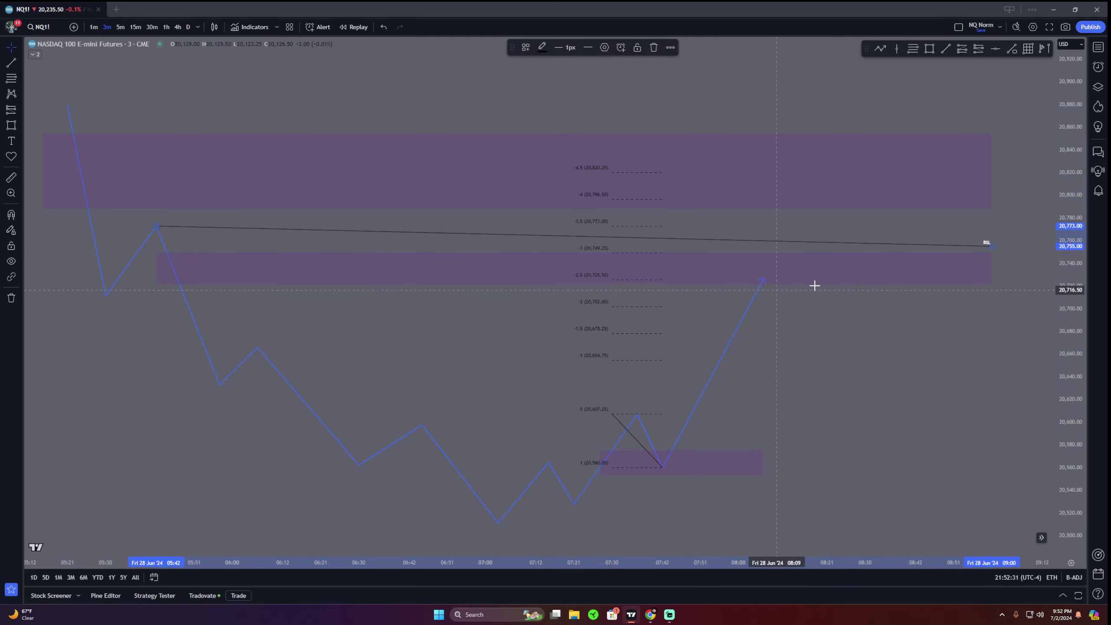
click(987, 246)
drag(992, 248, 995, 235)
click(1008, 237)
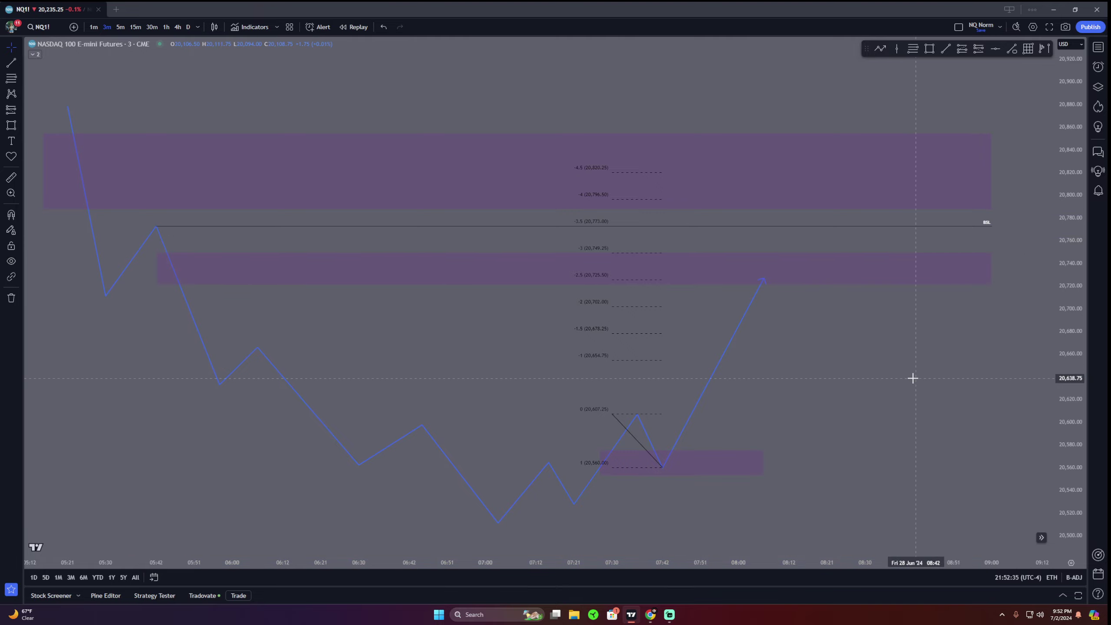
Add a two-line text note beside the Fib levels reading "These are all possible take profit levels exept for -1 and 0"
drag(1067, 409, 1066, 384)
drag(951, 417, 971, 379)
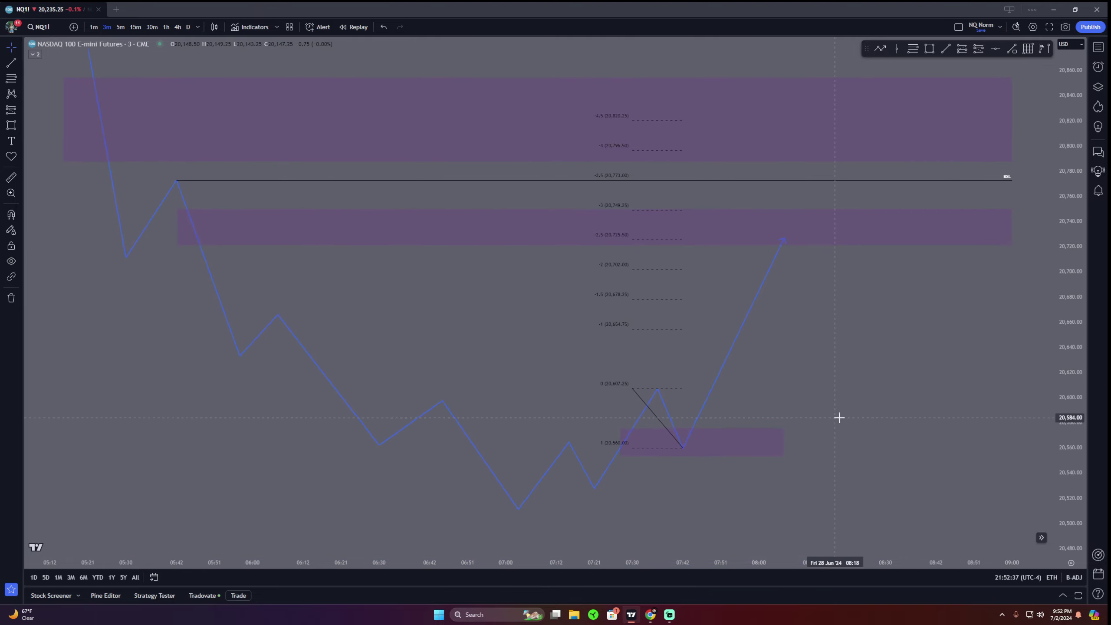
drag(829, 396, 804, 421)
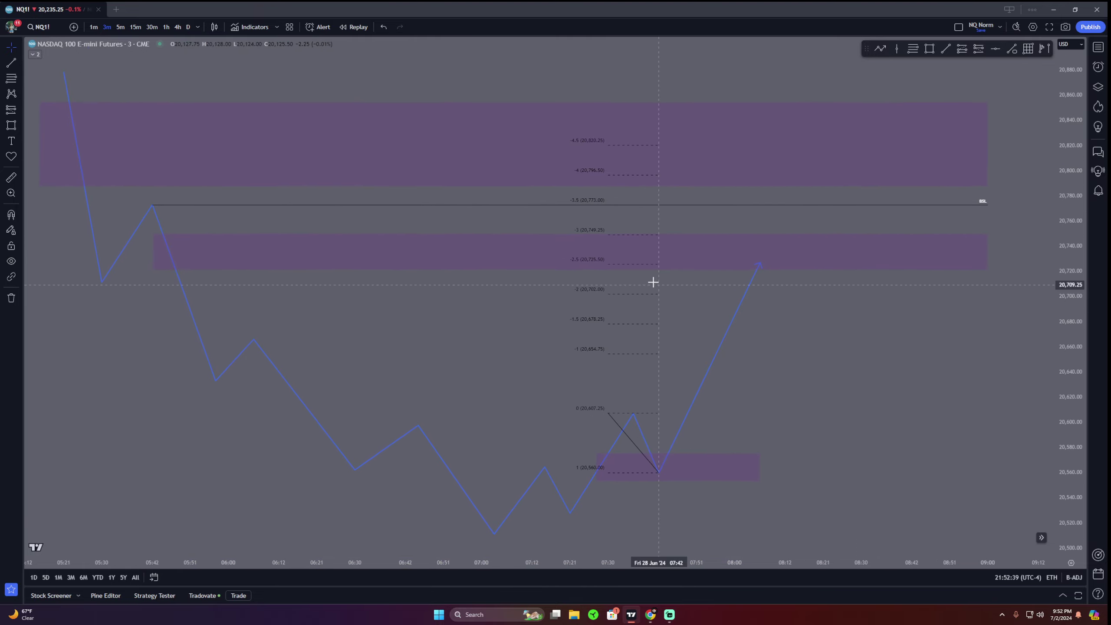
scroll(649, 295, right, 2)
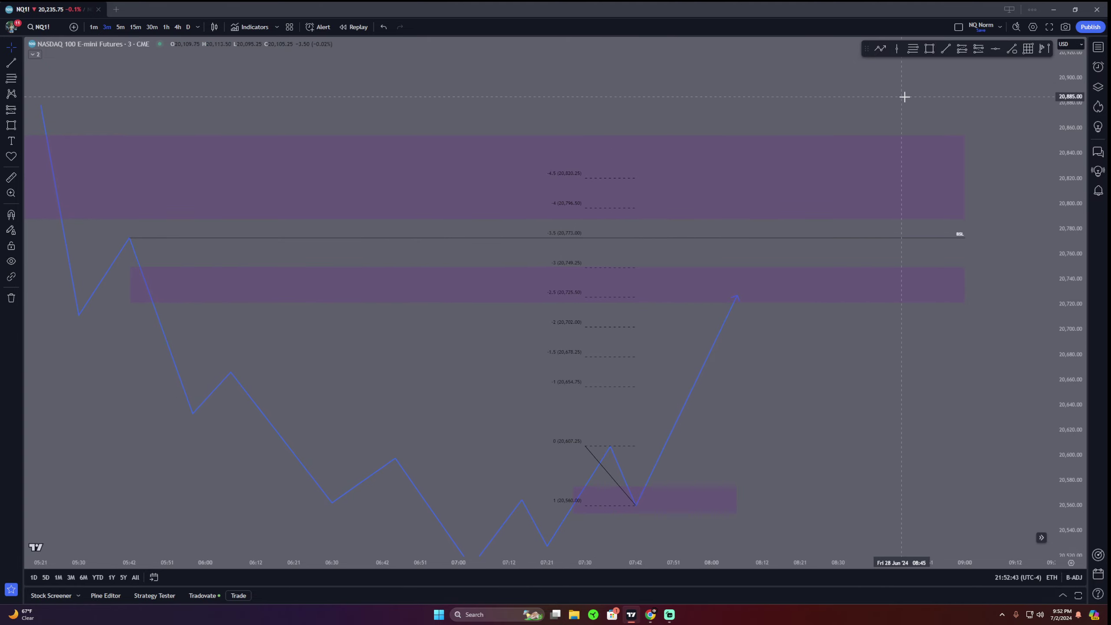
click(383, 353)
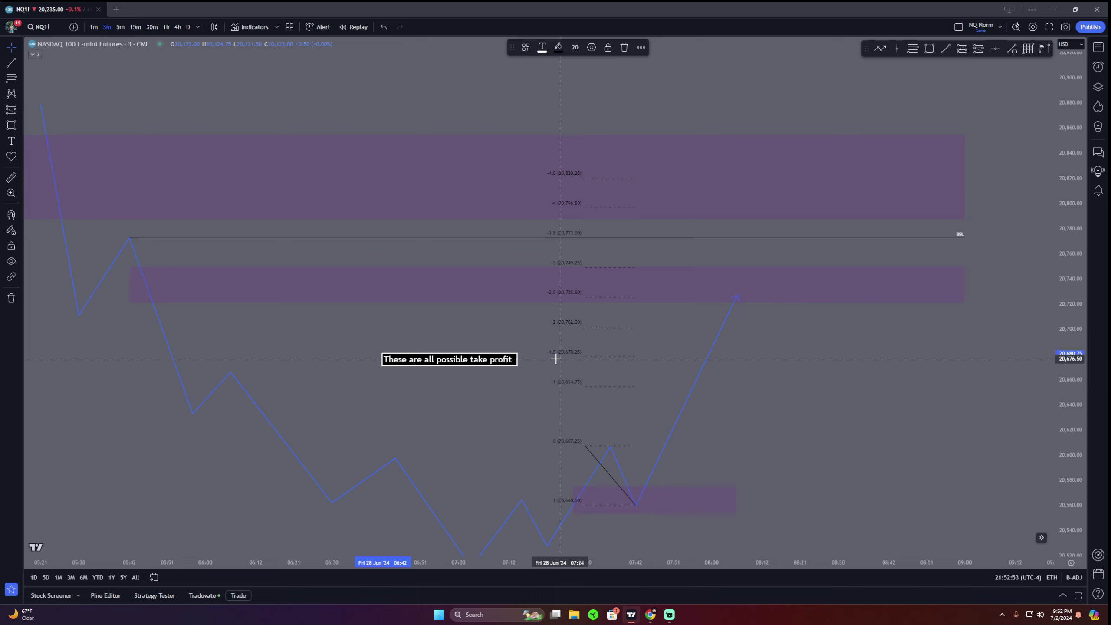
key(Return)
text(exept for -1 and 0)
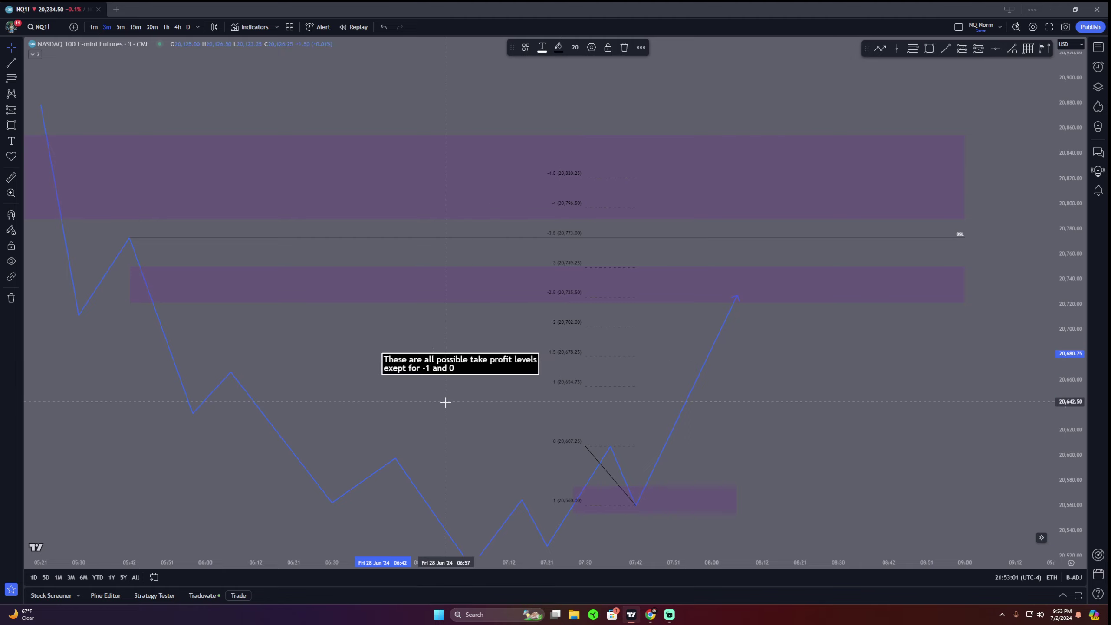
drag(453, 367, 428, 350)
click(453, 382)
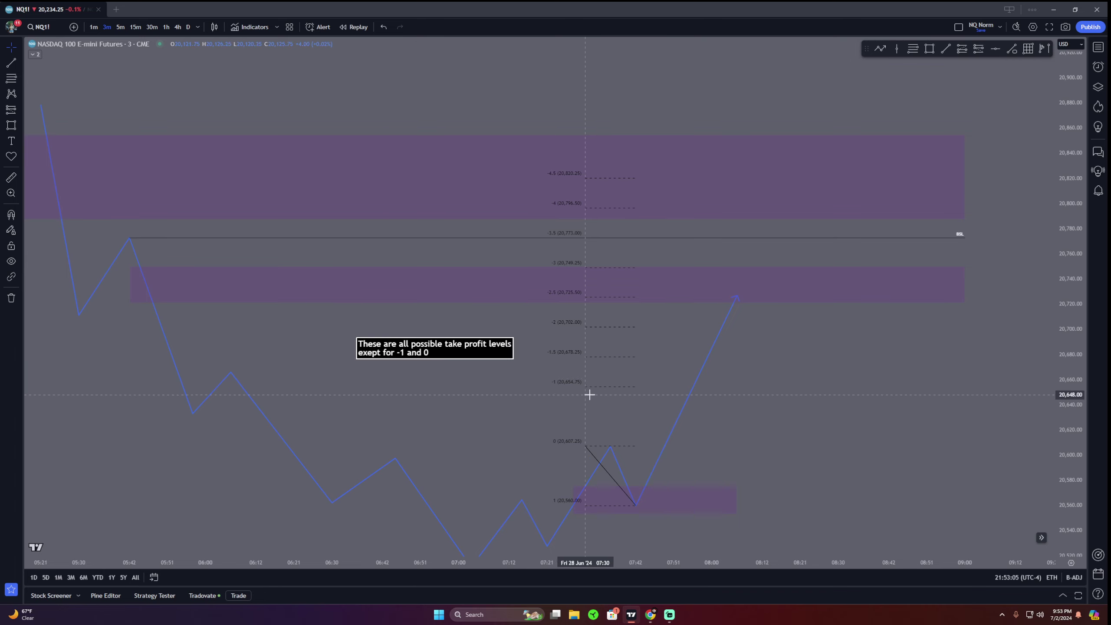
Disable the -1 level of the Fib Retracement
double_click(566, 387)
drag(545, 42, 857, 59)
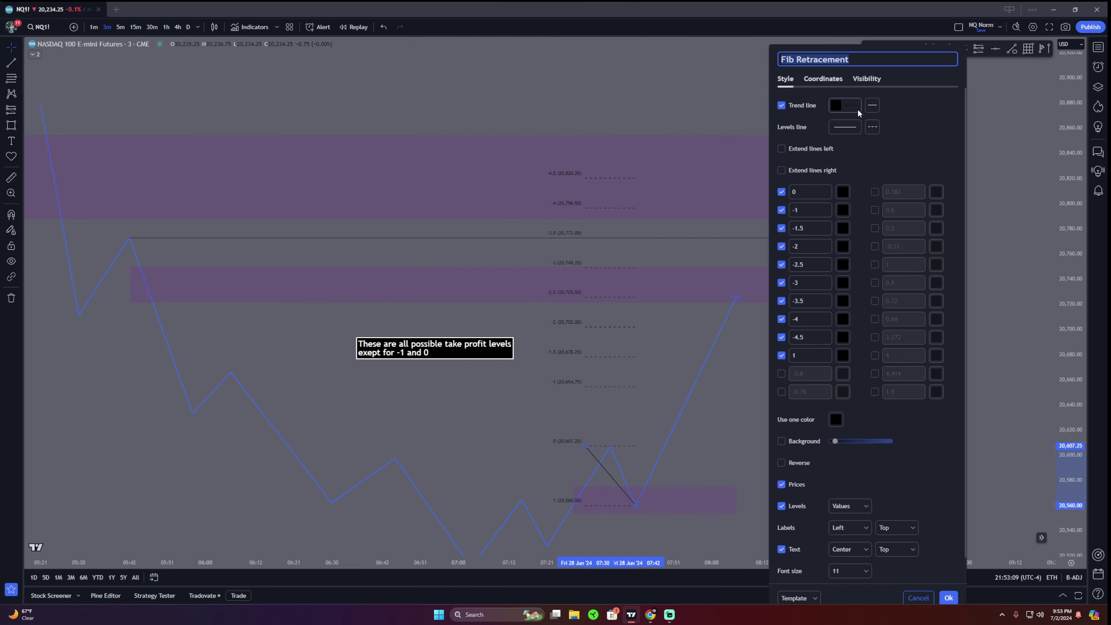
click(781, 211)
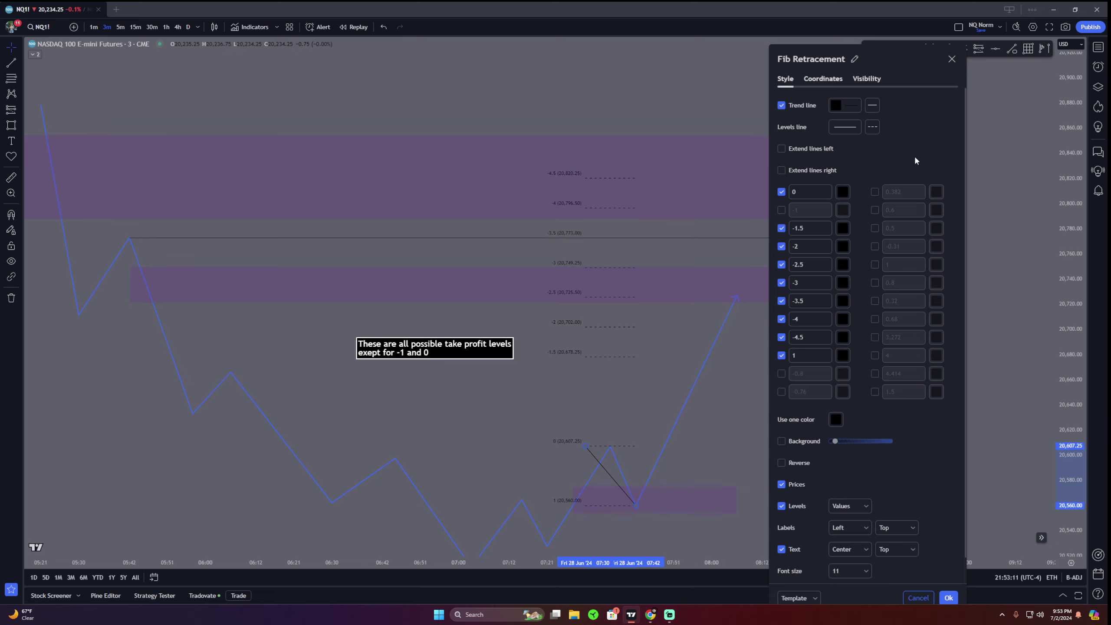
click(948, 597)
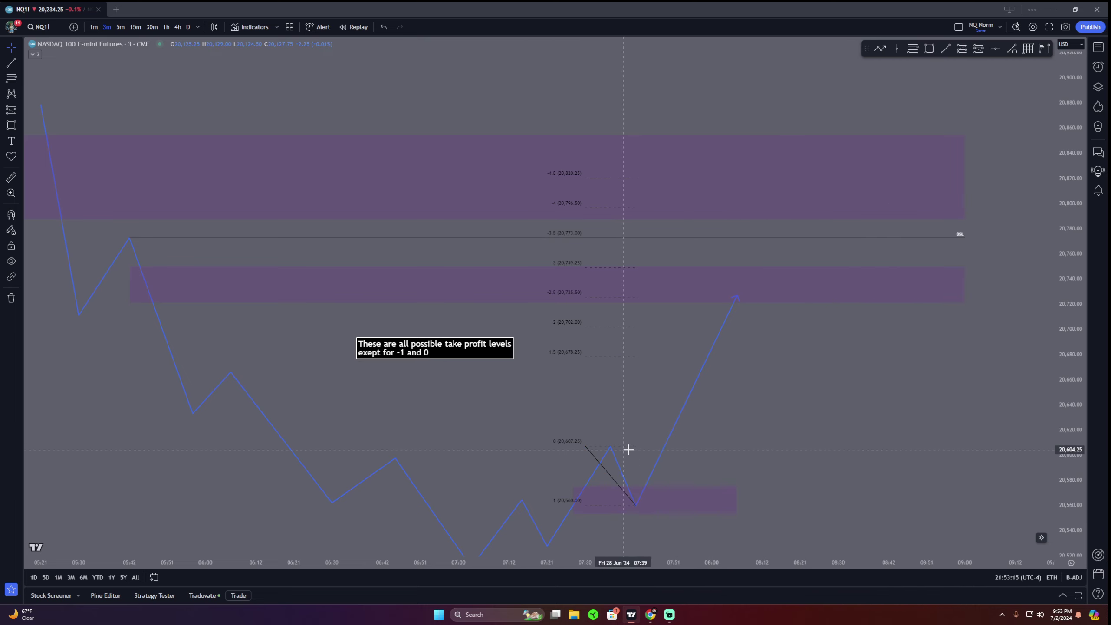
Undo the last Fib Retracement level change to bring back the -1 level
drag(634, 410, 633, 419)
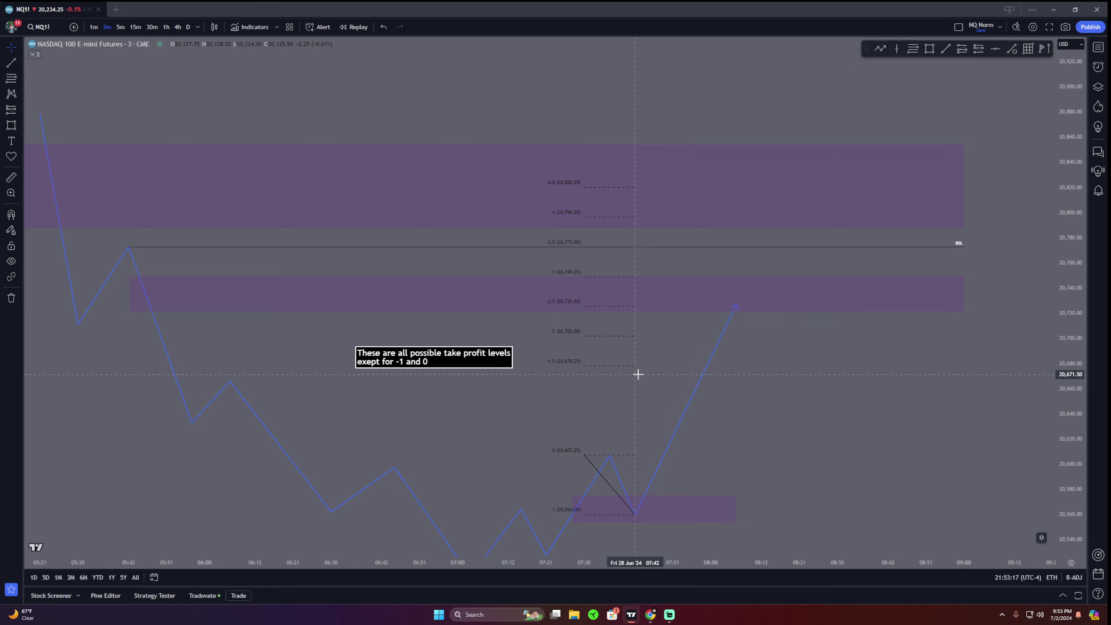
click(384, 27)
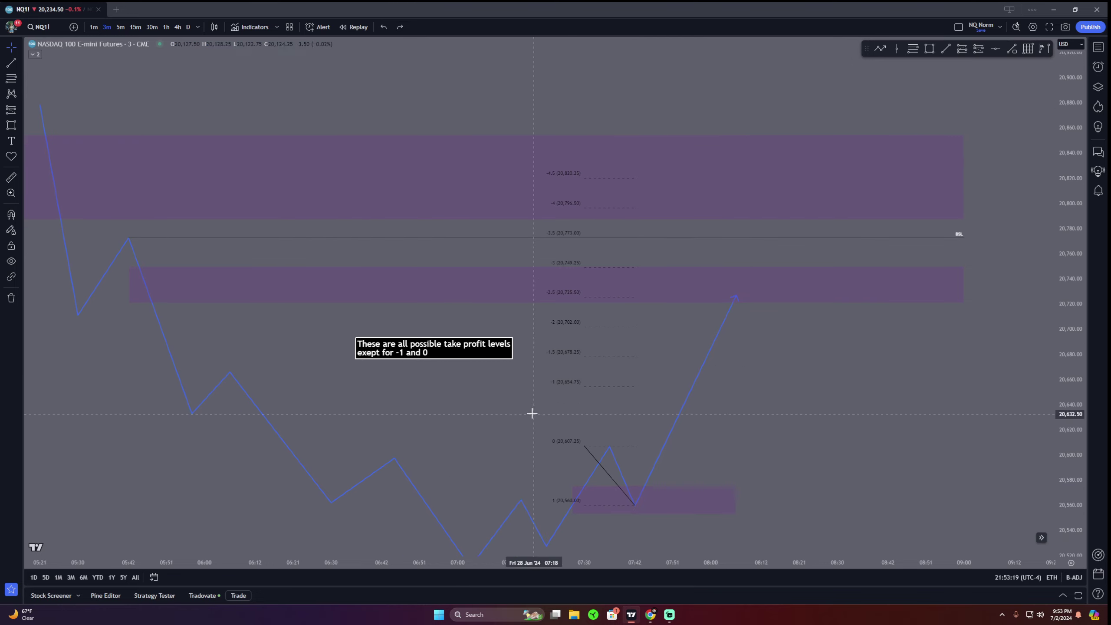
key(ctrl+y)
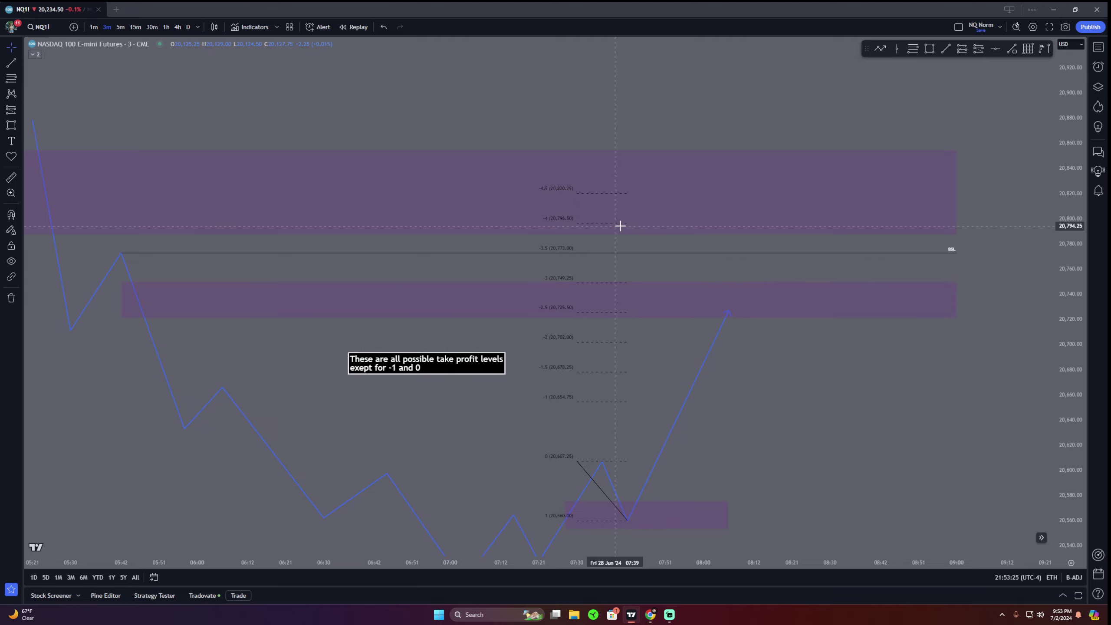
scroll(284, 343, down, 2)
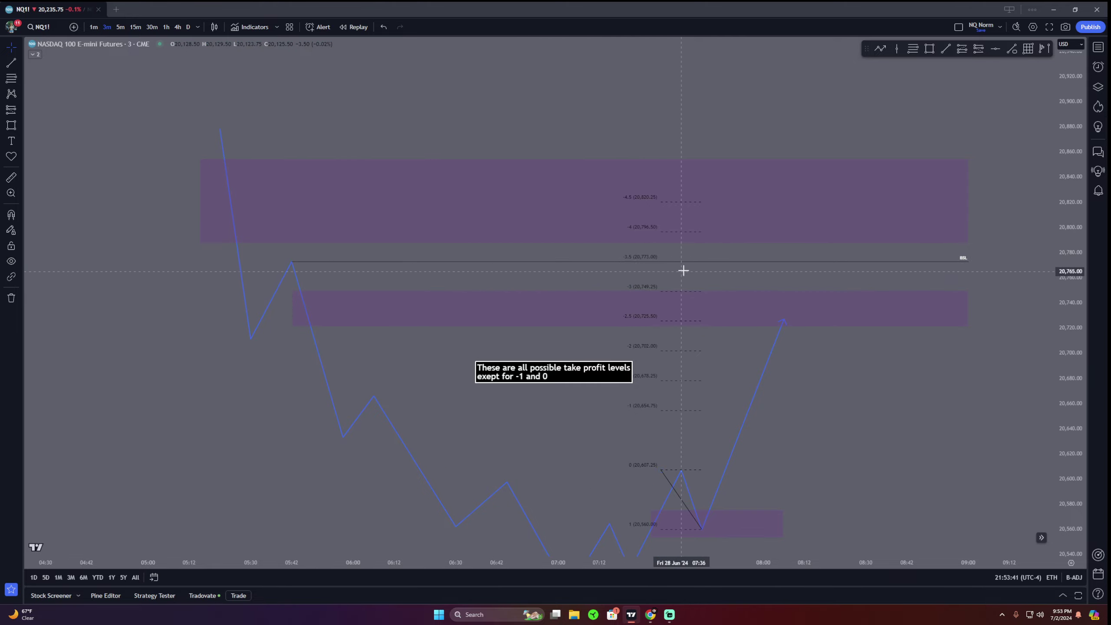
Extend the rising leg's end to the BSL line at about 20,774 and draw a falling path from it to about 20,575
drag(802, 356, 770, 363)
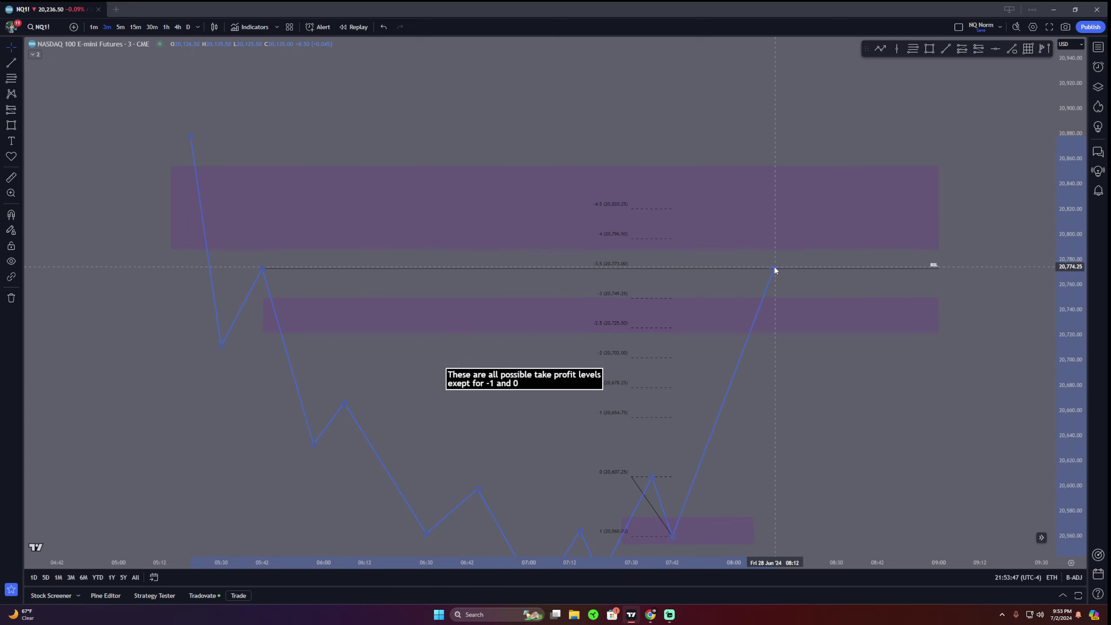
drag(844, 332, 843, 328)
click(879, 49)
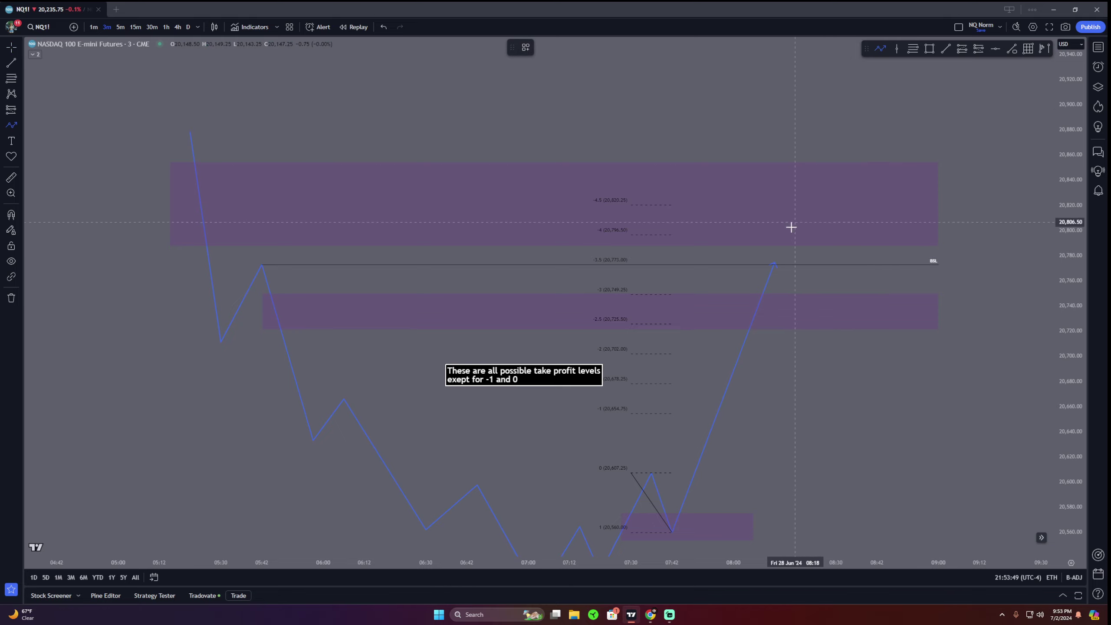
click(775, 263)
double_click(877, 514)
drag(895, 405, 881, 373)
drag(551, 353, 520, 349)
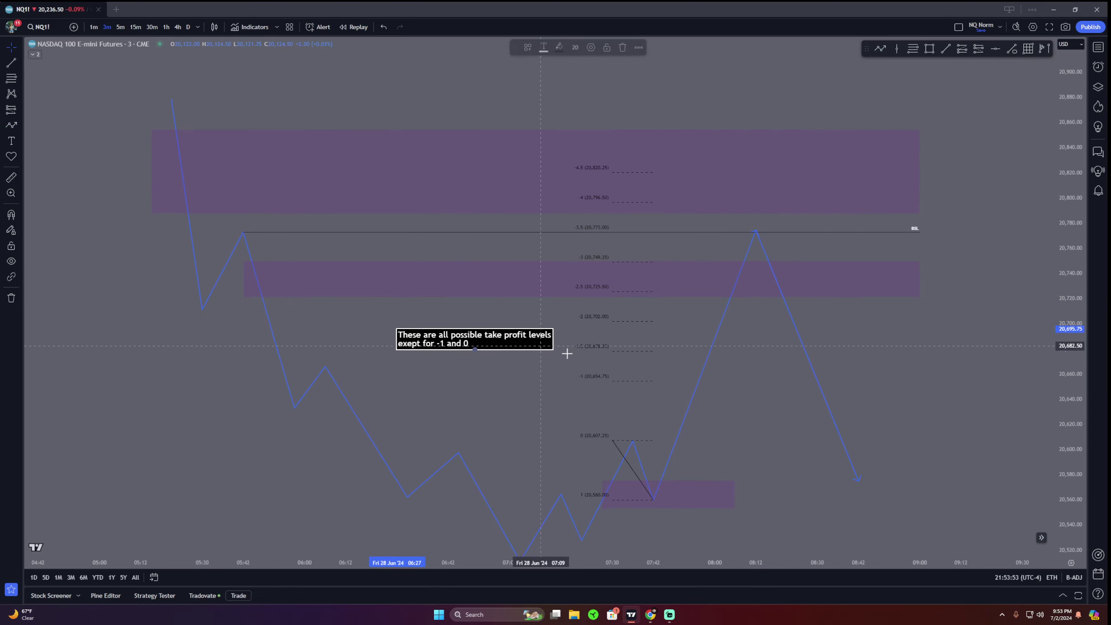
click(567, 353)
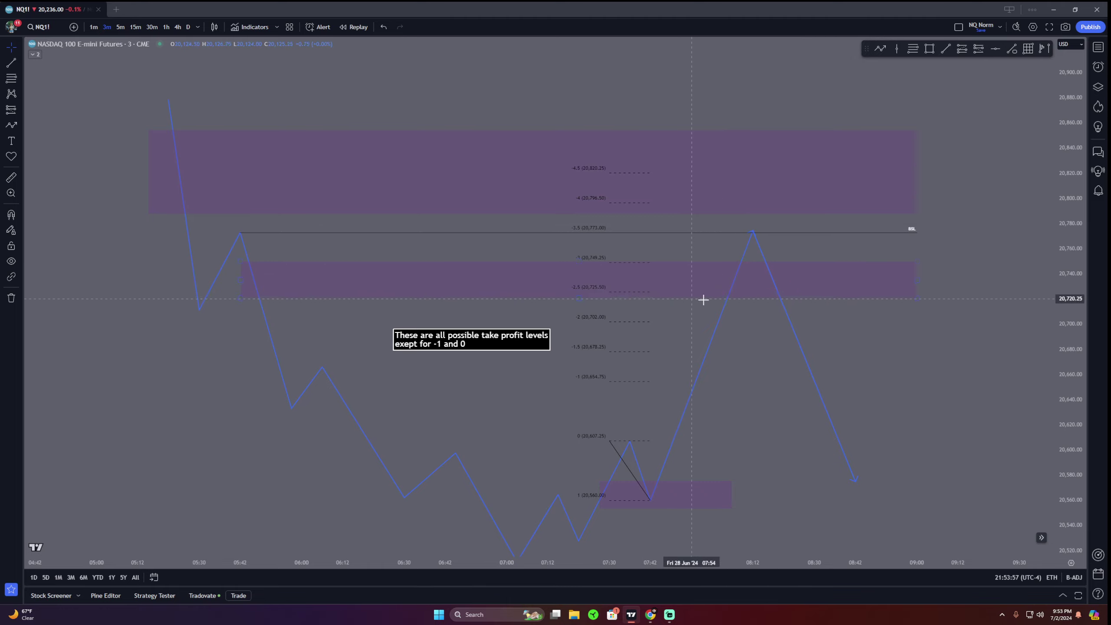
Move the rising leg's end and the falling path's start to the -2.5 Fib level at 07:42, keeping the Fib's lower anchor at 20,560
drag(753, 232, 650, 293)
click(751, 239)
drag(752, 232, 652, 295)
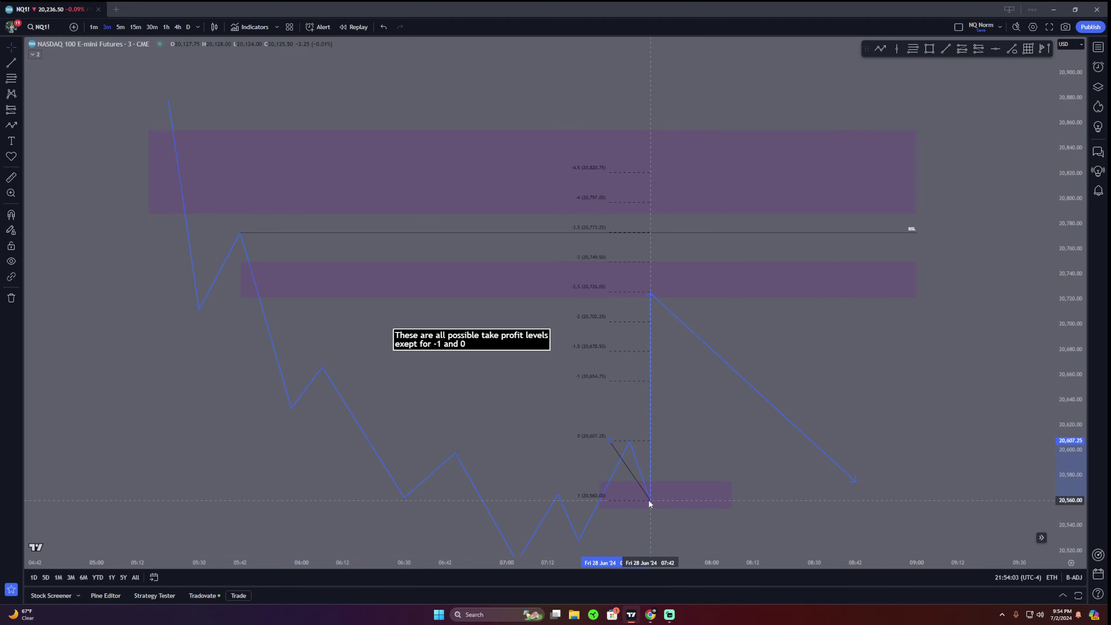
drag(649, 503, 650, 501)
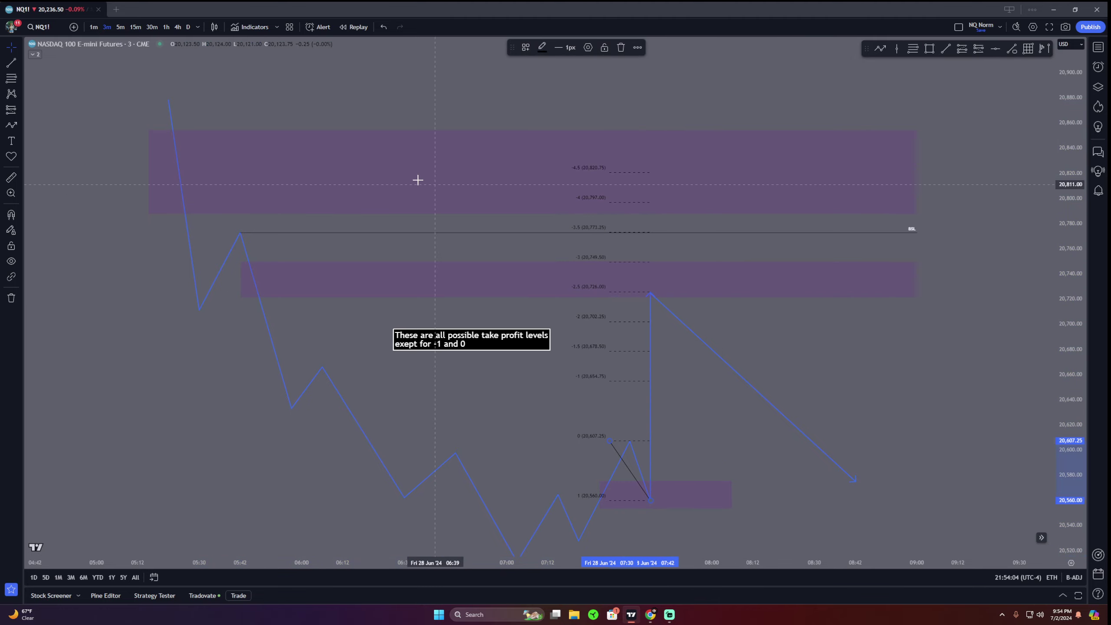
Undo the schematic drawings one after another: the falling path, text note, Fib levels, BSL line, target zones and reversal path
click(382, 27)
click(382, 26)
click(382, 26)
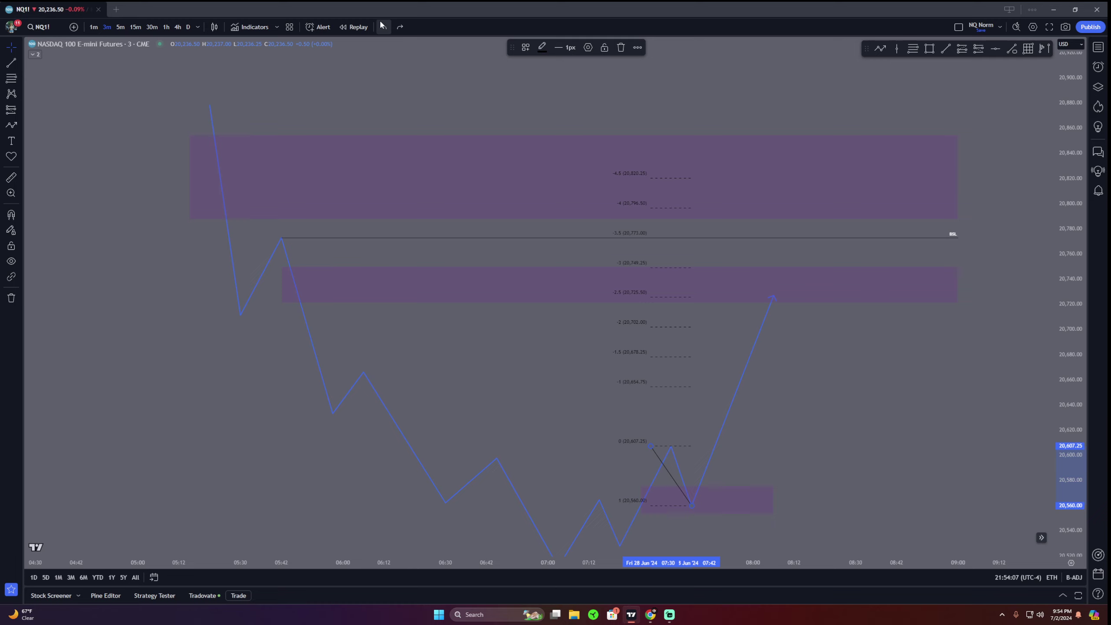
click(382, 26)
click(382, 27)
click(382, 27)
click(381, 26)
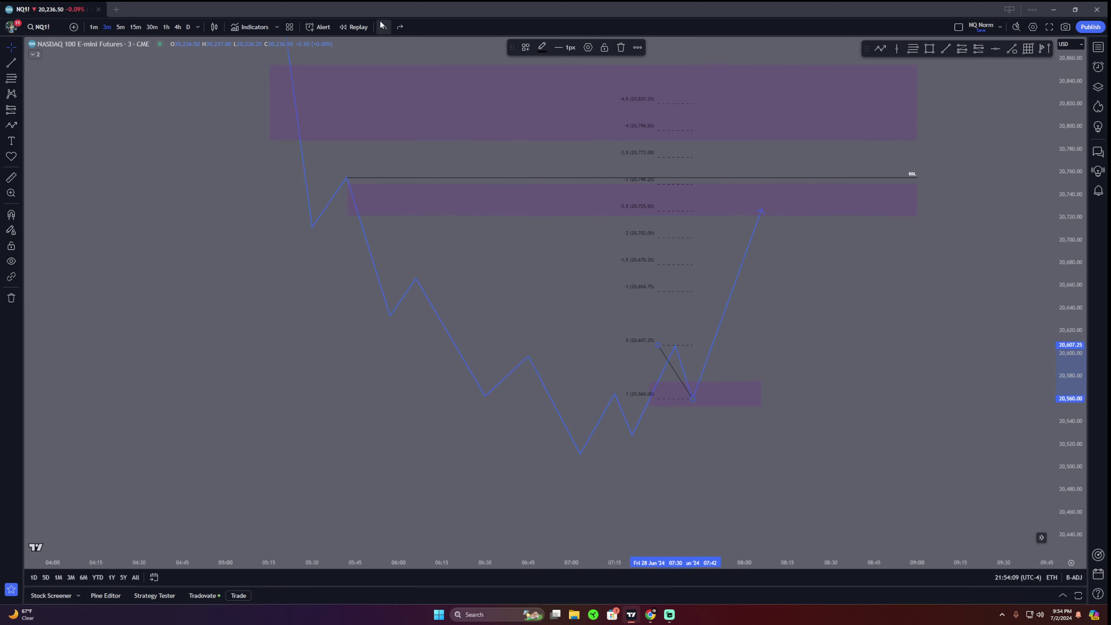
click(382, 27)
click(382, 27)
click(382, 27)
click(382, 26)
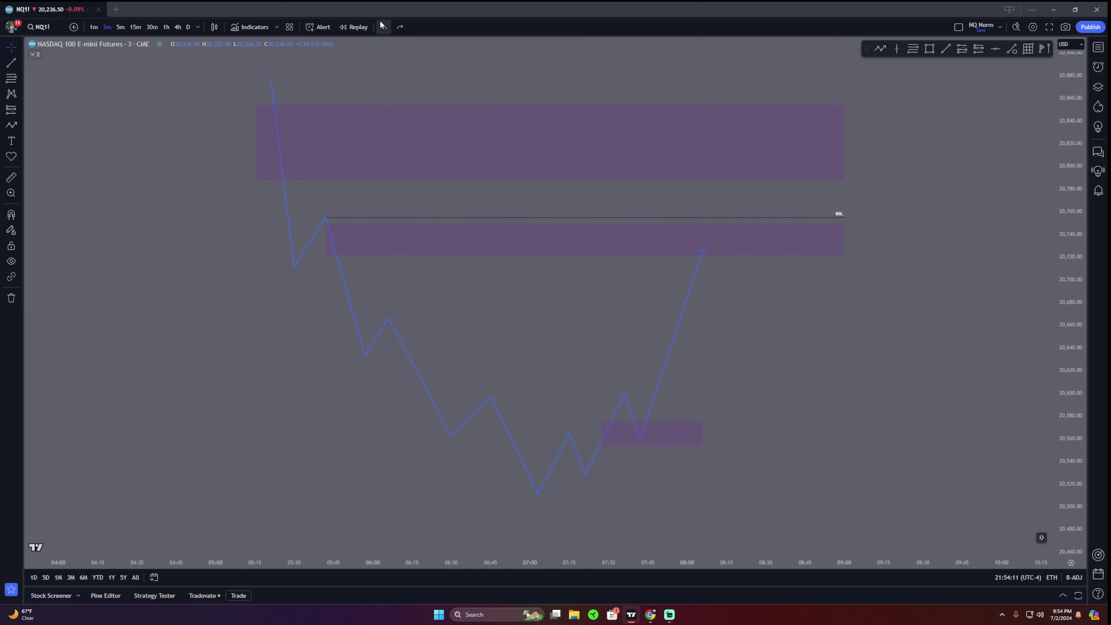
click(381, 27)
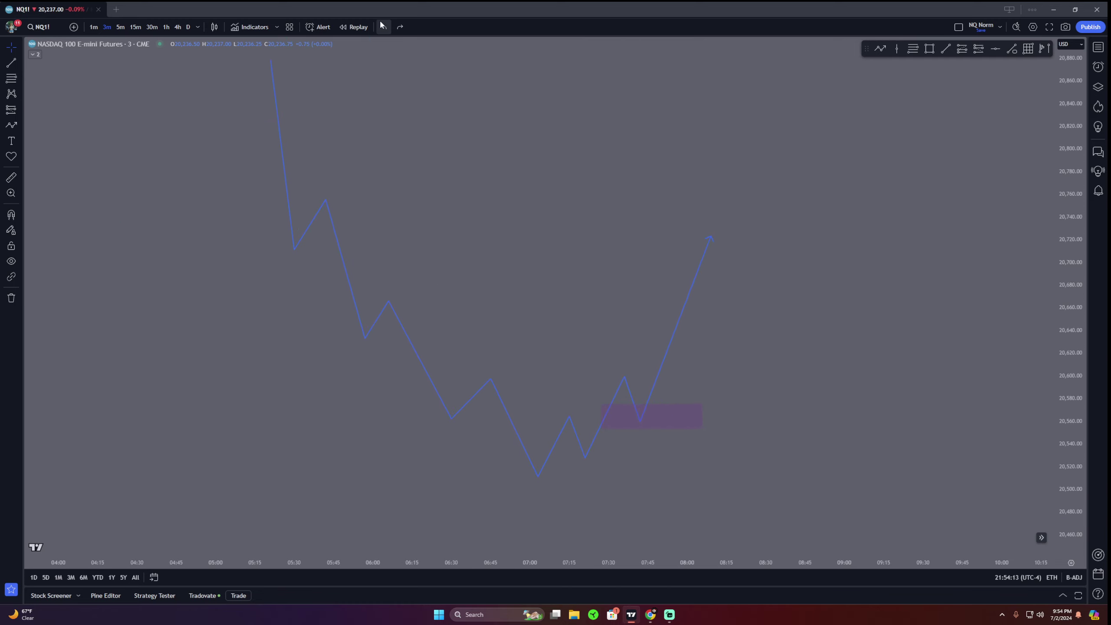
click(382, 26)
click(382, 27)
click(381, 26)
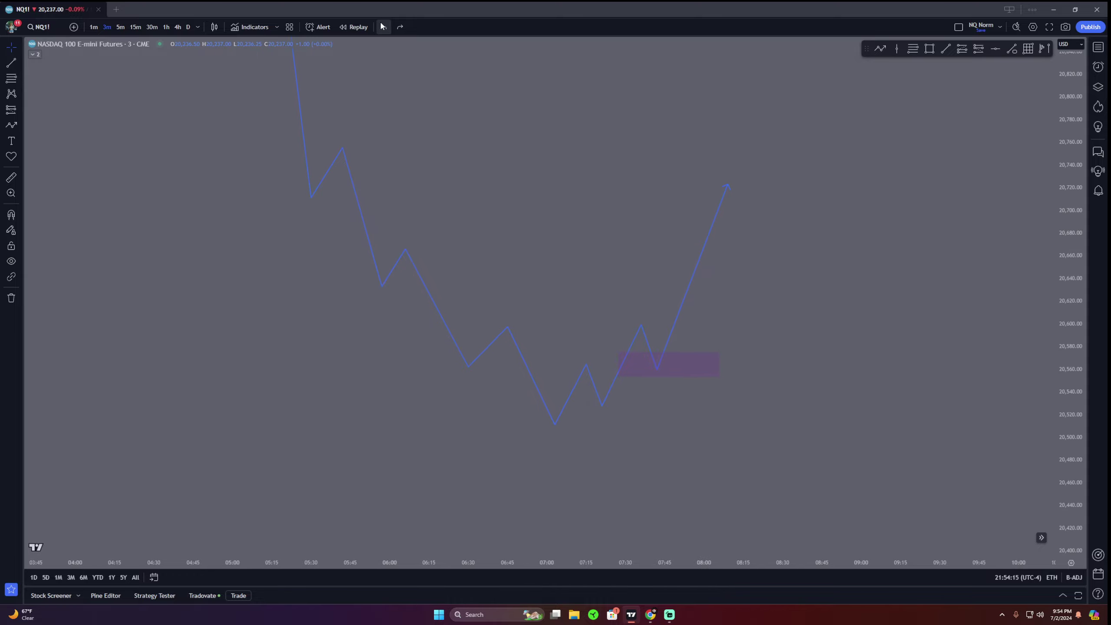
click(382, 26)
click(382, 27)
click(382, 26)
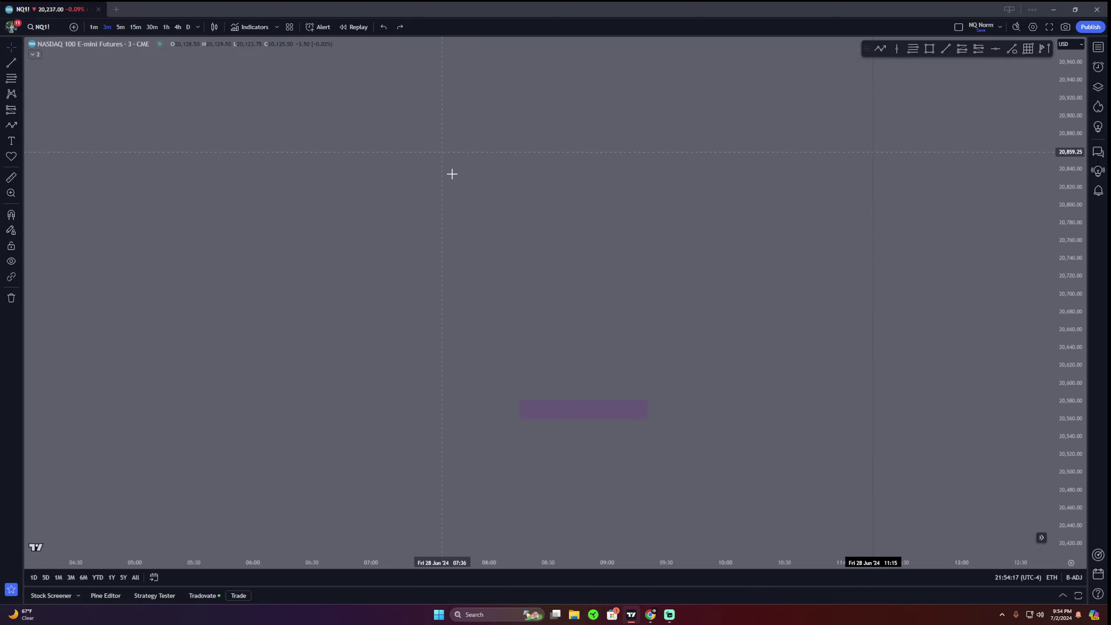
Start a bar replay of the real price action on 28 June from the 09:30 candle
drag(558, 460, 646, 208)
drag(700, 364, 556, 114)
drag(866, 320, 924, 301)
drag(1071, 394, 1070, 192)
drag(973, 216, 1010, 215)
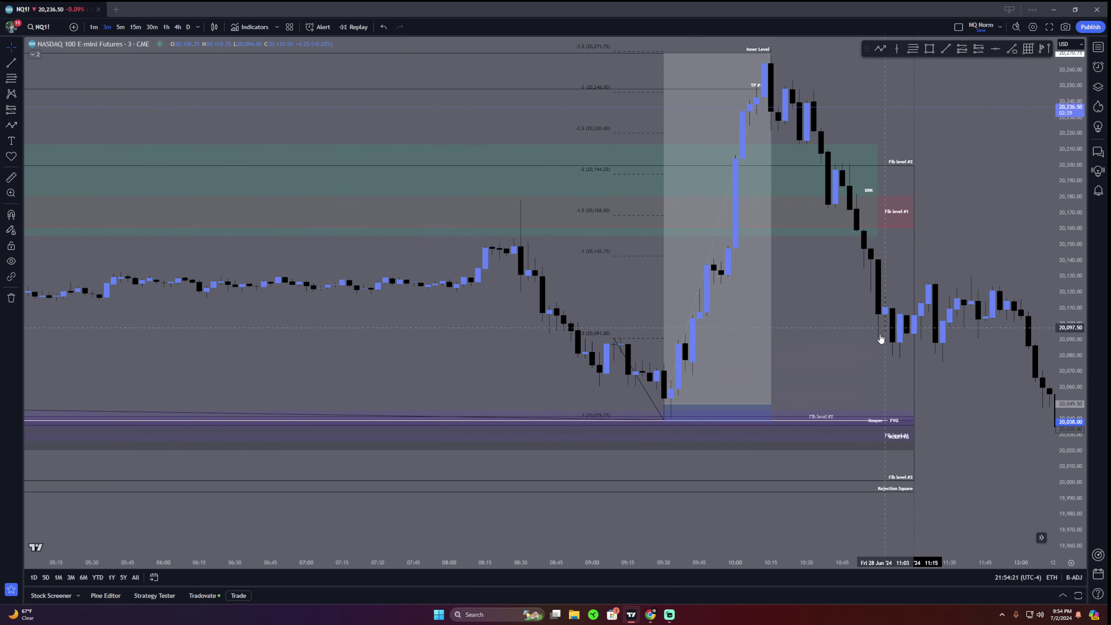
click(353, 27)
click(639, 219)
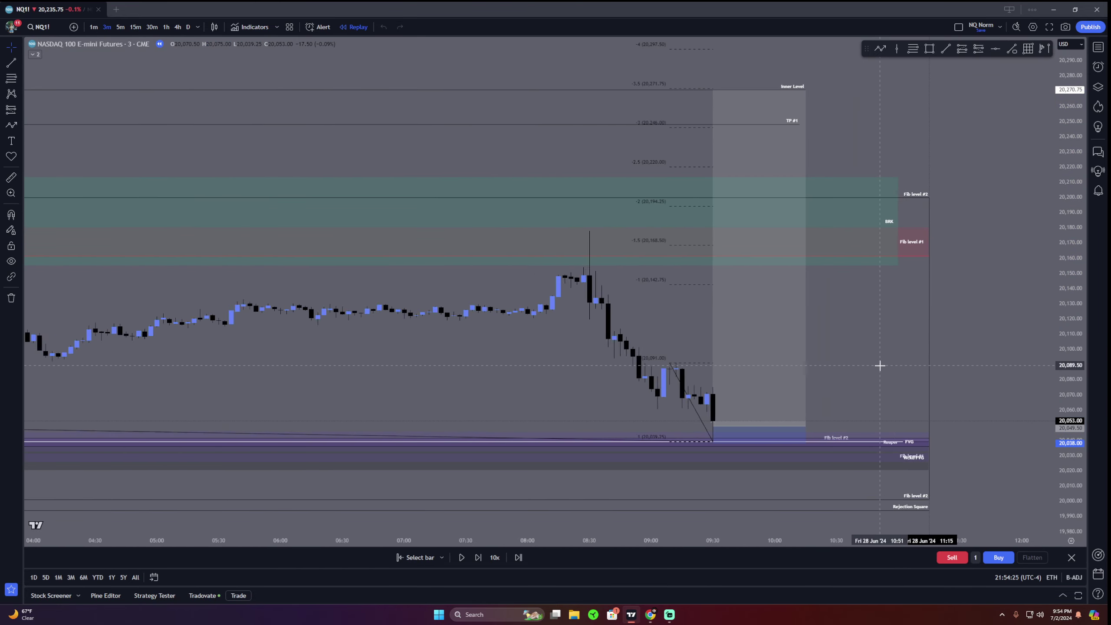
scroll(877, 364, down, 5)
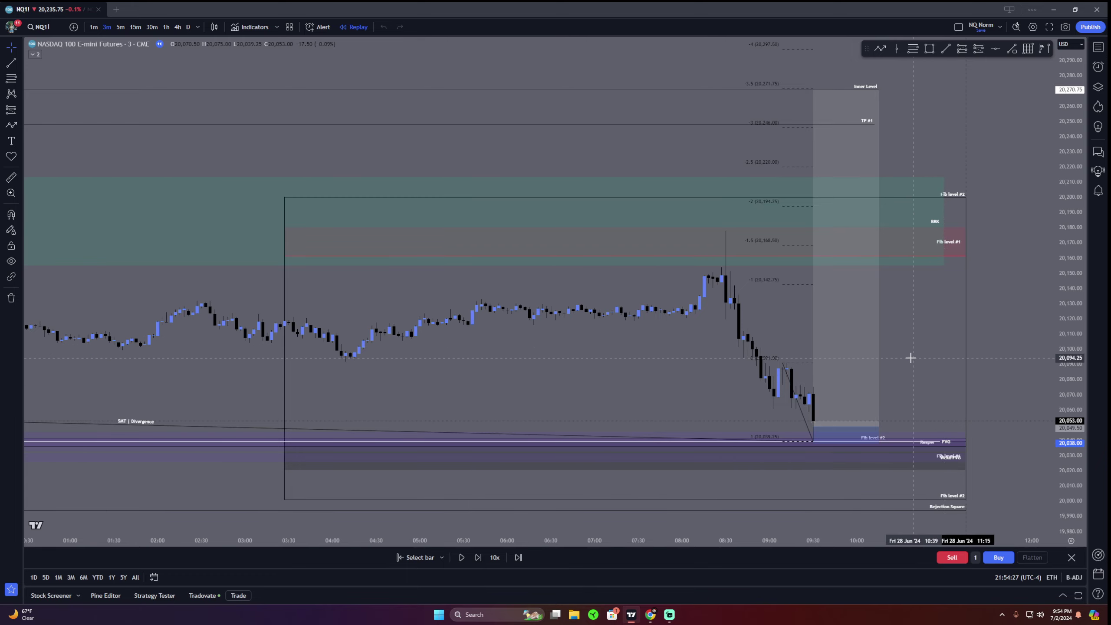
drag(918, 427, 933, 439)
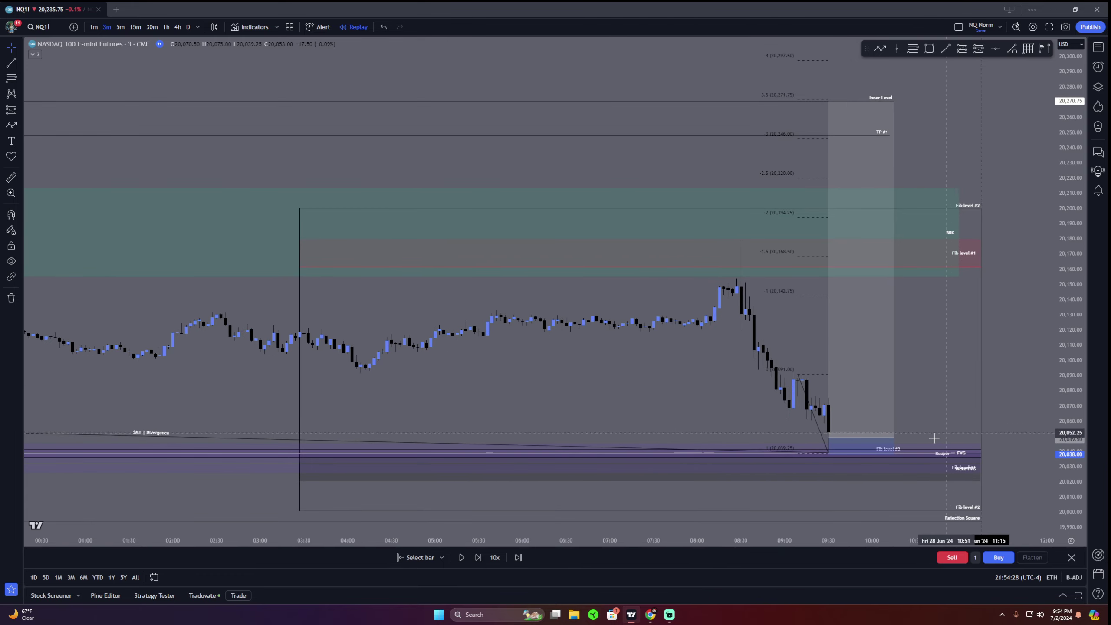
Advance the replay by several 3-minute bars past the 09:30 candle
click(480, 561)
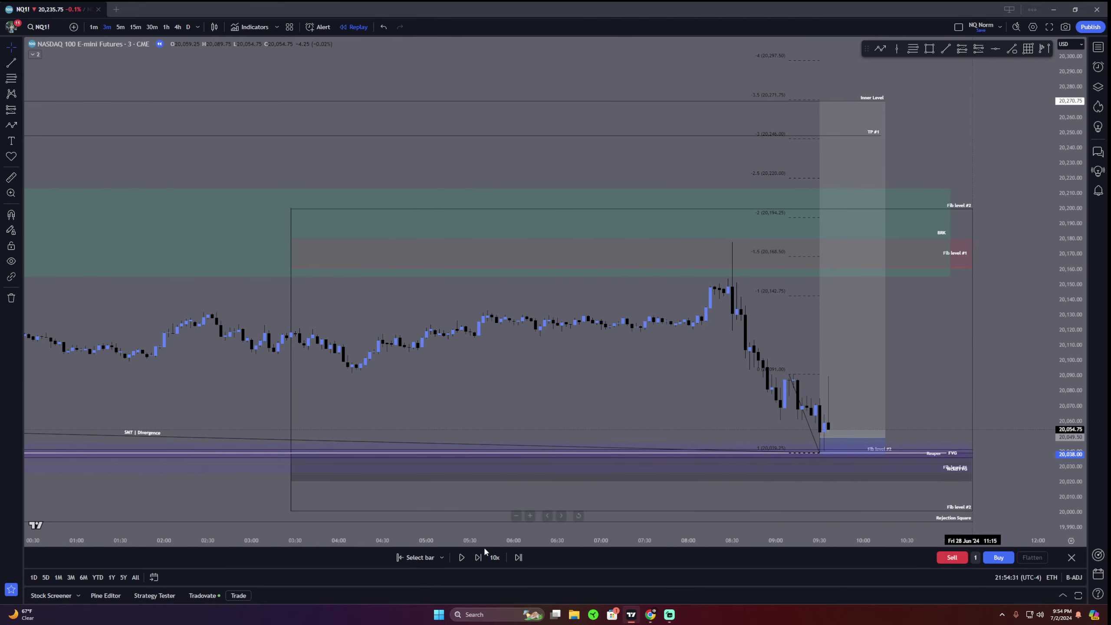
click(482, 555)
drag(542, 449, 505, 451)
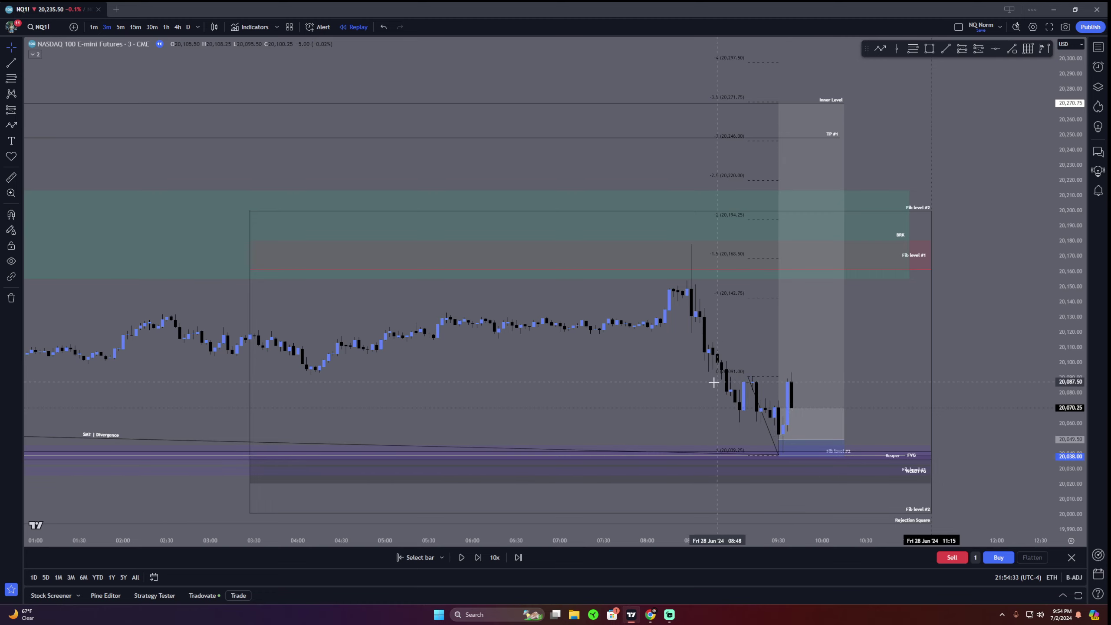
Switch the chart to the 1h timeframe and delete the Inner Level and TP #1 lines
drag(719, 384, 589, 412)
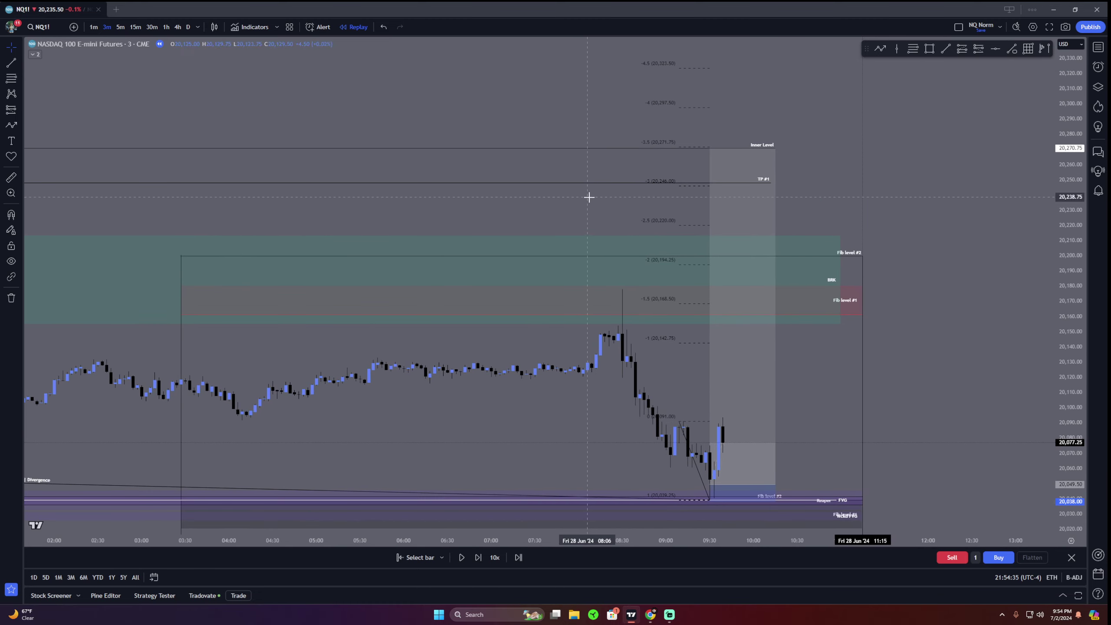
drag(586, 207, 596, 234)
scroll(632, 291, down, 13)
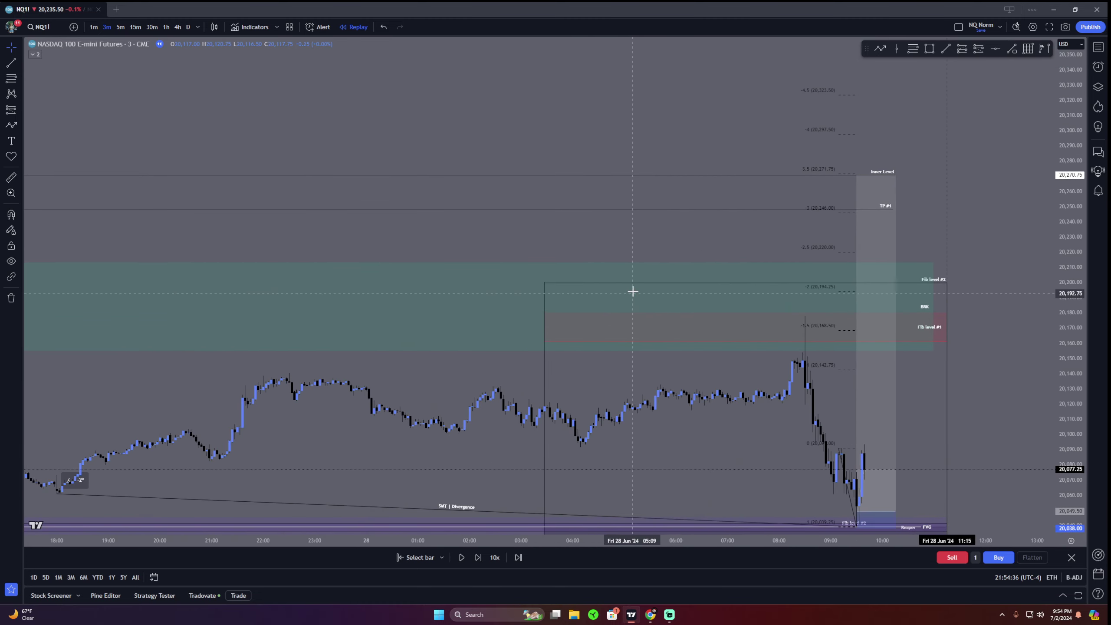
click(166, 27)
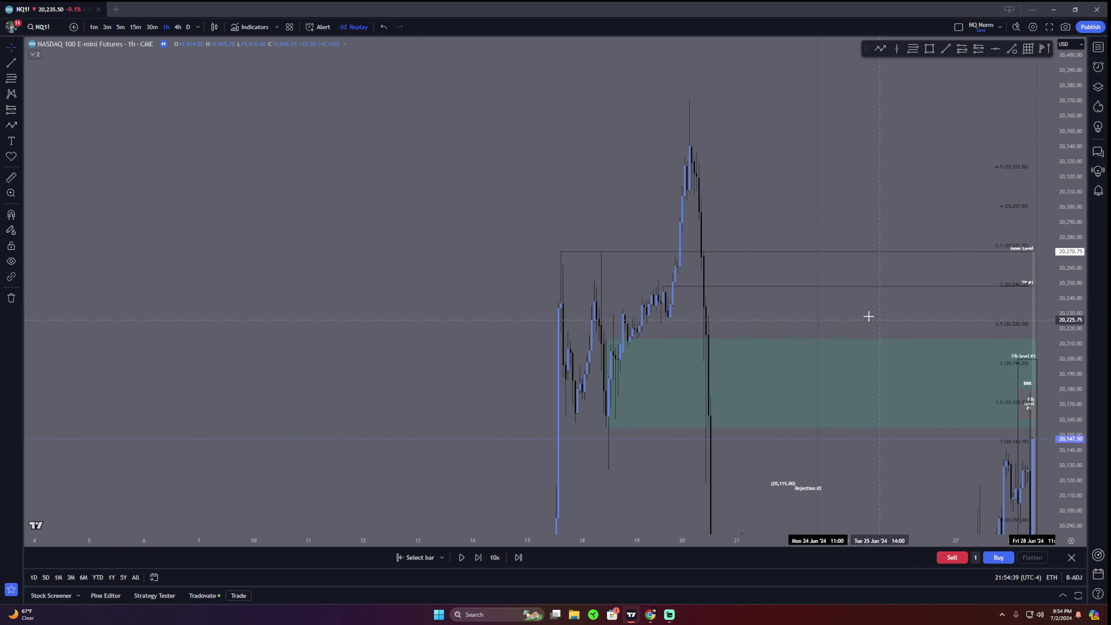
scroll(765, 280, up, 2)
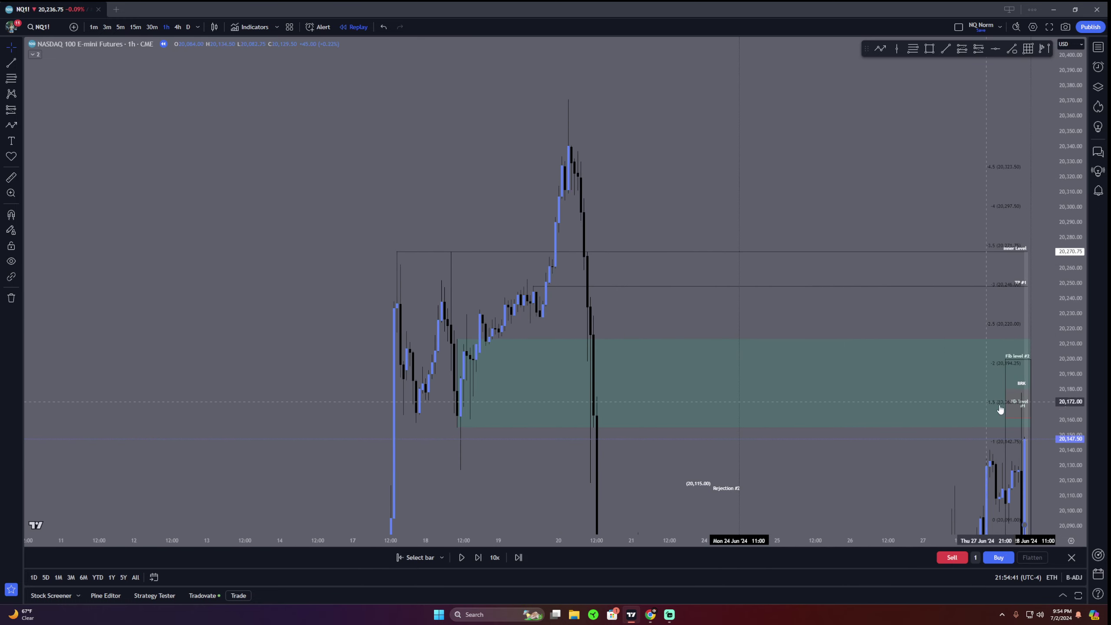
drag(1077, 415, 1075, 258)
drag(893, 229, 865, 238)
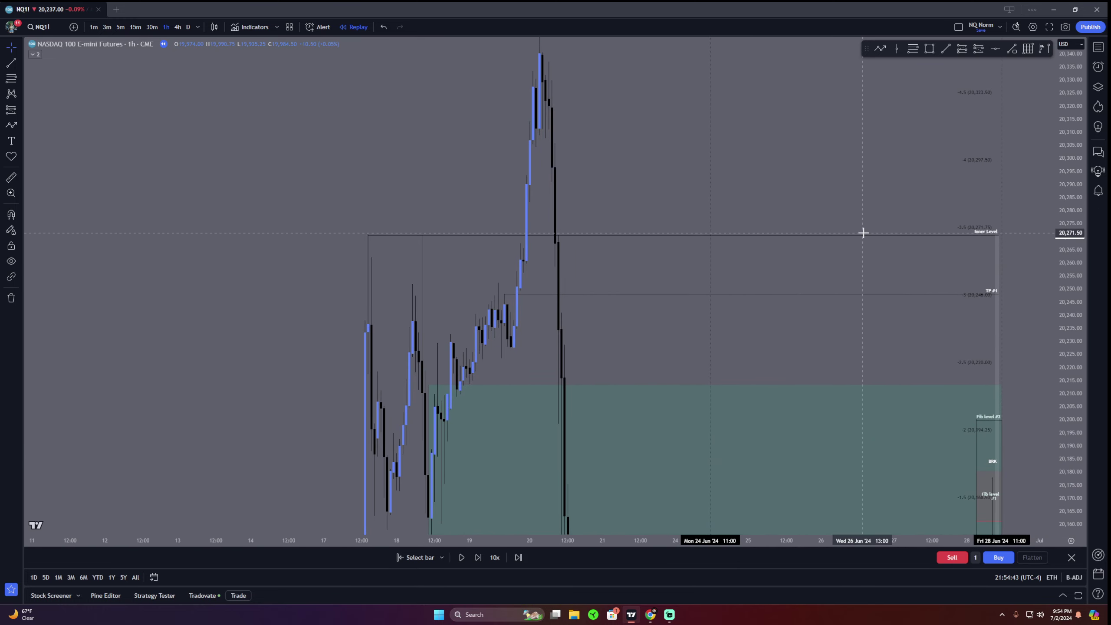
middle_click(868, 295)
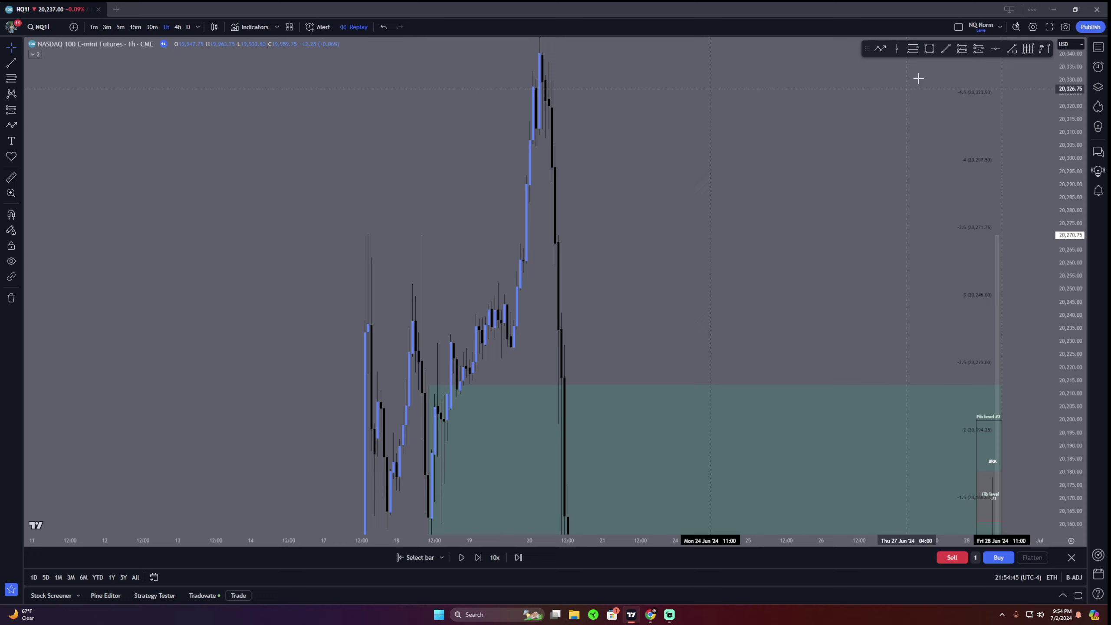
Add horizontal lines near the -3.5, -4 and -3 Fib levels, at 20,273.75, 20,299.25 and 20,247.75
click(995, 49)
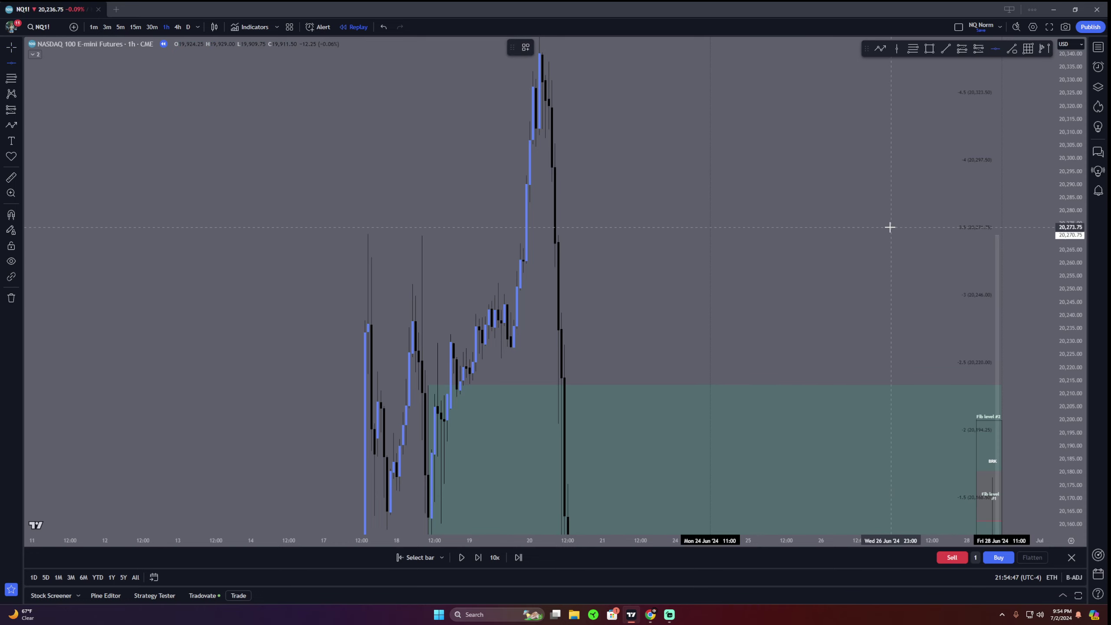
click(889, 226)
click(886, 295)
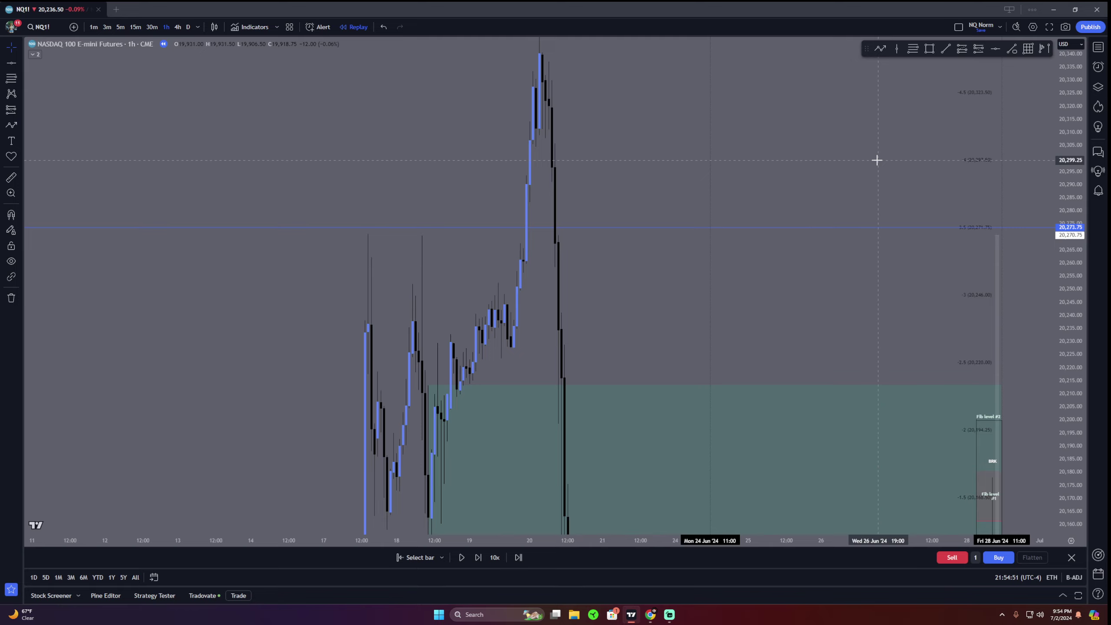
right_click(819, 144)
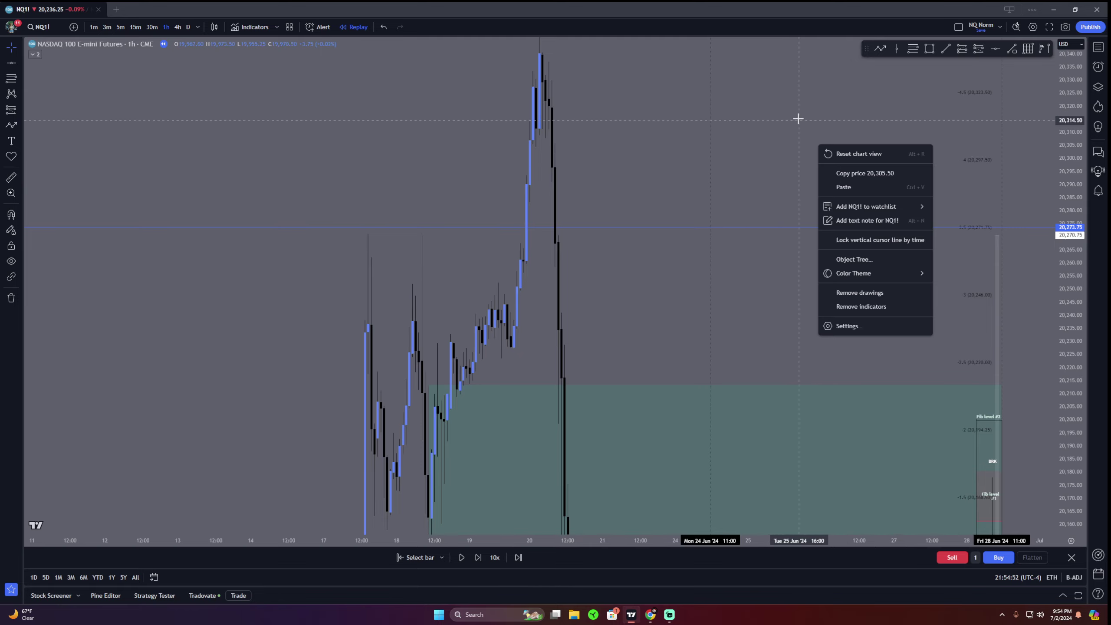
click(996, 49)
click(880, 160)
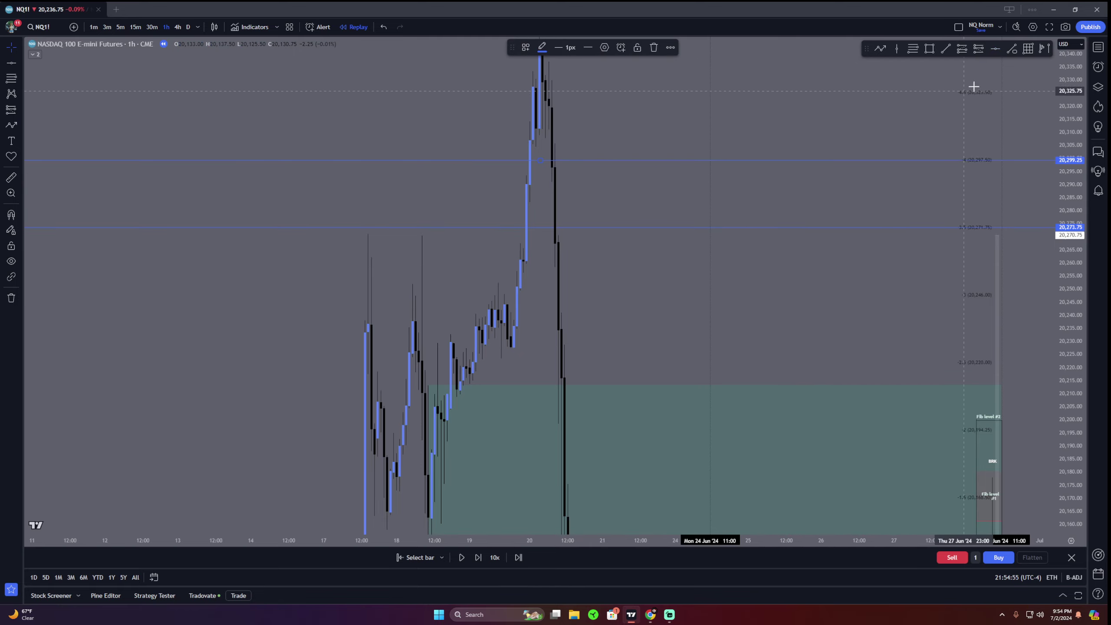
click(883, 302)
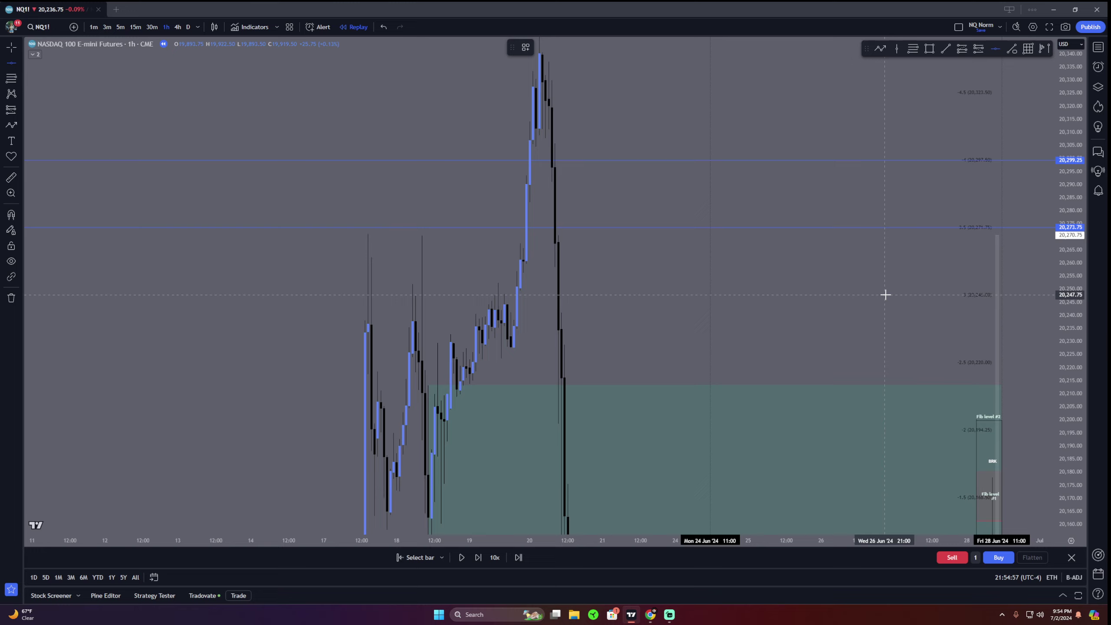
click(885, 295)
key(super)
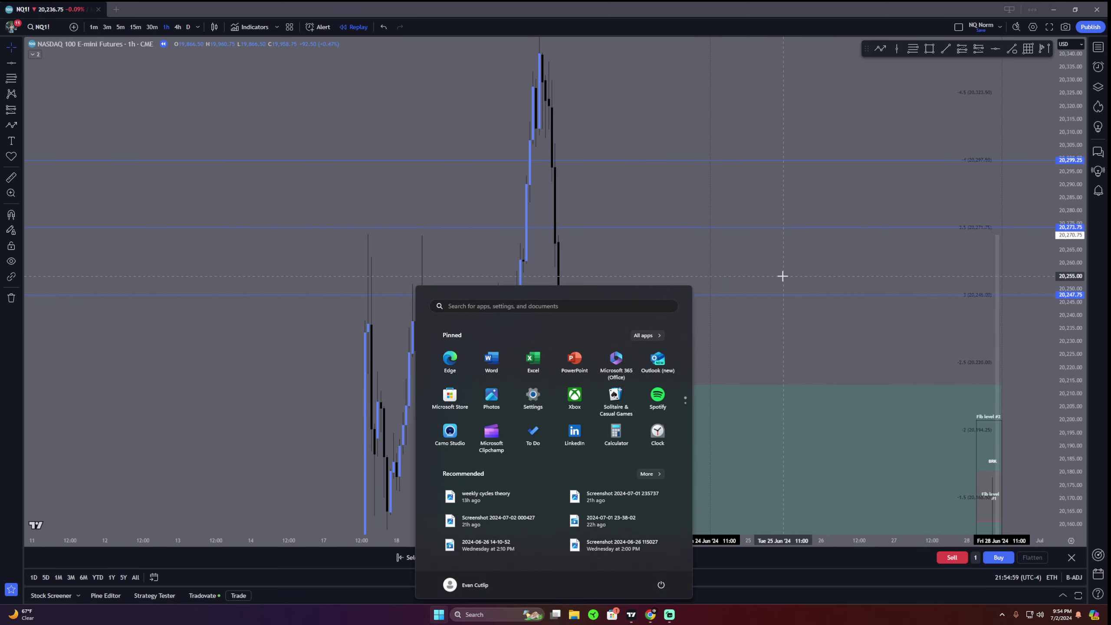
key(Escape)
Draw rectangle zones over the -3 and -3.5 Fib lines, starting beside the 20 June candles at about 20,258.75 to 20,242.25 and from about 20,283.50 down
click(930, 49)
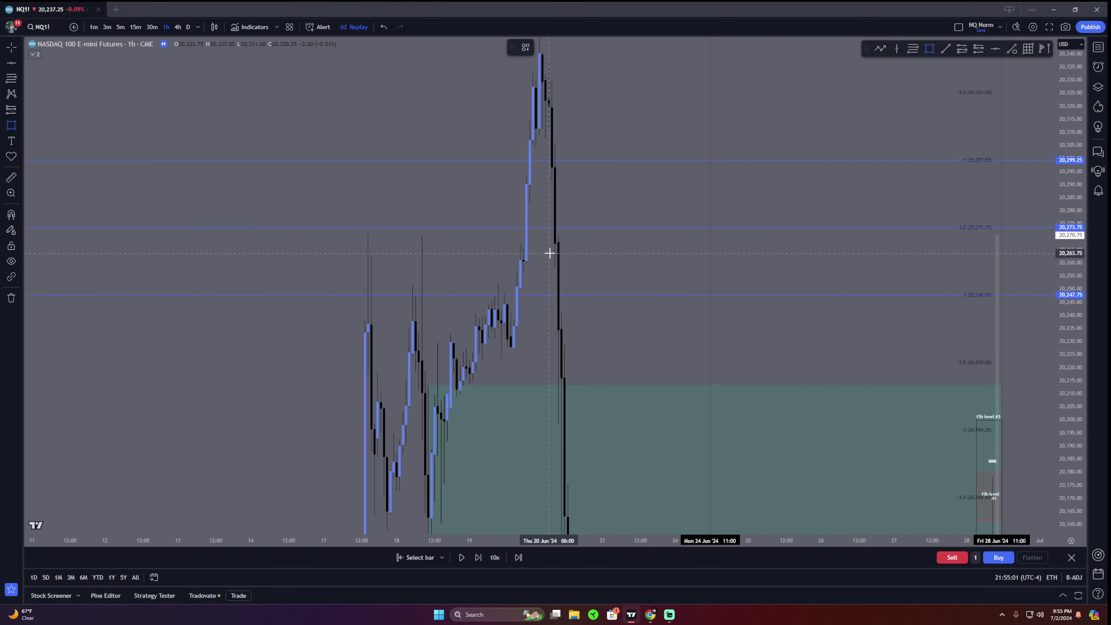
click(553, 265)
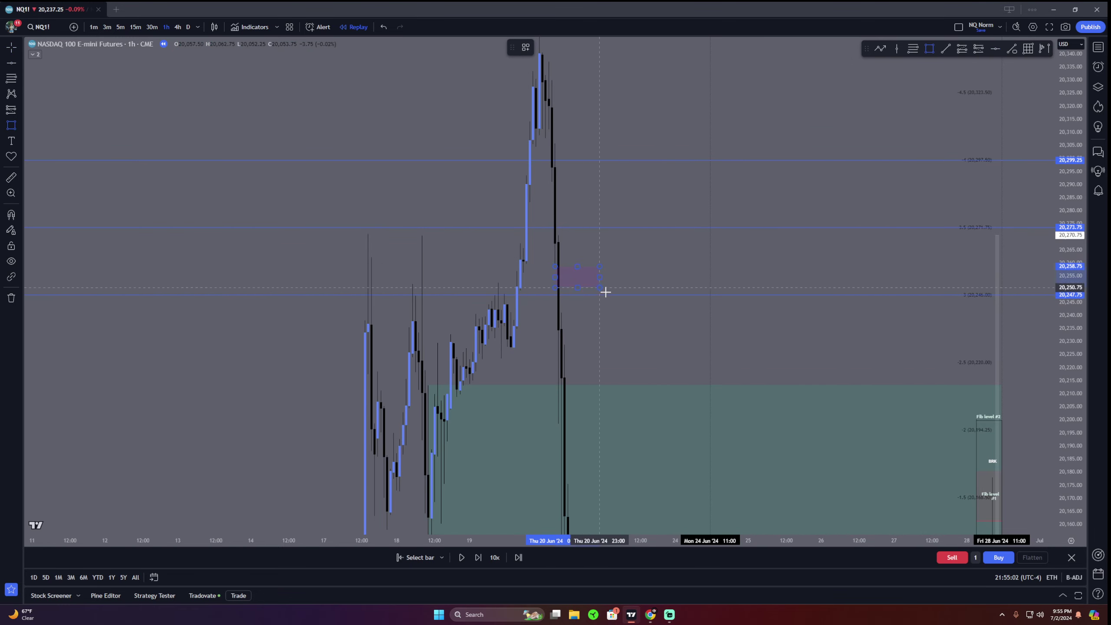
click(624, 310)
click(929, 49)
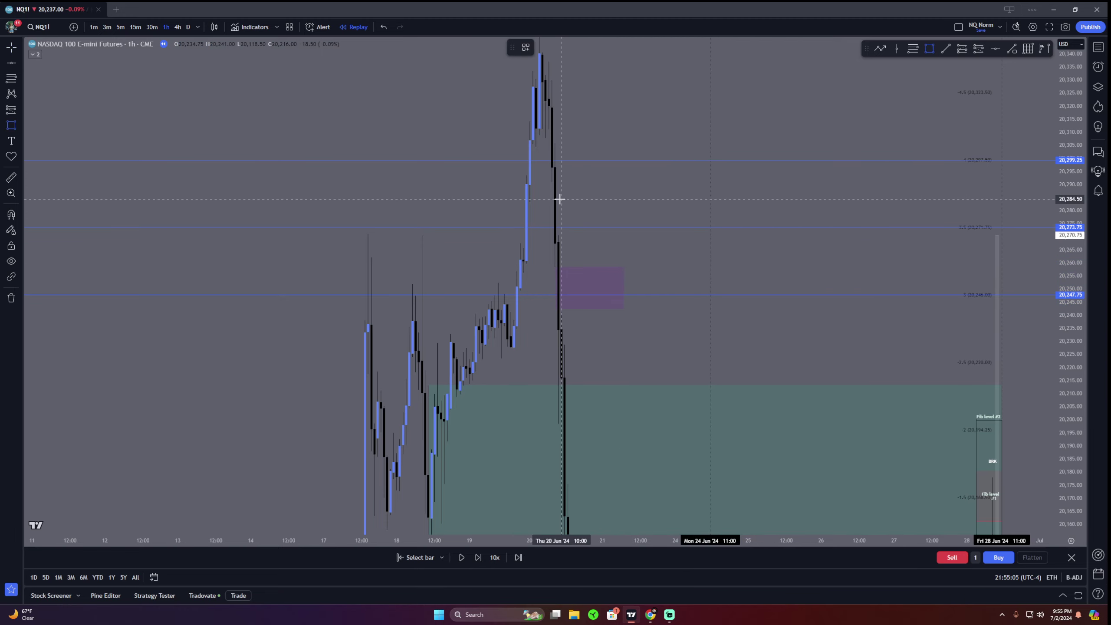
click(533, 201)
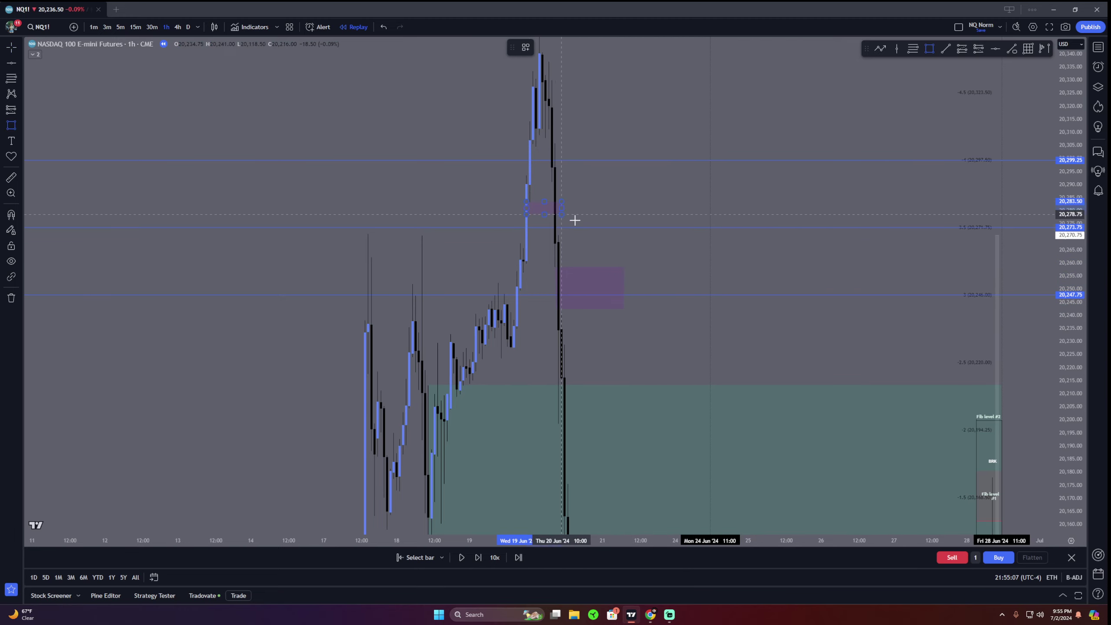
click(646, 236)
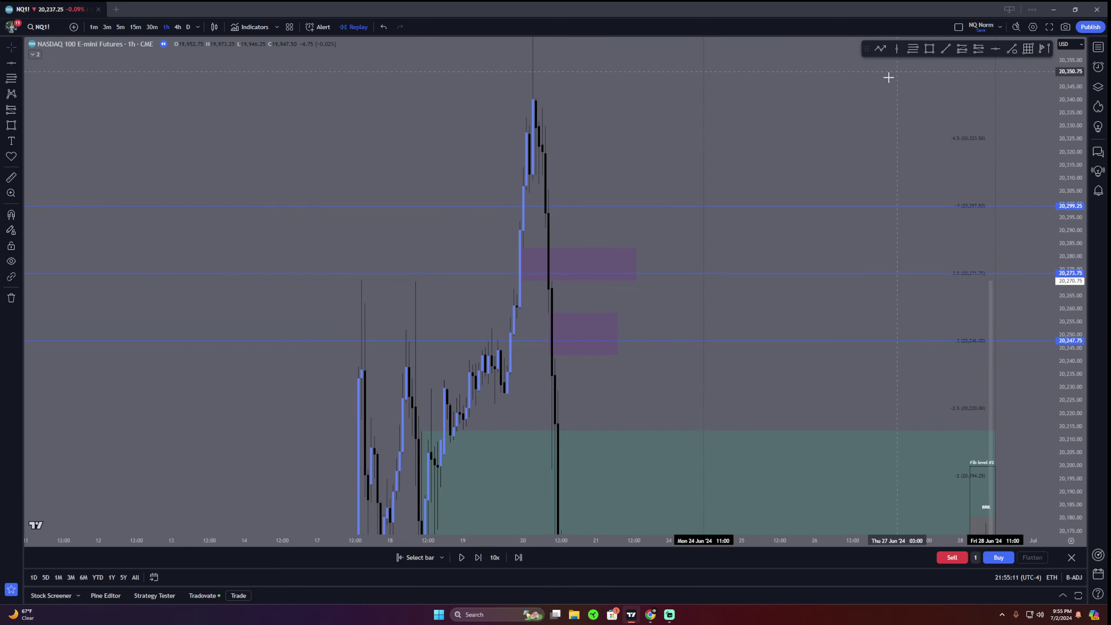
Draw a rectangle zone over the -4 Fib line from about 20,305.50 down to 20,293.75, starting at the 20 June rally candle
click(928, 49)
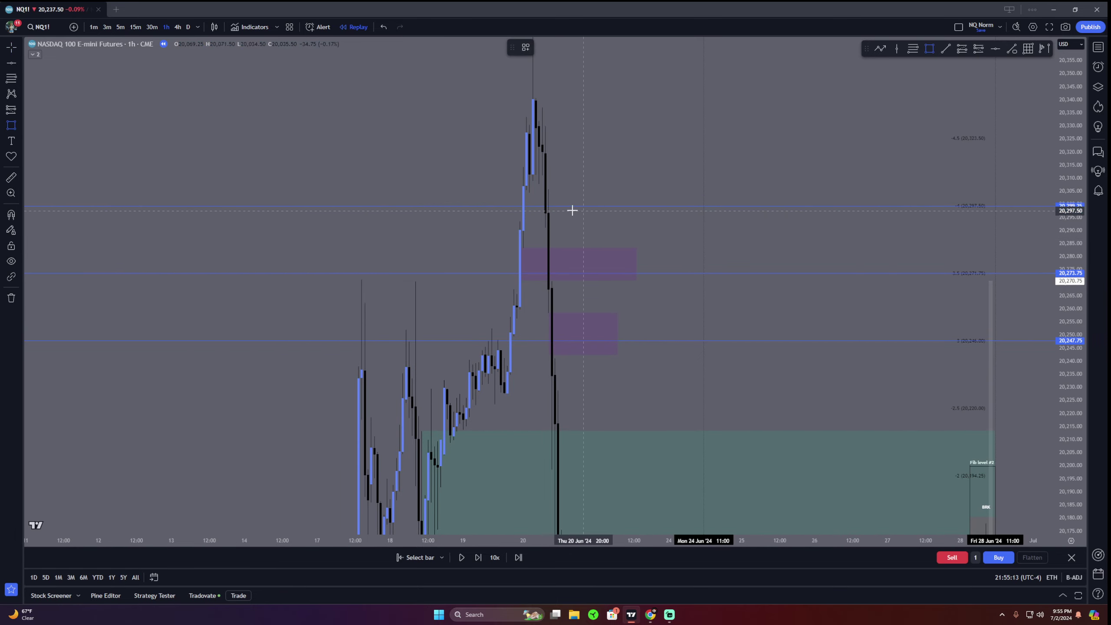
click(521, 190)
click(608, 220)
right_click(644, 180)
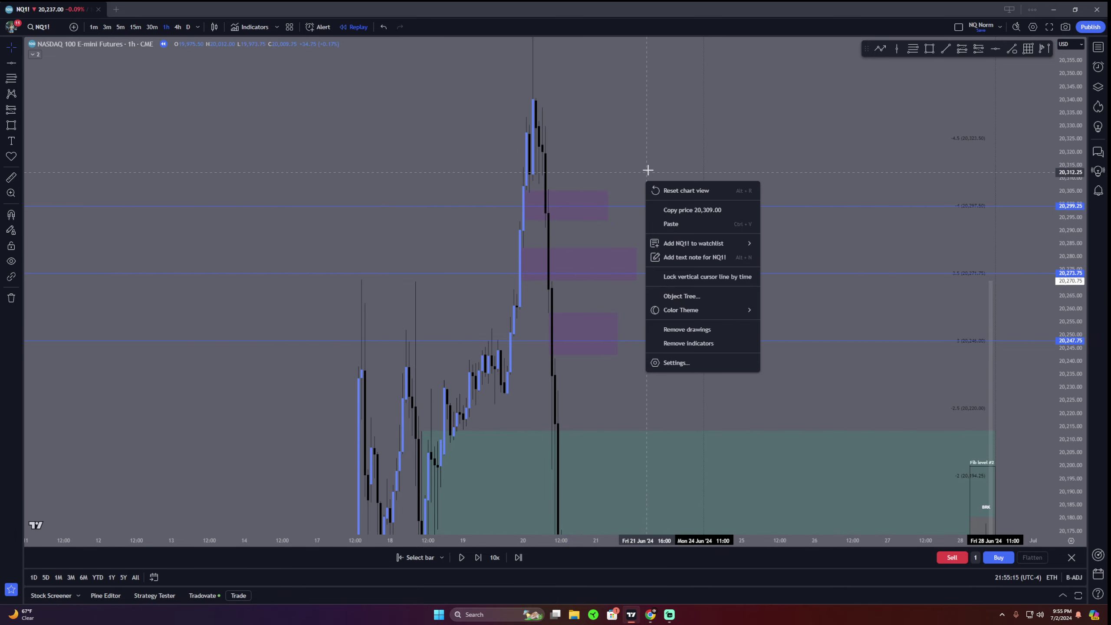
Extend the end of all three purple rectangles to the 28 June 11:00 vertical line
drag(647, 171, 608, 149)
drag(572, 184, 639, 187)
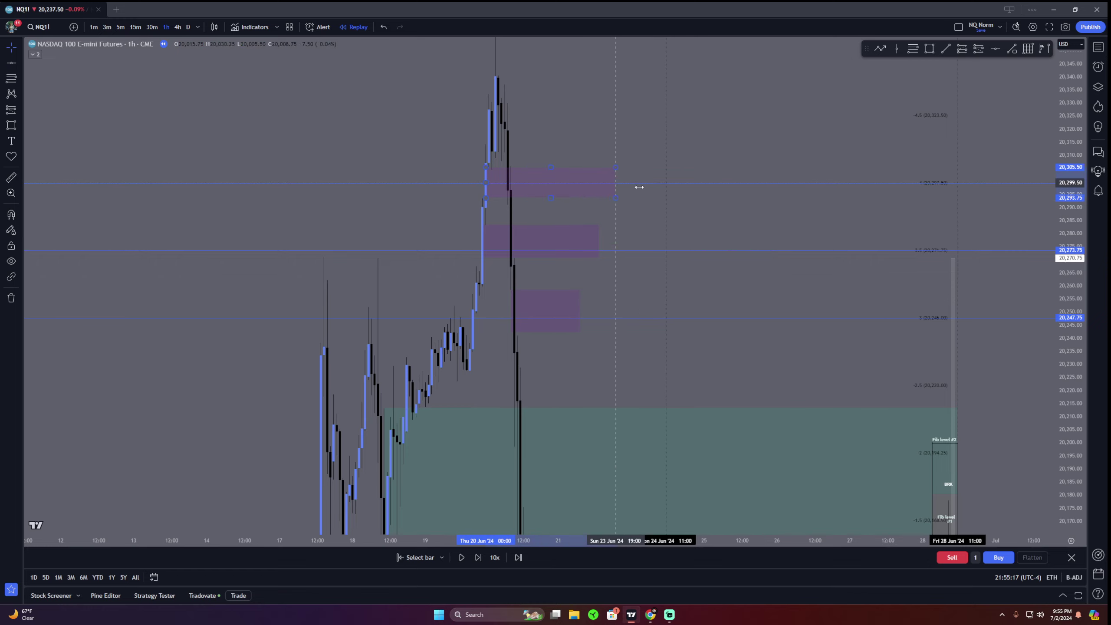
click(603, 240)
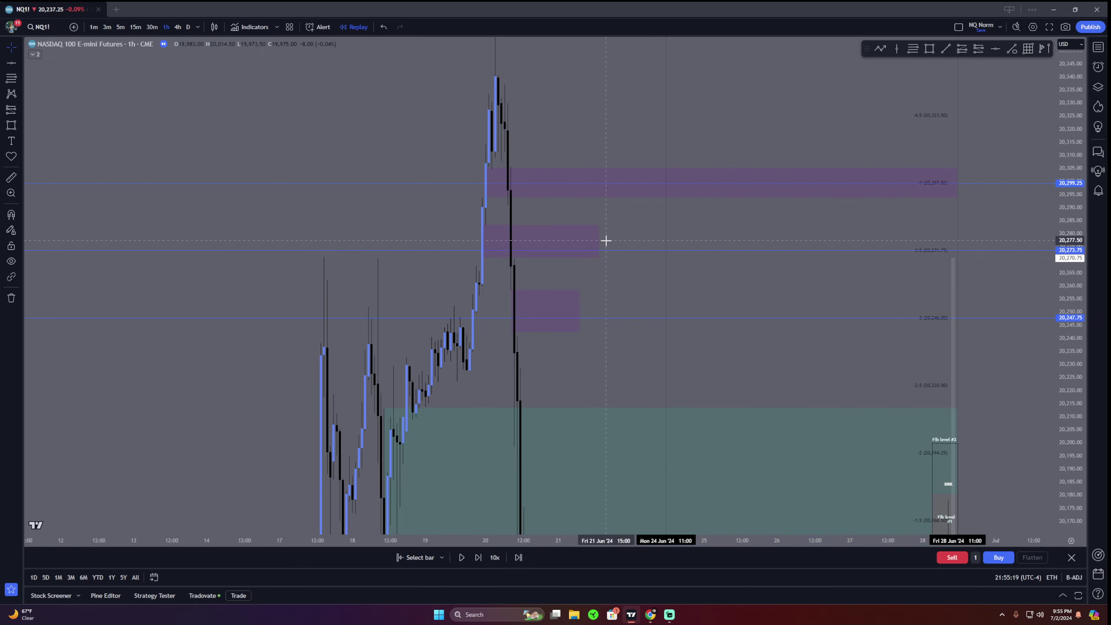
drag(598, 241, 638, 243)
drag(955, 246, 958, 245)
click(971, 244)
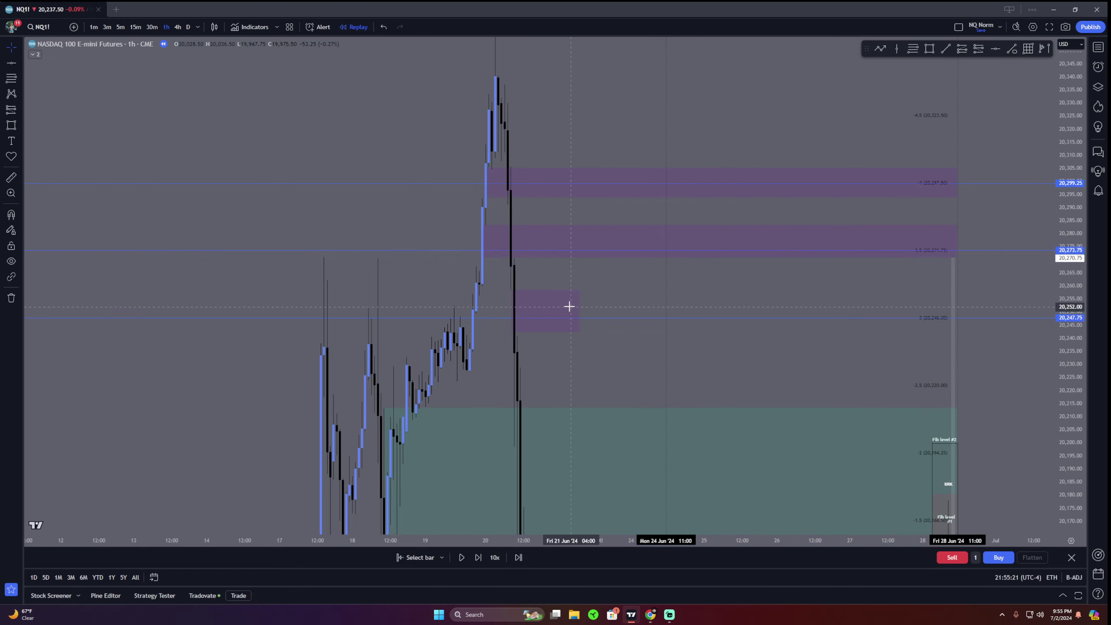
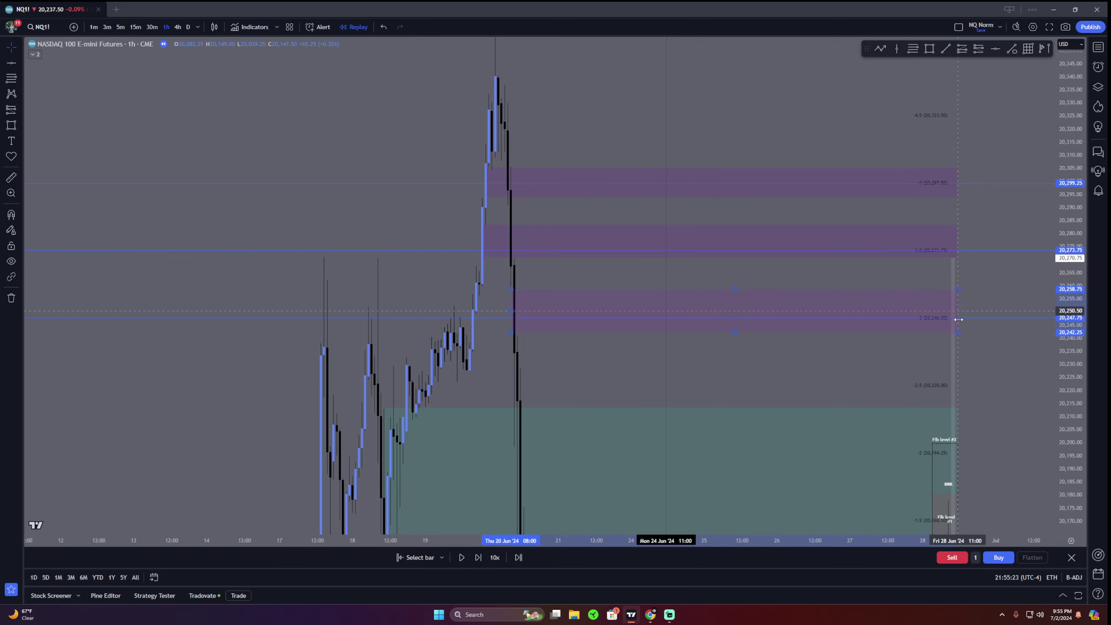
click(993, 314)
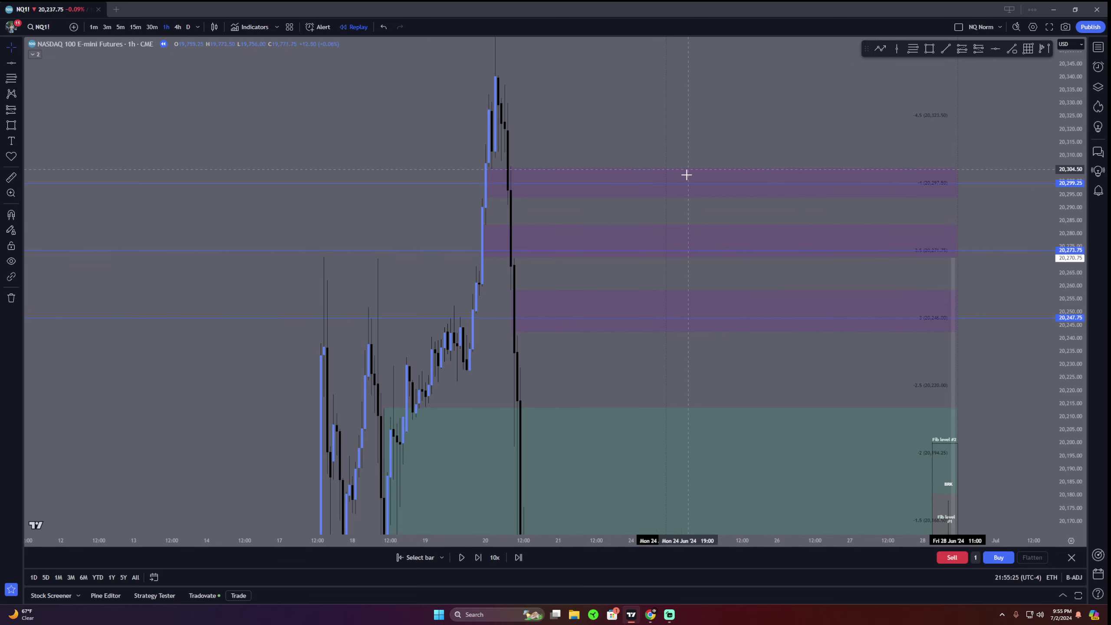
Draw a horizontal trend line at 20,271.00 from the 17 June 14:00 high to the 28 June 11:00 vertical line
click(945, 50)
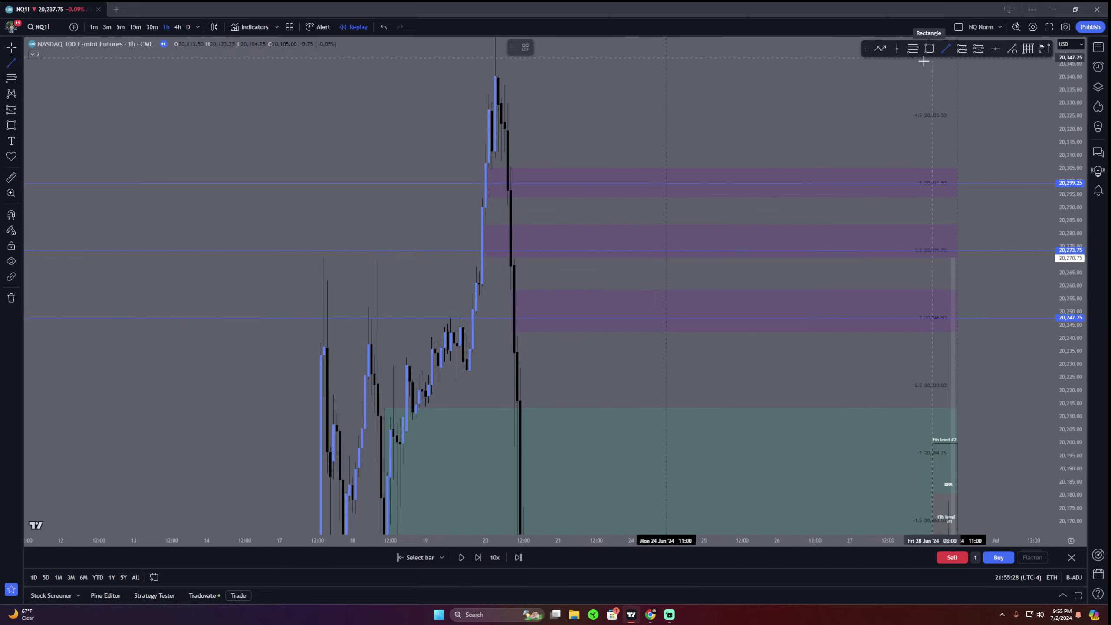
click(322, 257)
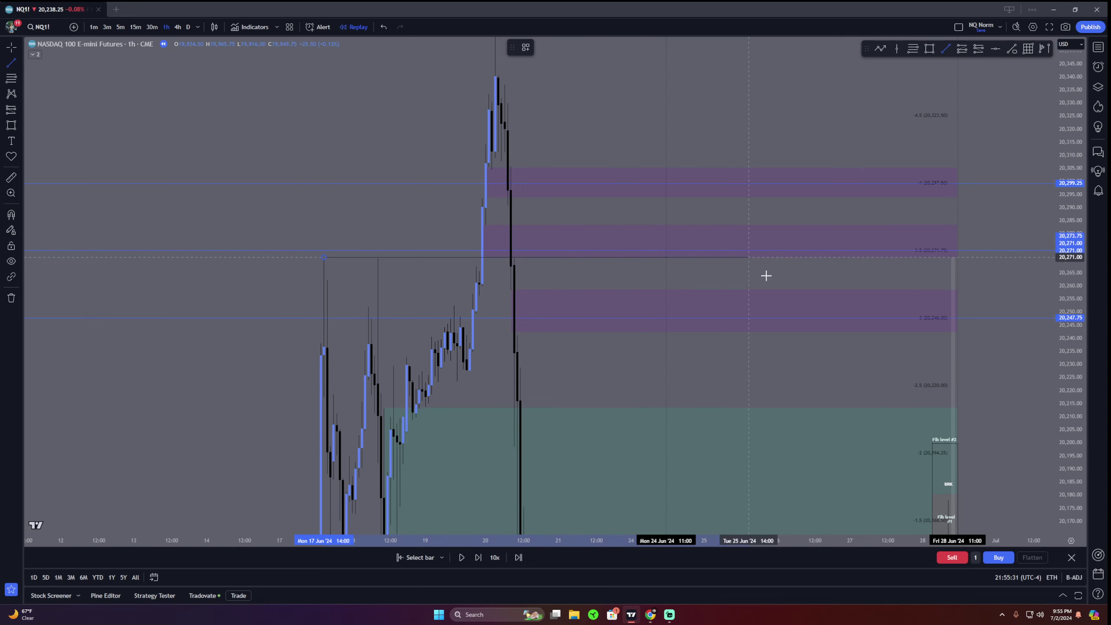
shift+click(958, 288)
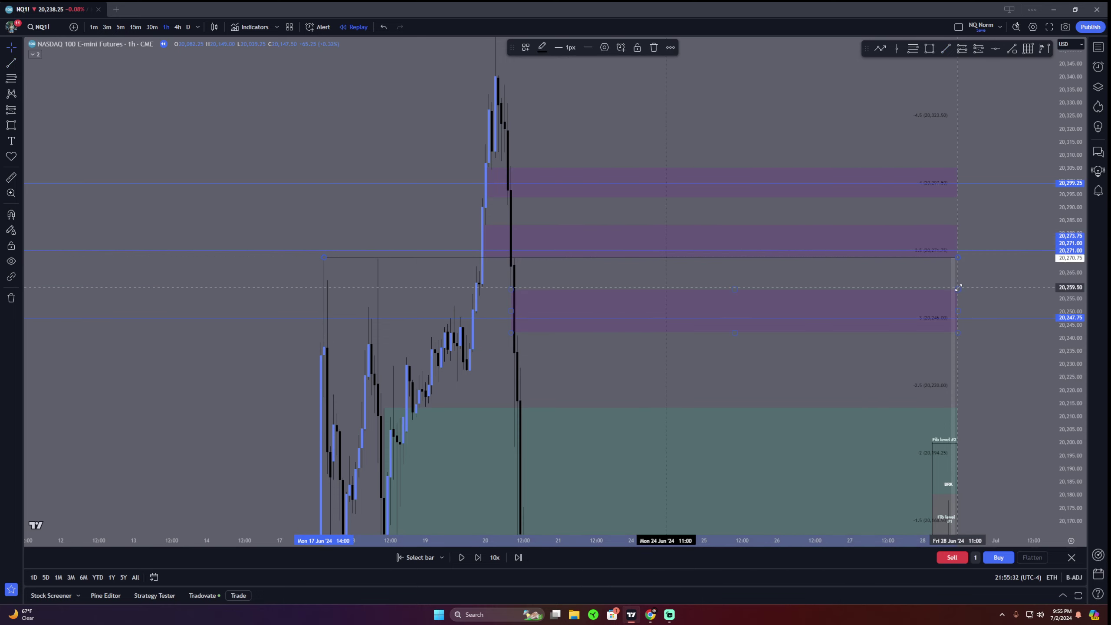
Apply the Inner Level template to the 20,271.00 trend line and deselect it
click(604, 48)
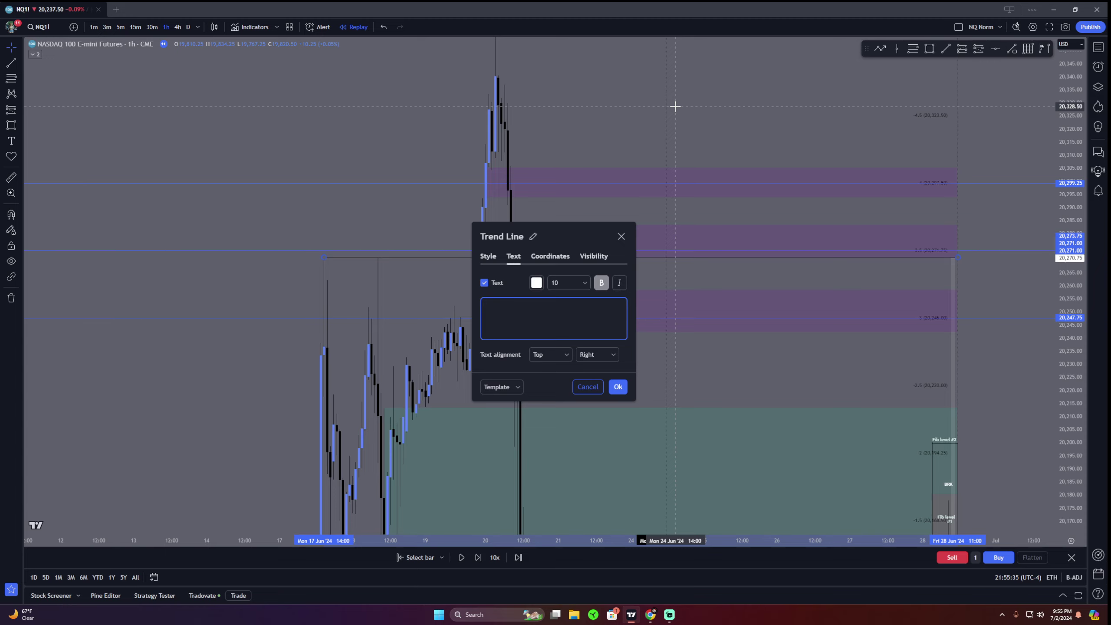
click(501, 386)
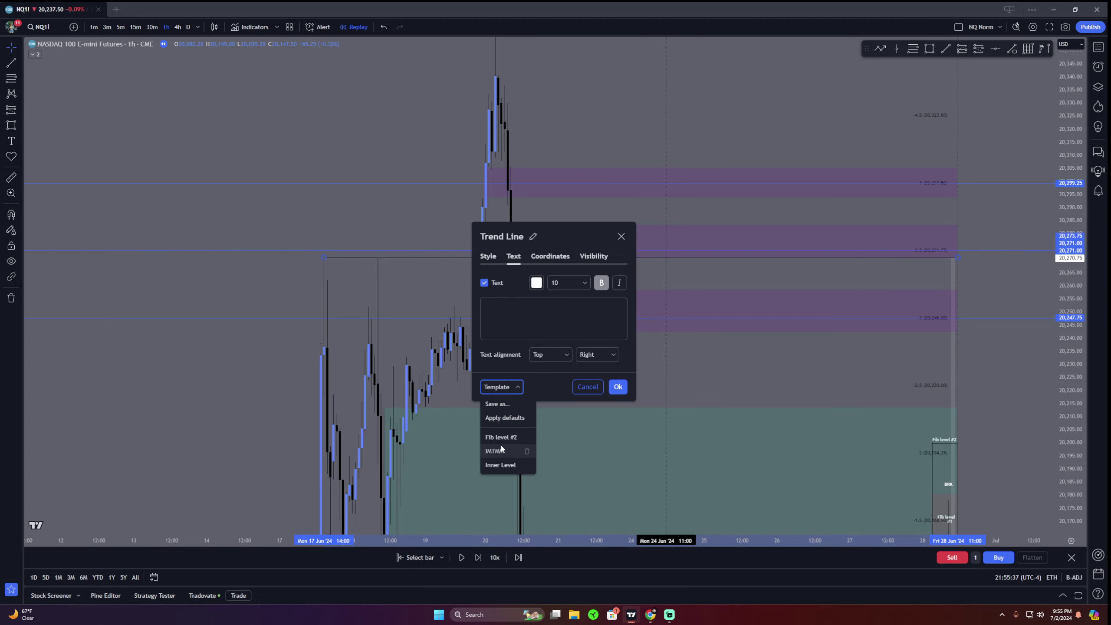
click(500, 465)
click(617, 386)
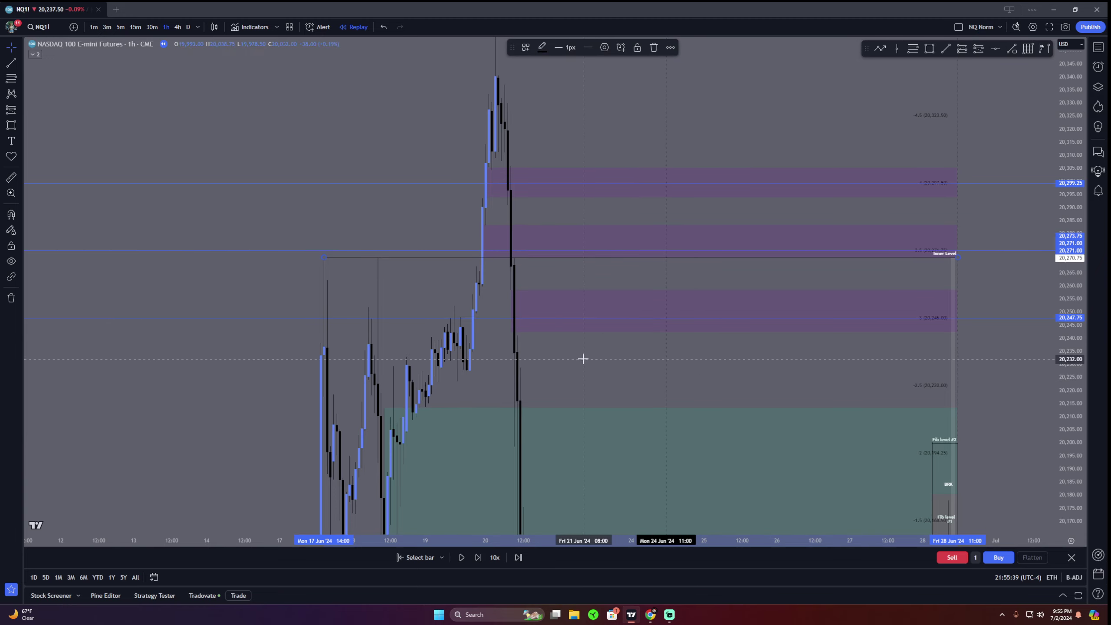
click(663, 371)
drag(610, 366, 580, 373)
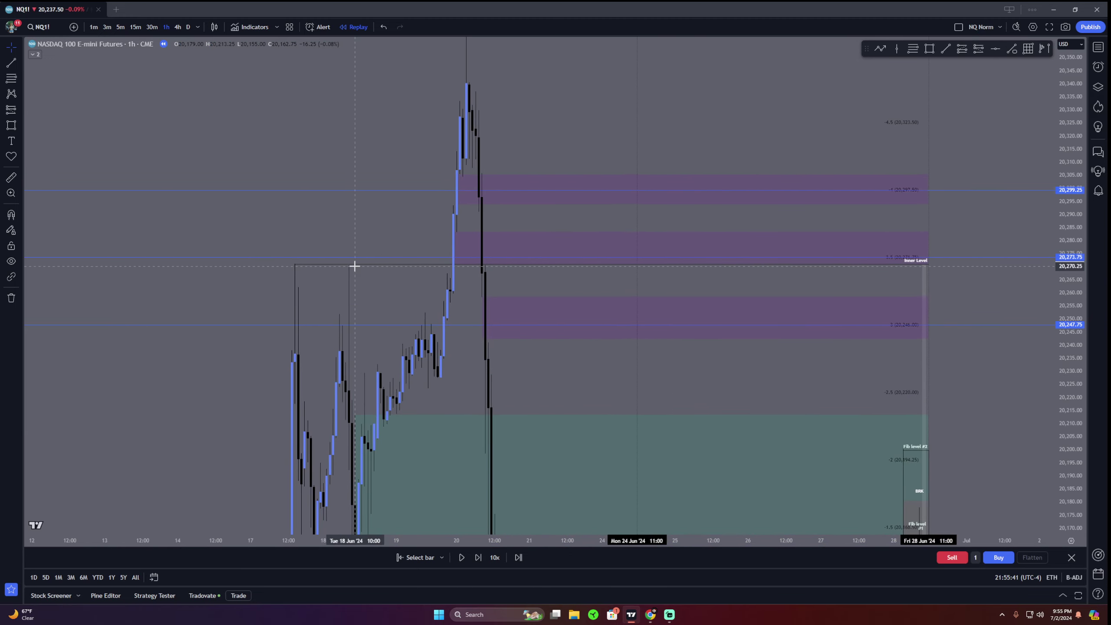
drag(369, 260, 364, 296)
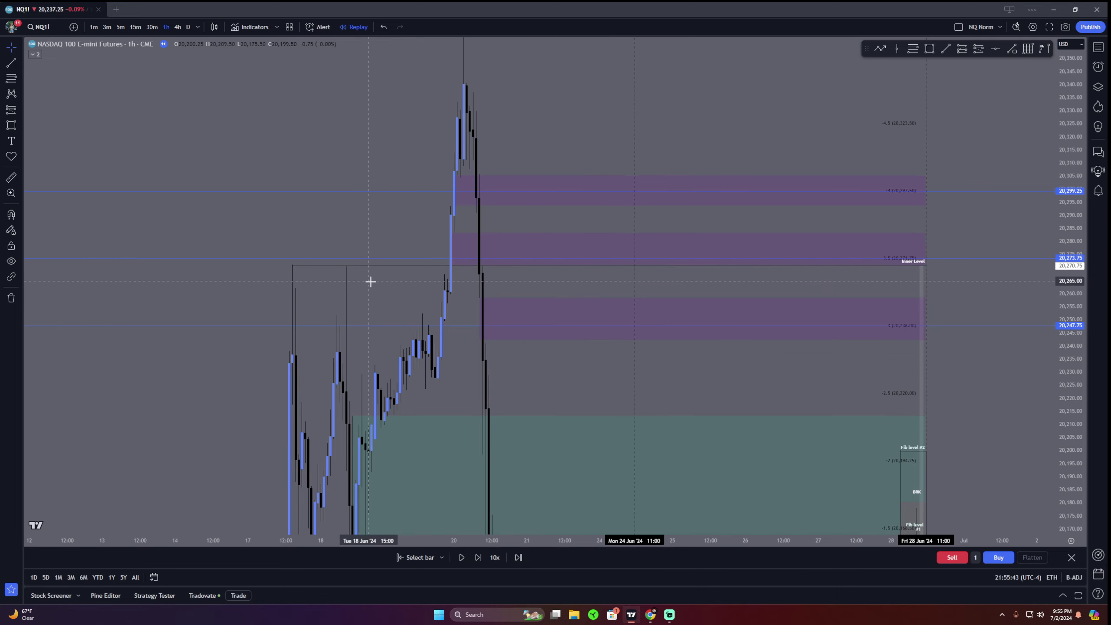
drag(389, 278, 376, 269)
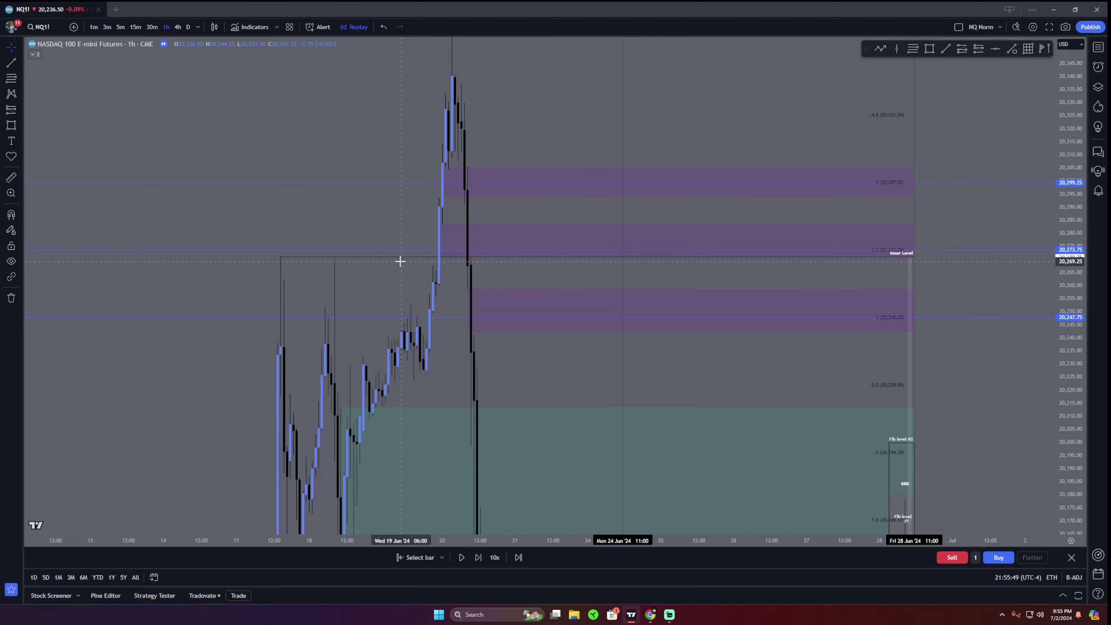
drag(377, 238, 312, 185)
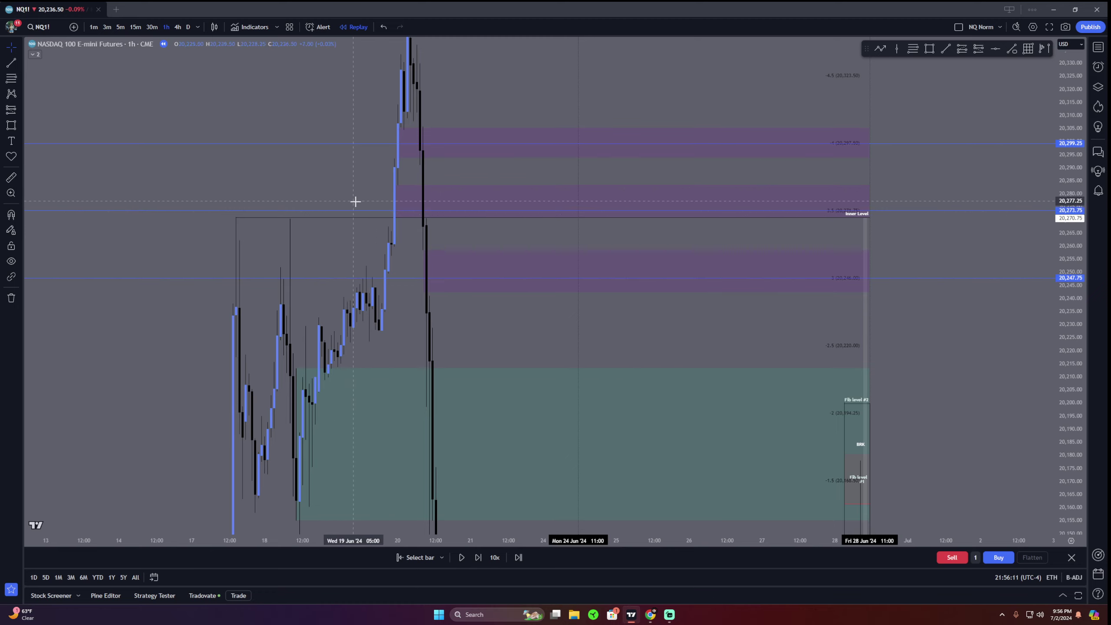
drag(359, 189, 361, 197)
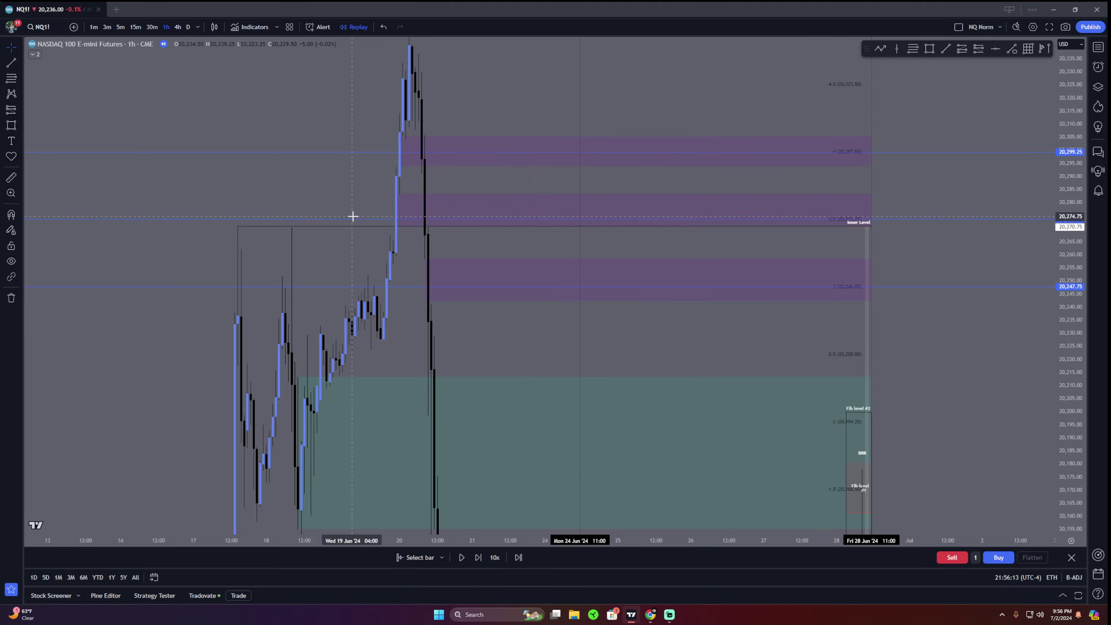
drag(359, 189, 353, 208)
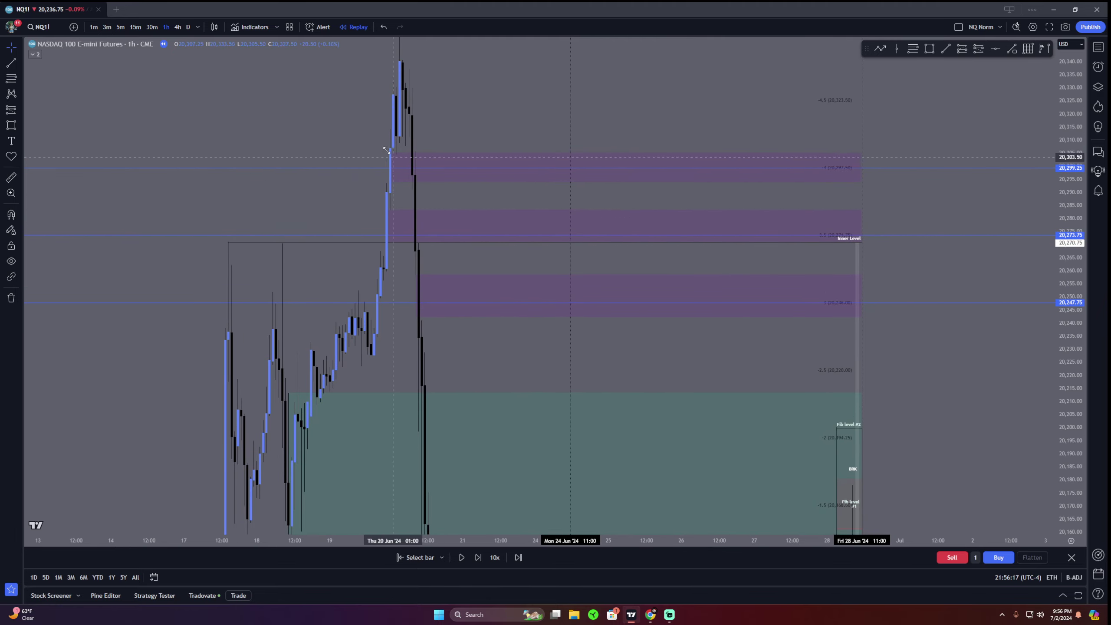
Switch the chart to the 4h timeframe and delete the 20,299.25 horizontal line and the rectangle around the -4 level
click(178, 27)
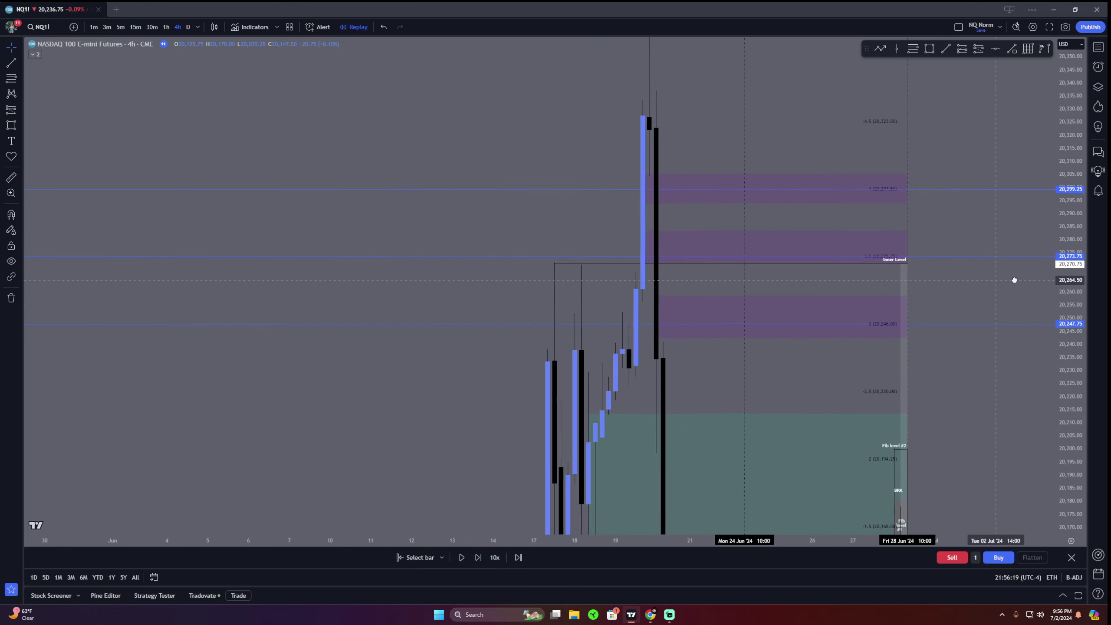
scroll(1014, 279, up, 3)
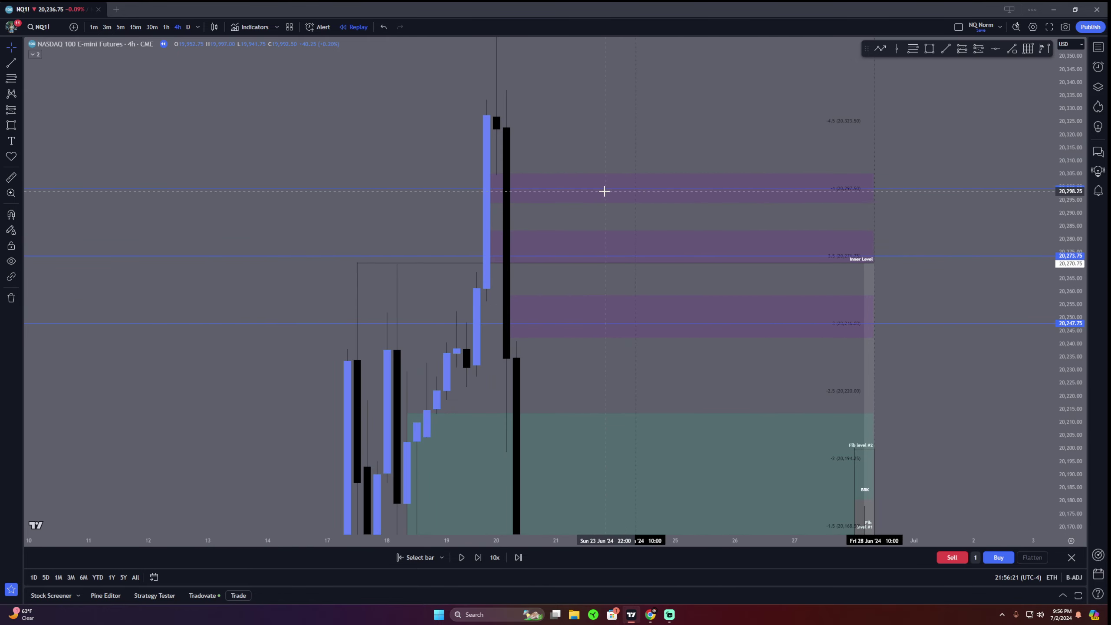
click(521, 189)
key(Delete)
click(526, 173)
key(Delete)
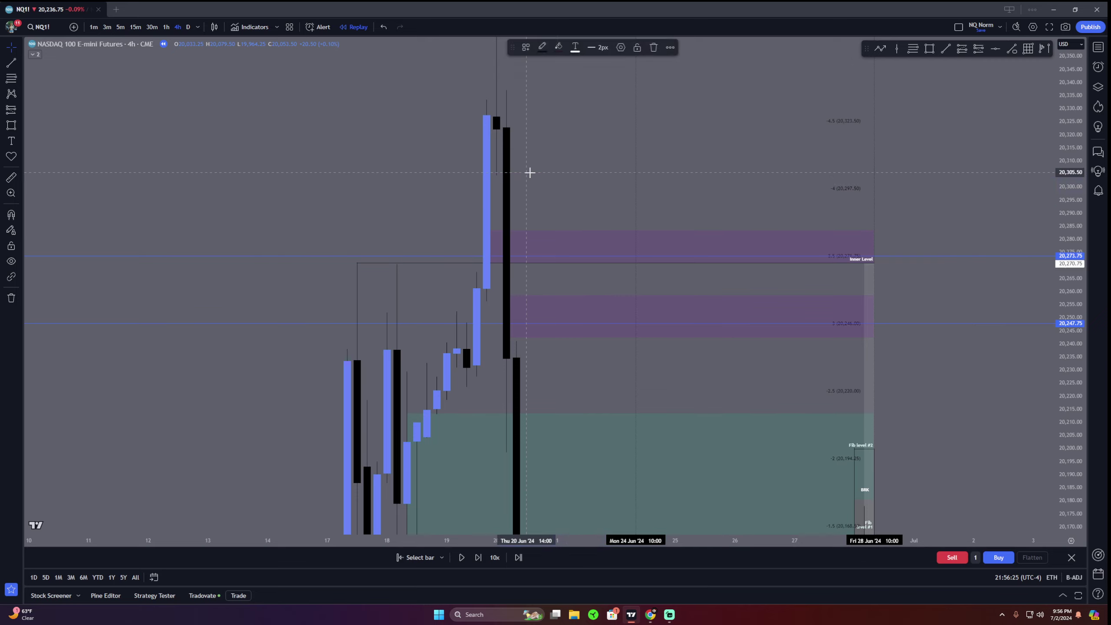
drag(603, 186, 610, 151)
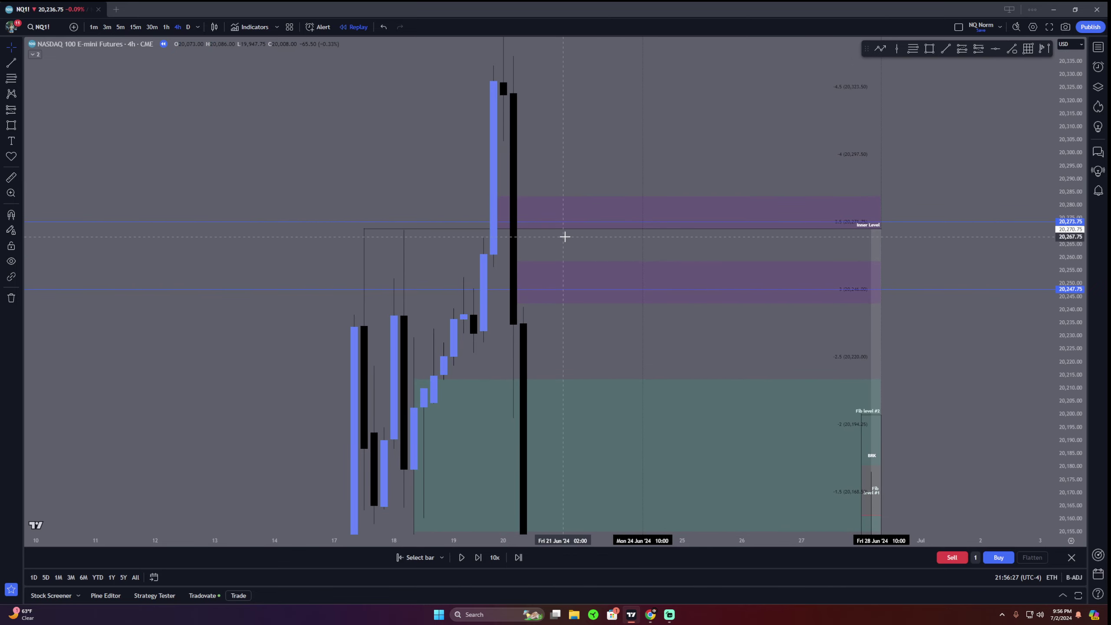
click(945, 48)
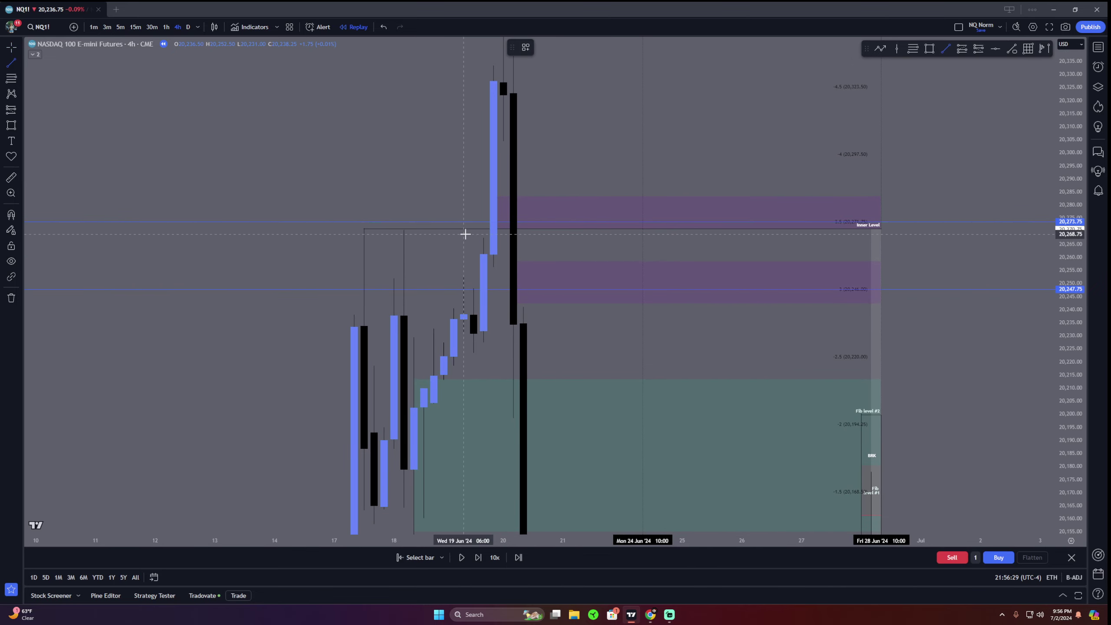
click(479, 237)
click(890, 237)
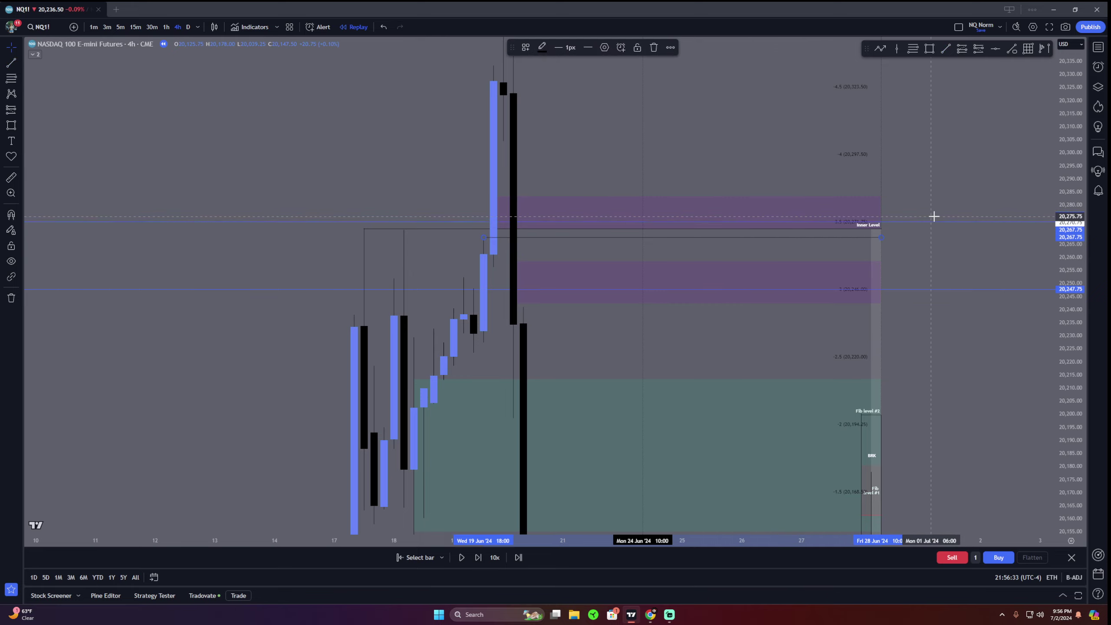
key(Delete)
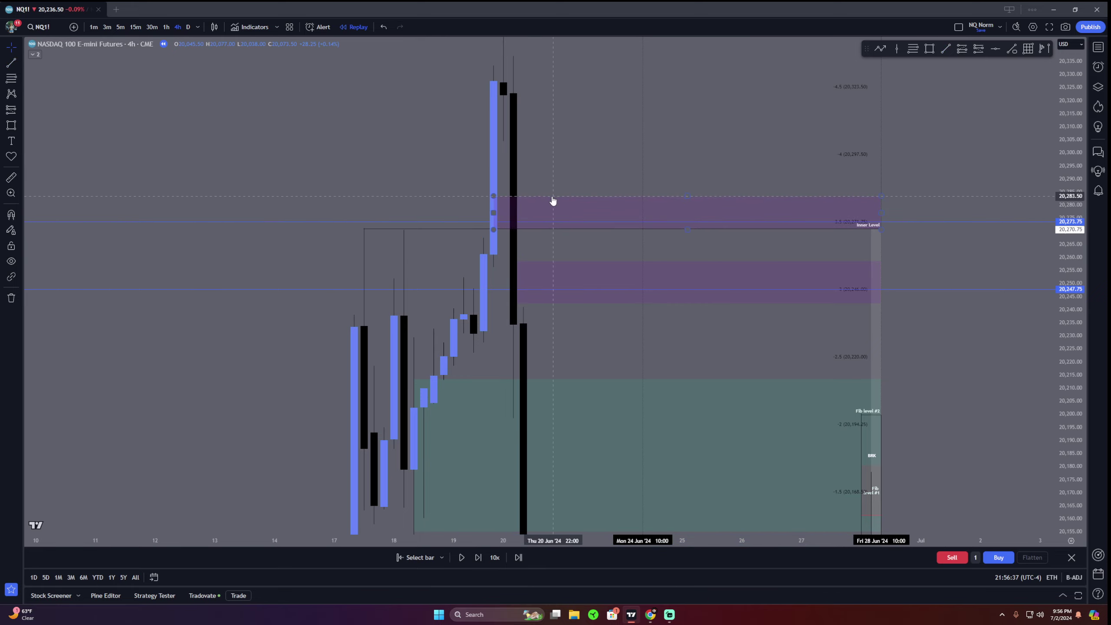
Delete the rectangle at the -3.5 level and draw a horizontal trend line from the 19 June 06:00 candle's high to the 28 June vertical line
drag(683, 197, 687, 139)
key(Delete)
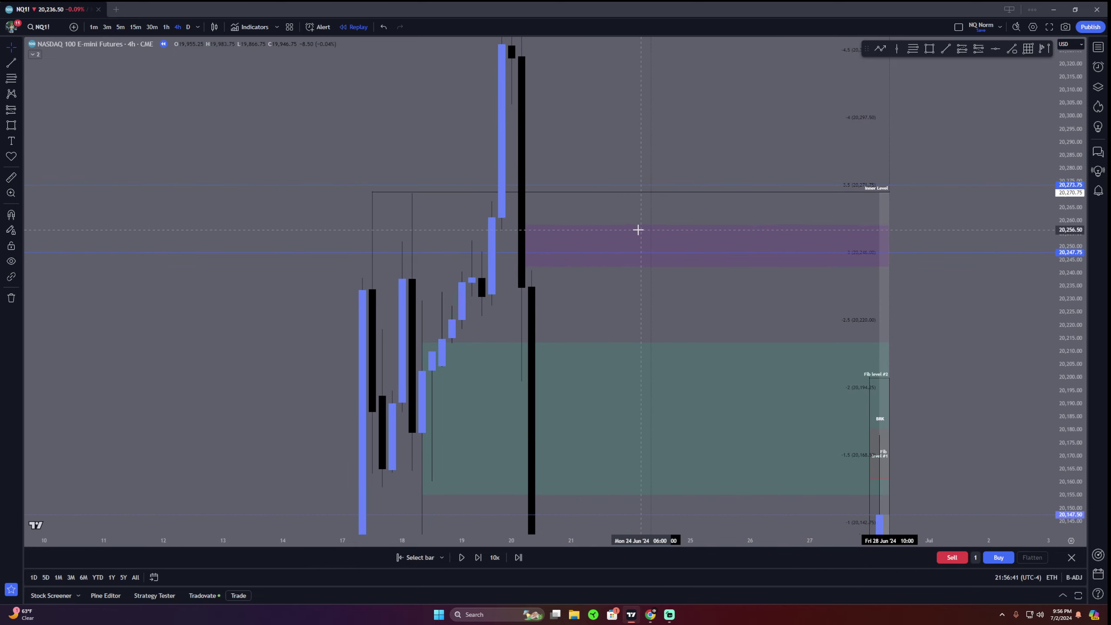
click(945, 48)
click(467, 240)
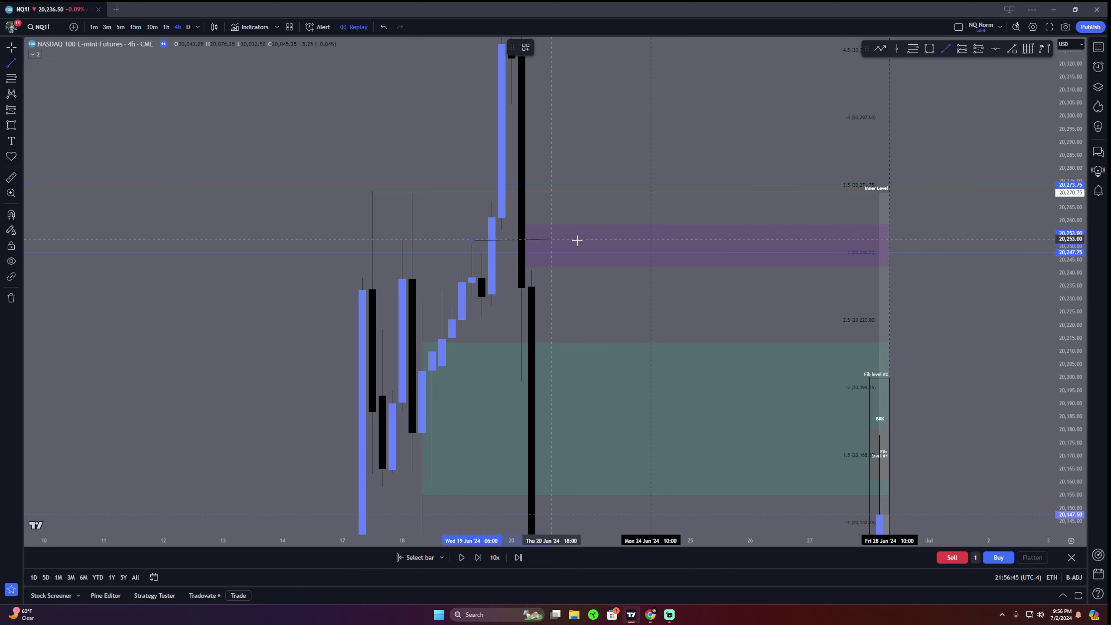
click(888, 241)
click(945, 48)
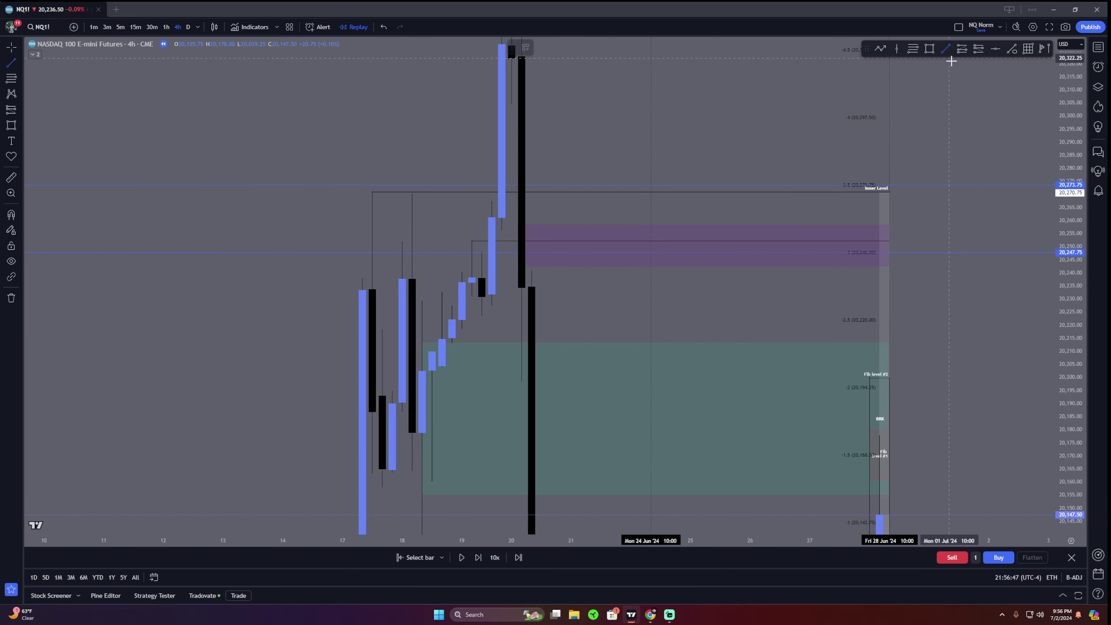
click(536, 271)
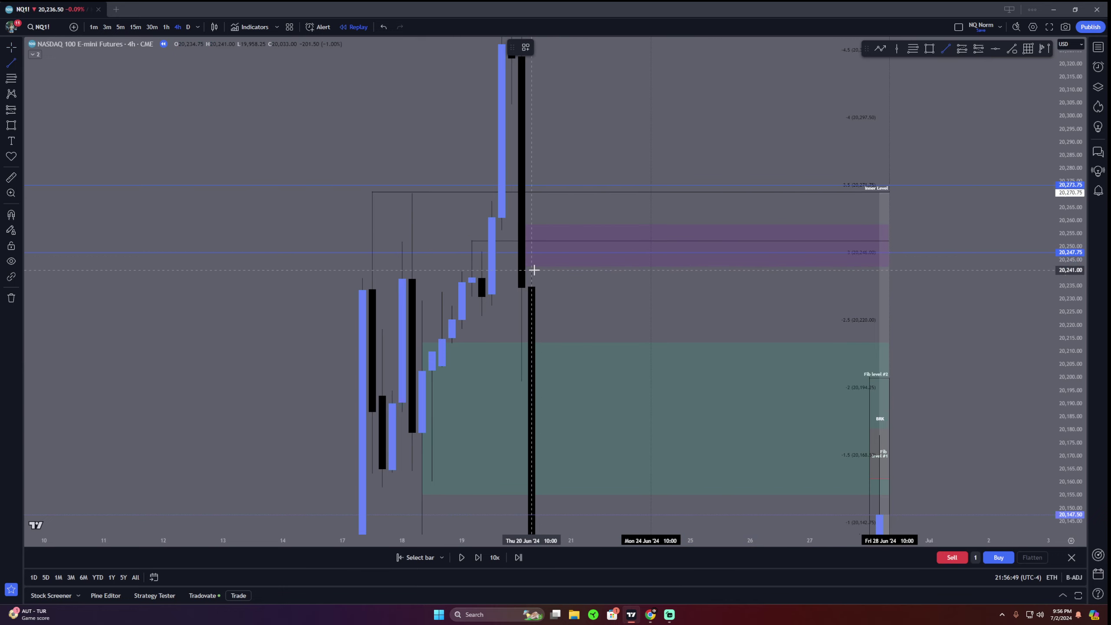
key(Escape)
Draw a horizontal trend line at 20,248.25 from the 19 June 10:00 candle's high to the 28 June vertical line
click(945, 48)
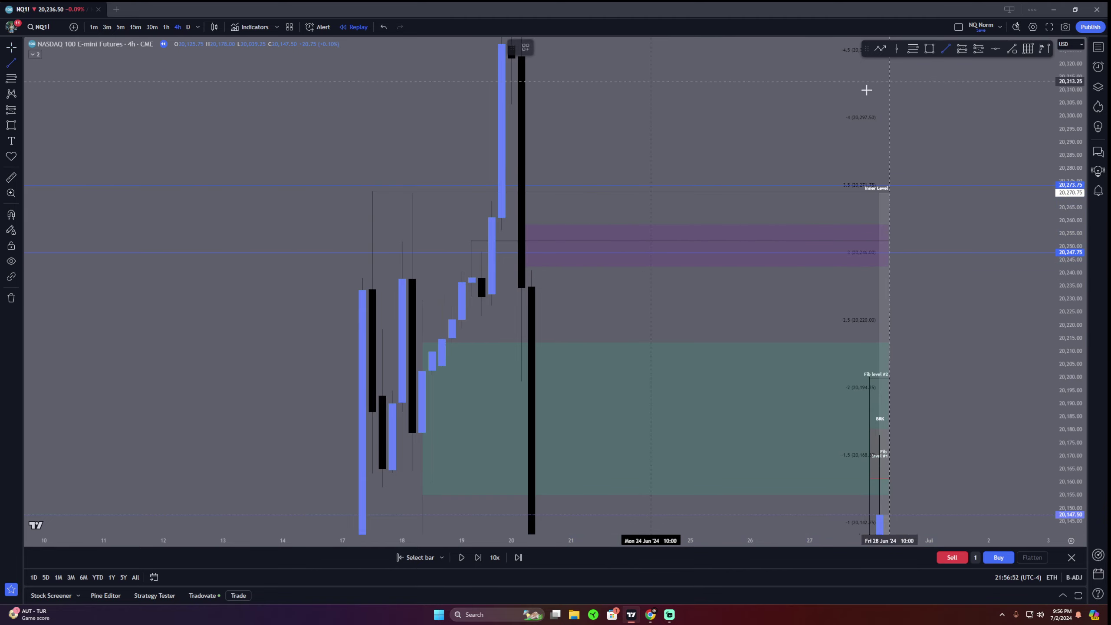
click(481, 251)
click(889, 252)
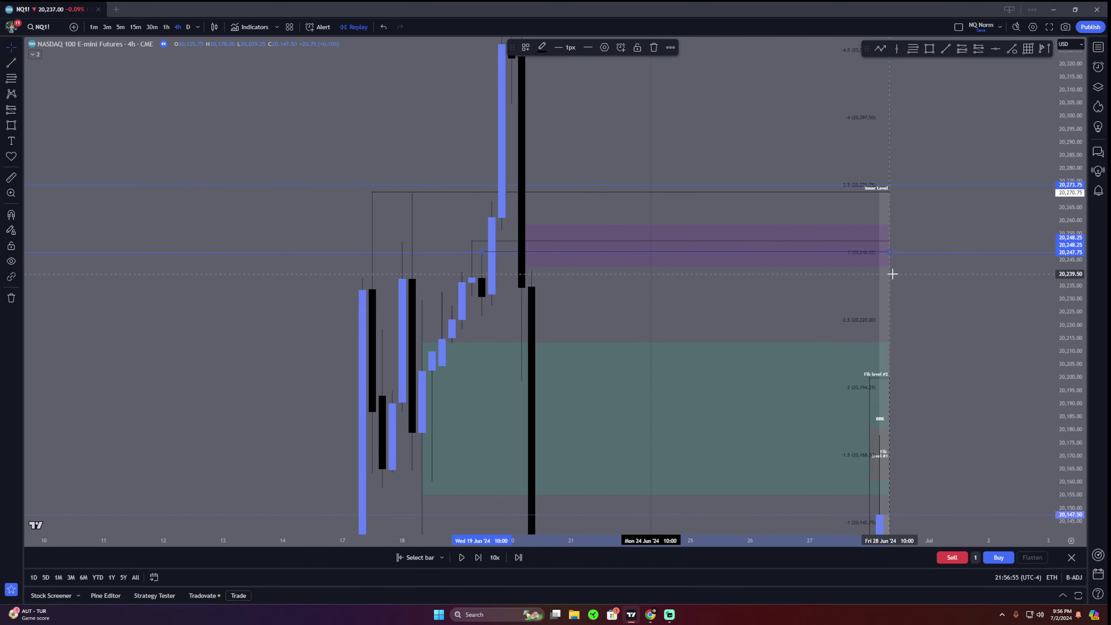
Switch the chart to the 3m timeframe and lower the long position's target to the -3 Fib level at 20,246.00
click(106, 30)
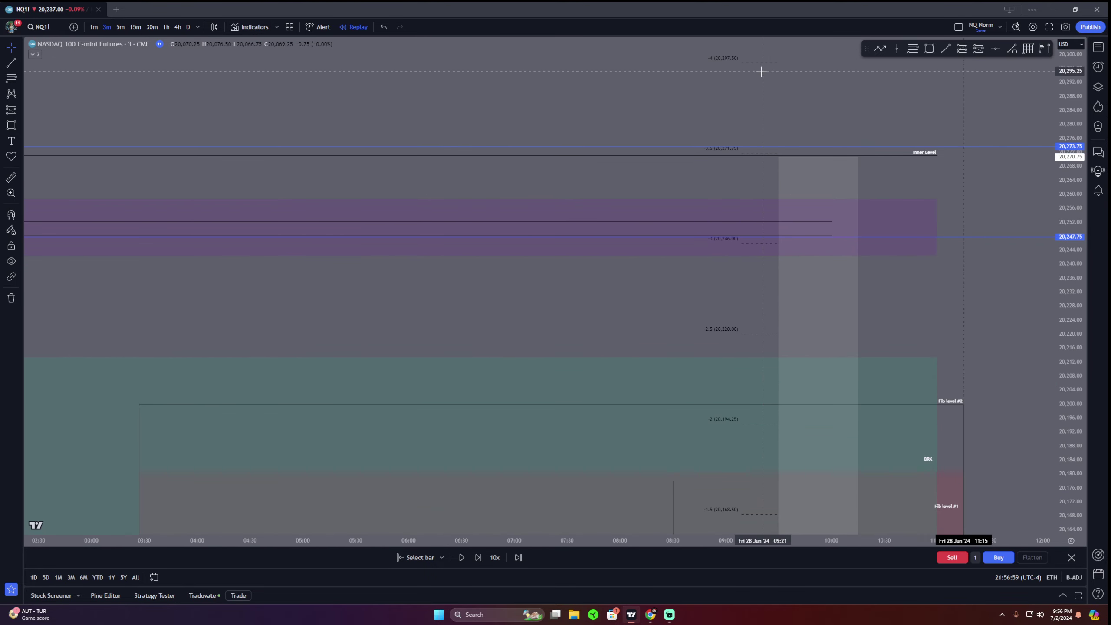
drag(761, 72, 752, 83)
scroll(749, 211, down, 3)
drag(771, 196, 752, 208)
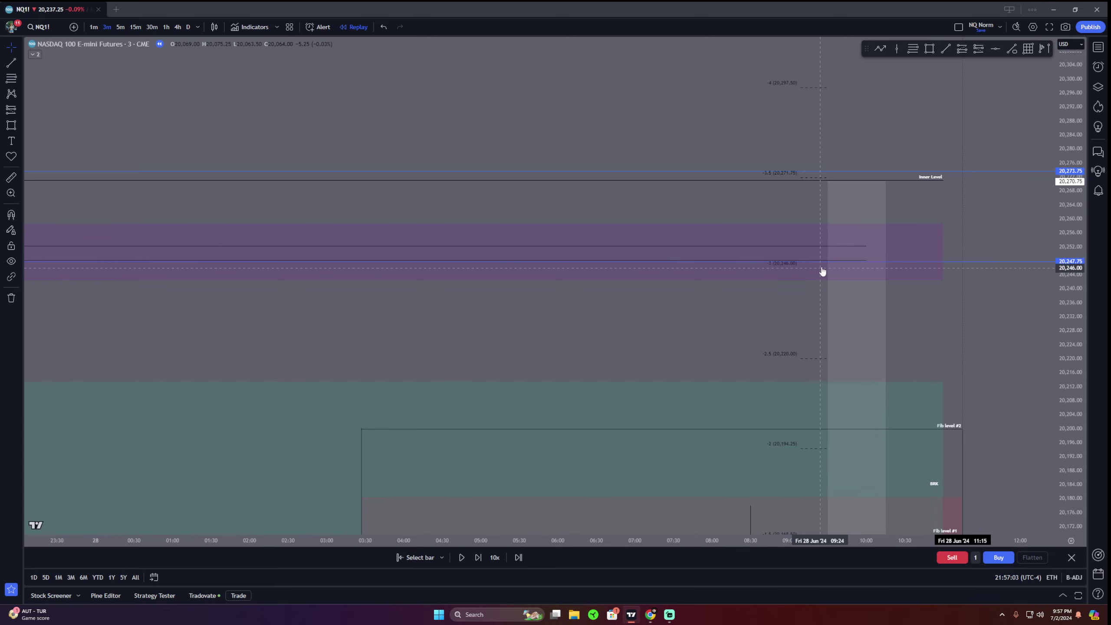
click(828, 183)
drag(827, 183, 827, 267)
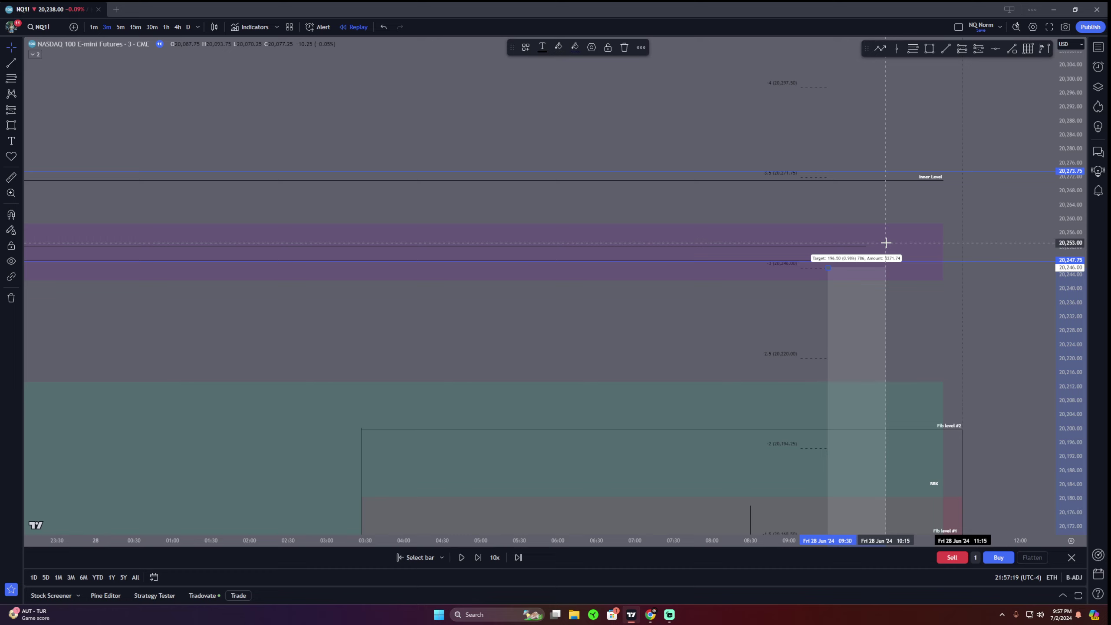
Check the recording in the Streamlabs Desktop window and return to the TradingView chart
drag(944, 319, 914, 268)
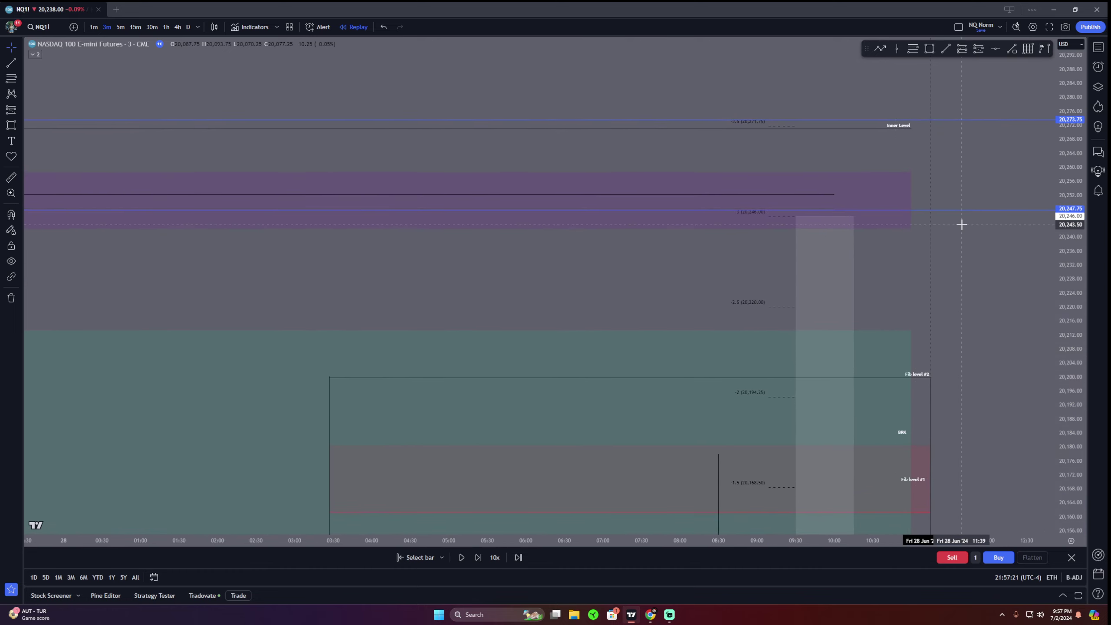
drag(970, 220, 982, 193)
drag(1072, 172, 1066, 305)
drag(941, 259, 936, 198)
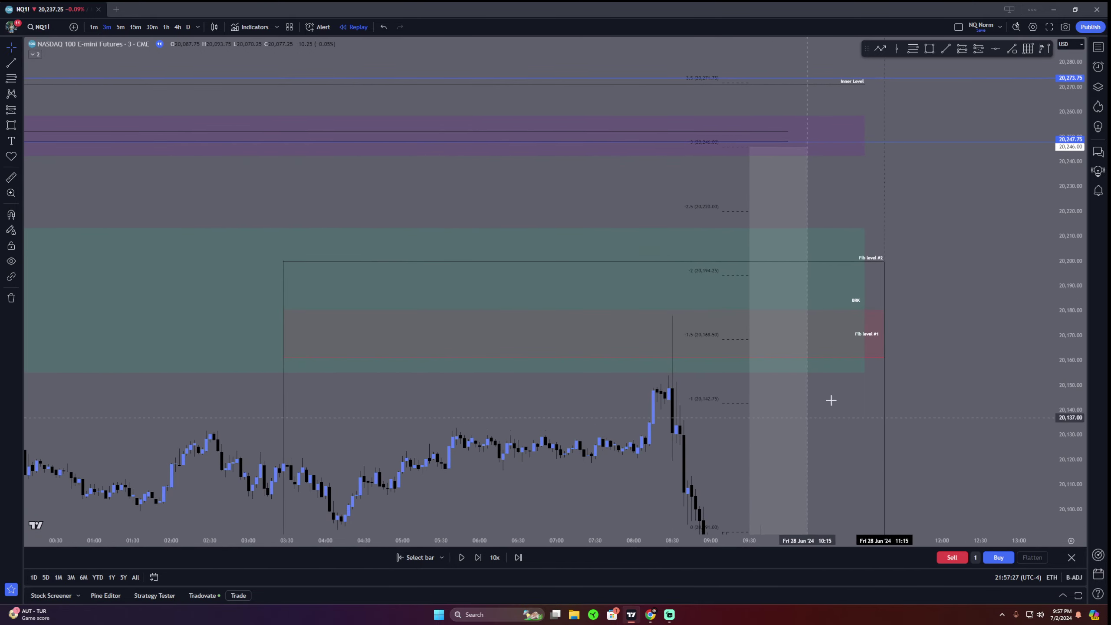
click(669, 615)
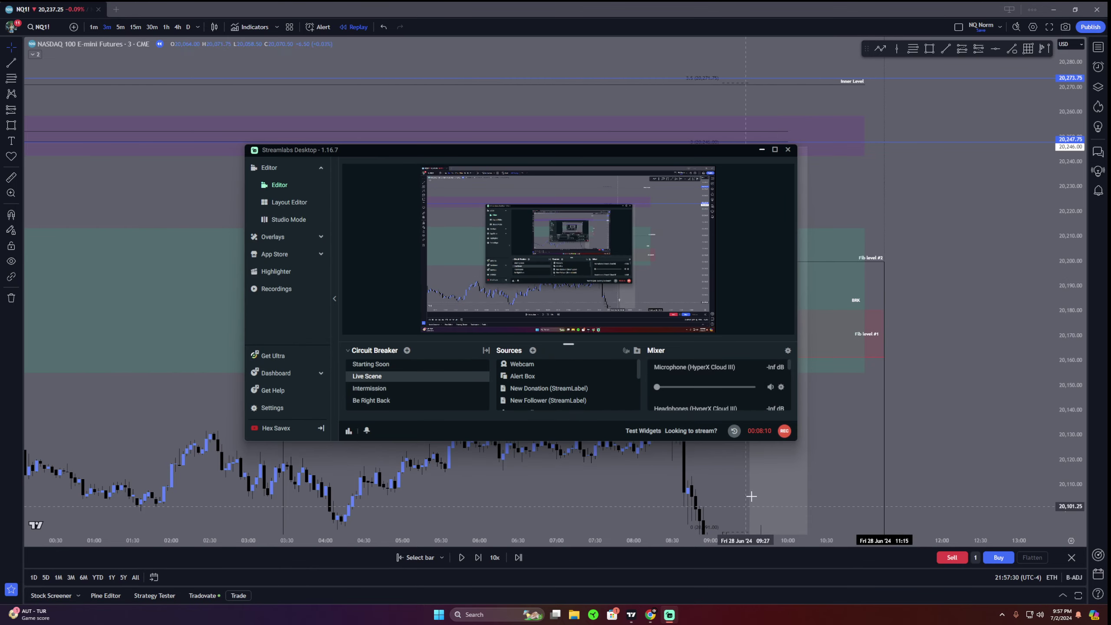
click(761, 151)
Play the bar replay in two stretches, pausing just before 10:00 and again at about 10:30 on 28 June
scroll(930, 205, down, 3)
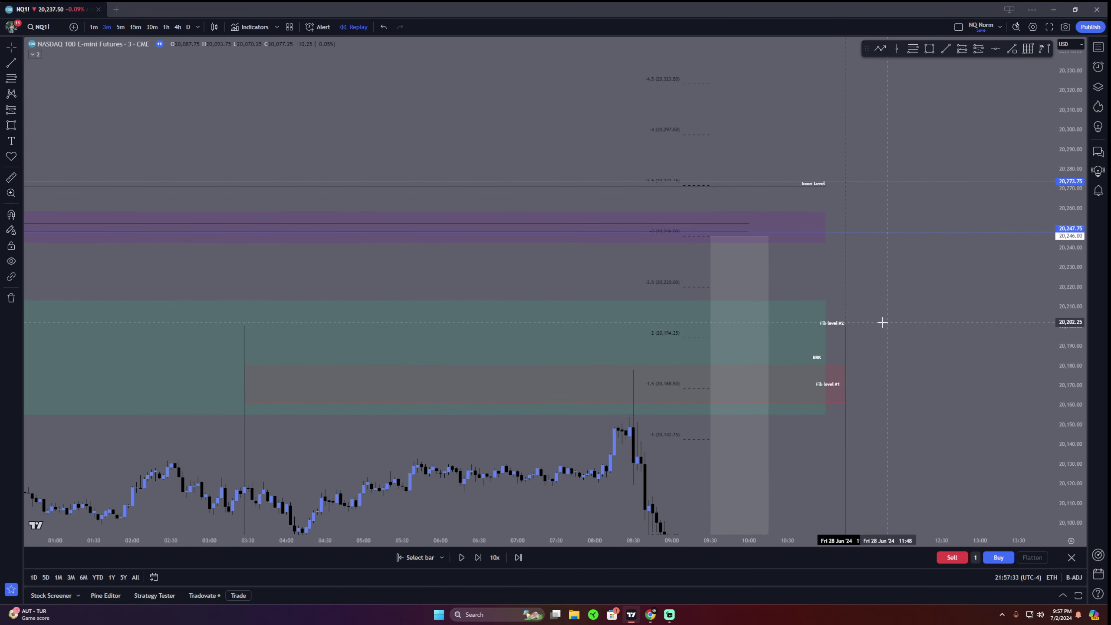
drag(926, 315, 920, 245)
drag(1072, 217, 1003, 307)
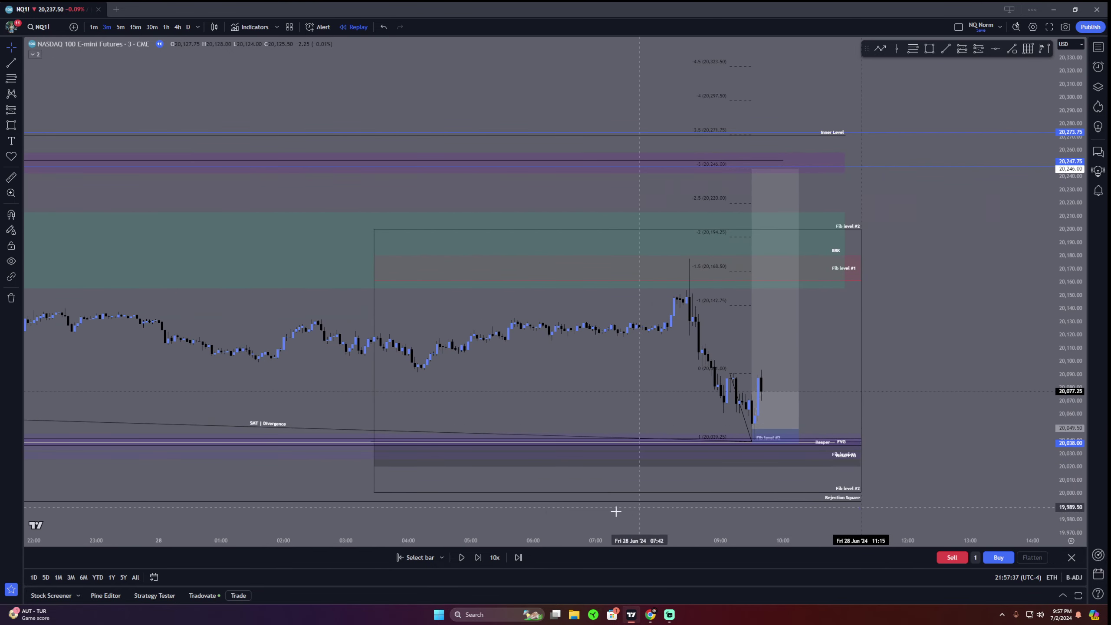
click(464, 560)
click(463, 559)
drag(878, 249, 876, 319)
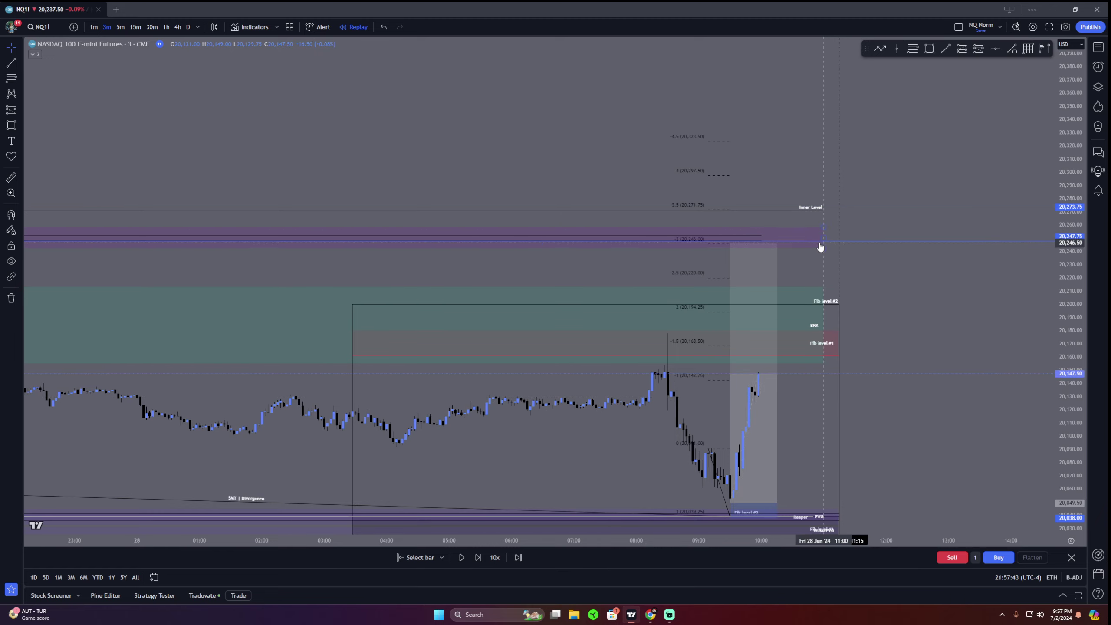
drag(871, 393, 844, 382)
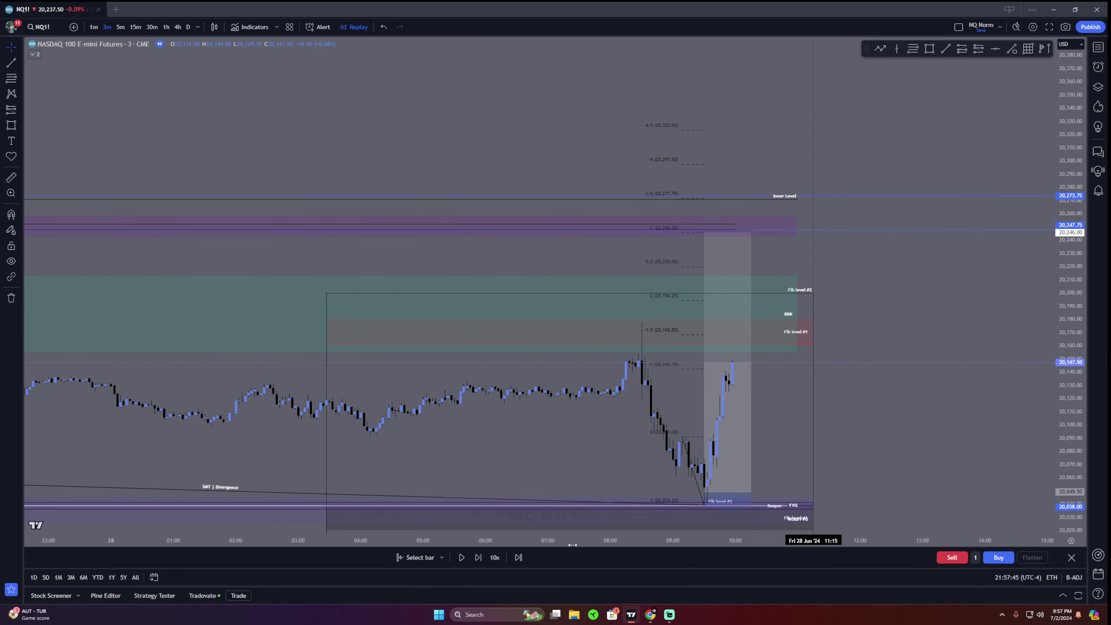
click(460, 557)
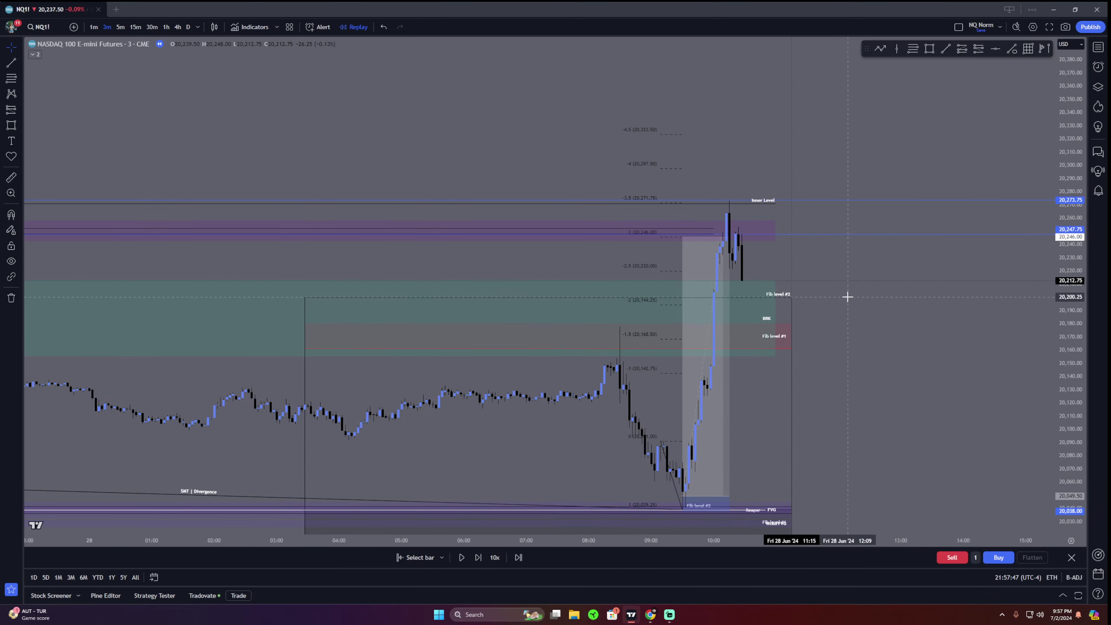
Raise the long position's target to the -3.5 Fib level at 20,271.75 and play the replay on to about 11:30
drag(694, 237, 695, 203)
click(887, 222)
drag(932, 297, 999, 256)
drag(1070, 252, 1069, 417)
click(462, 557)
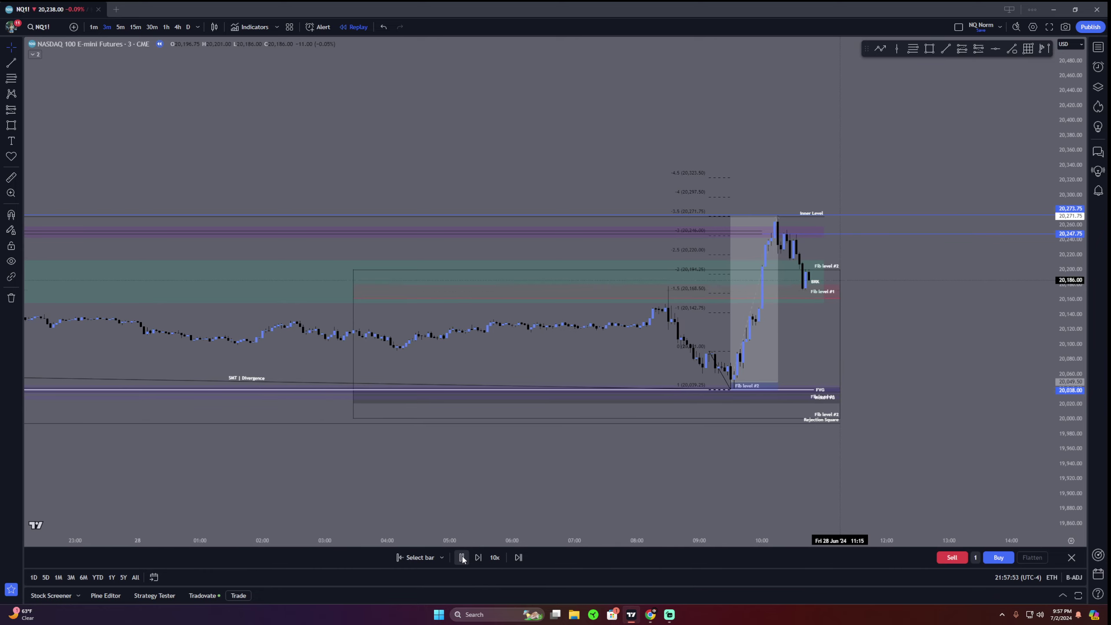
click(462, 559)
scroll(744, 438, down, 3)
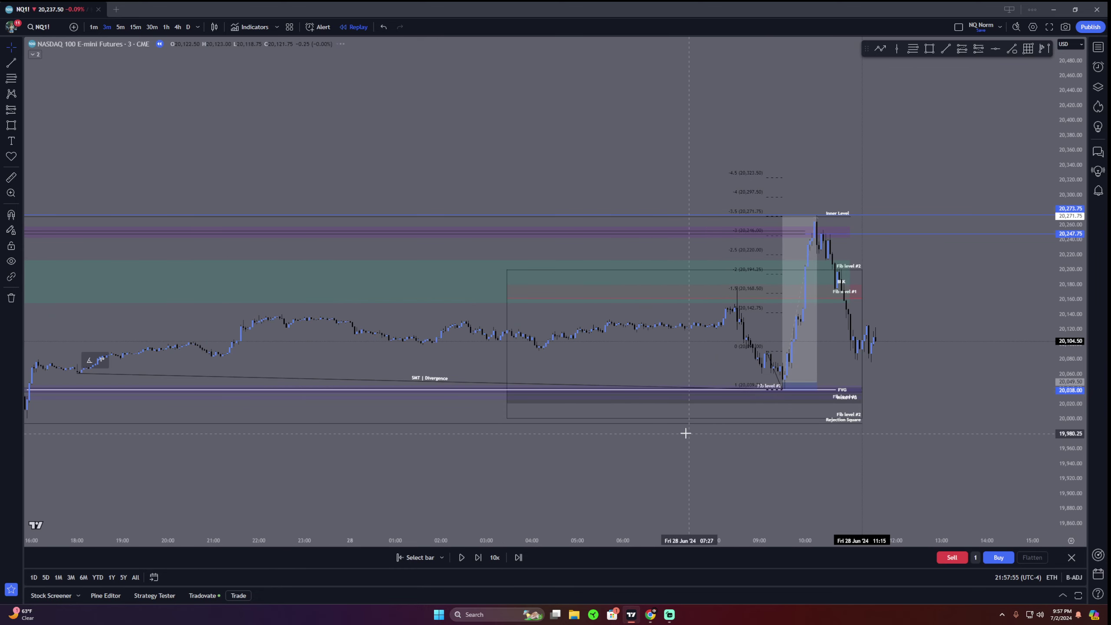
scroll(905, 416, up, 2)
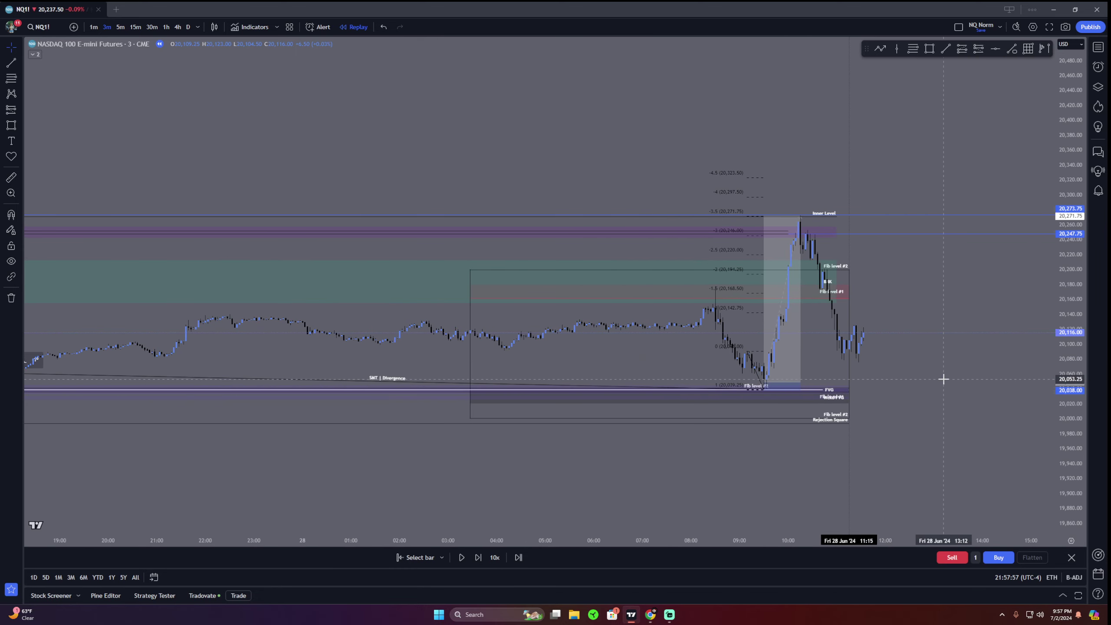
scroll(945, 357, up, 4)
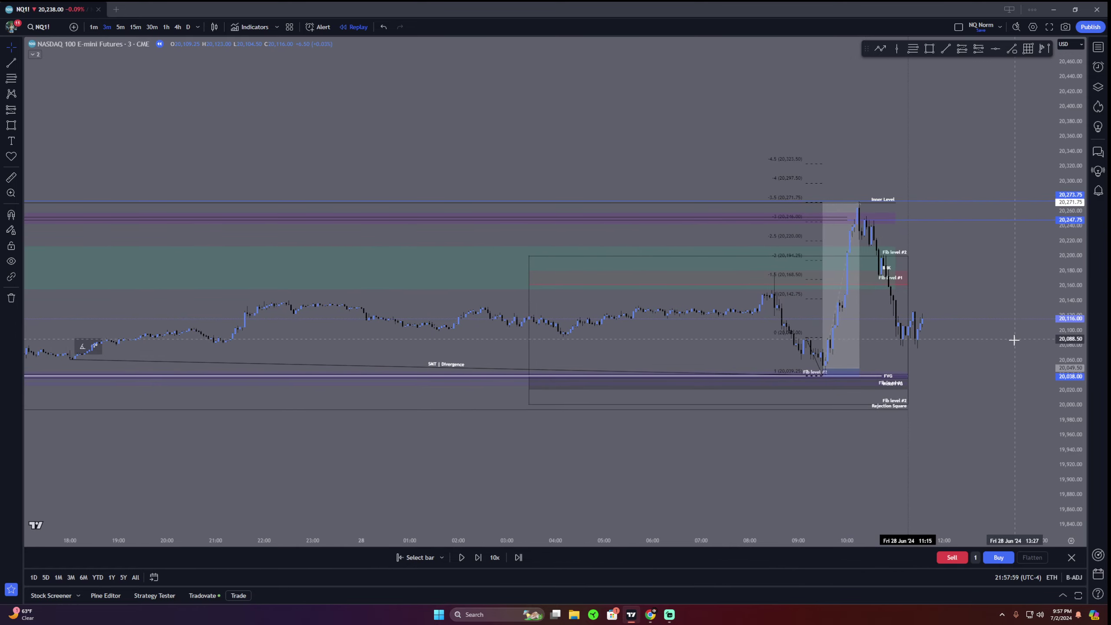
scroll(982, 368, down, 3)
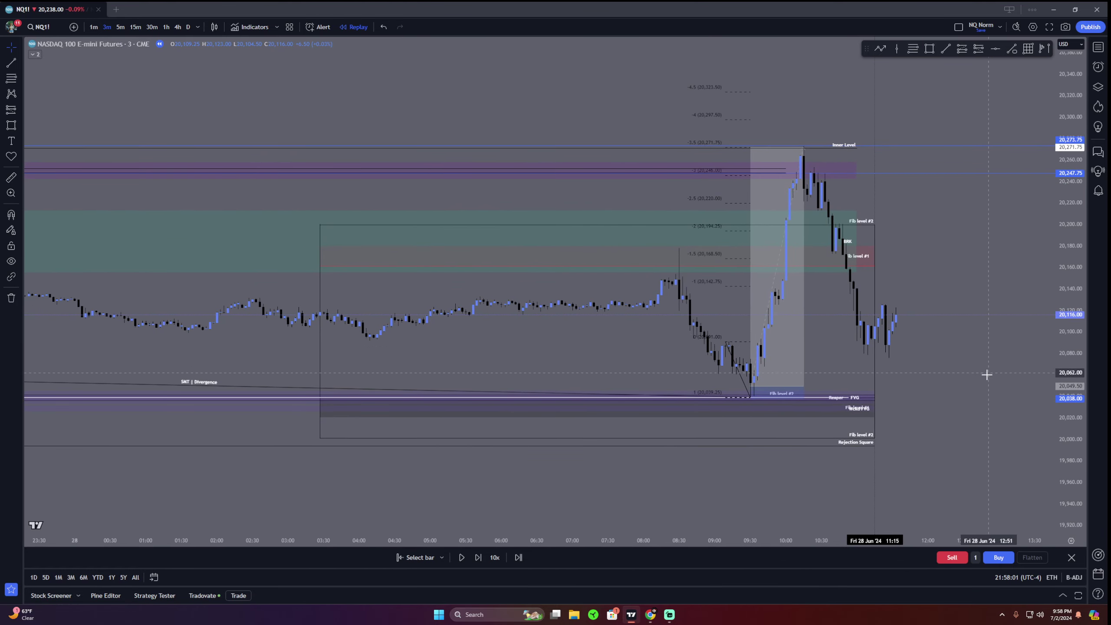
Draw a zigzag path above the price that steps down and reverses upward, then raise its first reversal peak level with the last lower high
drag(992, 367, 856, 514)
drag(846, 118, 753, 438)
drag(774, 131, 1049, 245)
drag(831, 153, 958, 273)
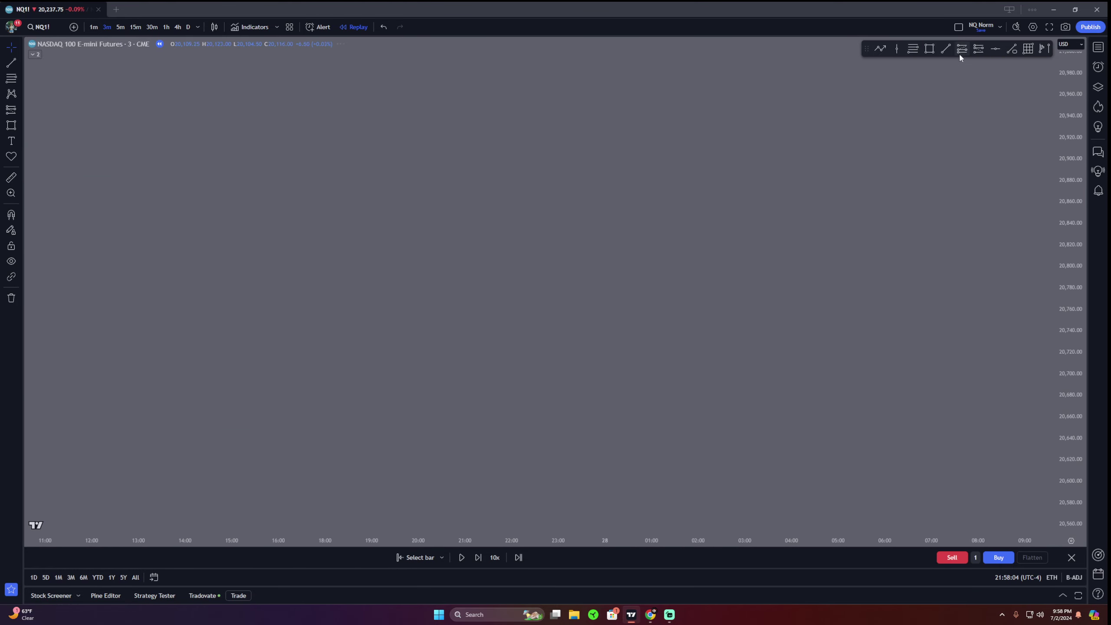
click(879, 49)
click(269, 169)
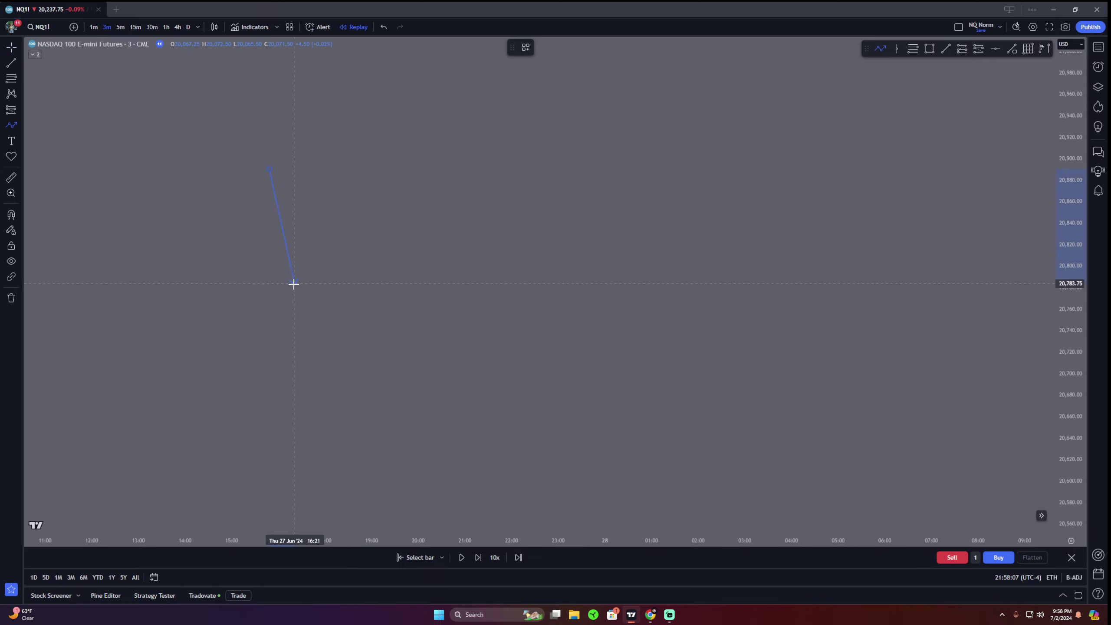
click(299, 301)
click(320, 258)
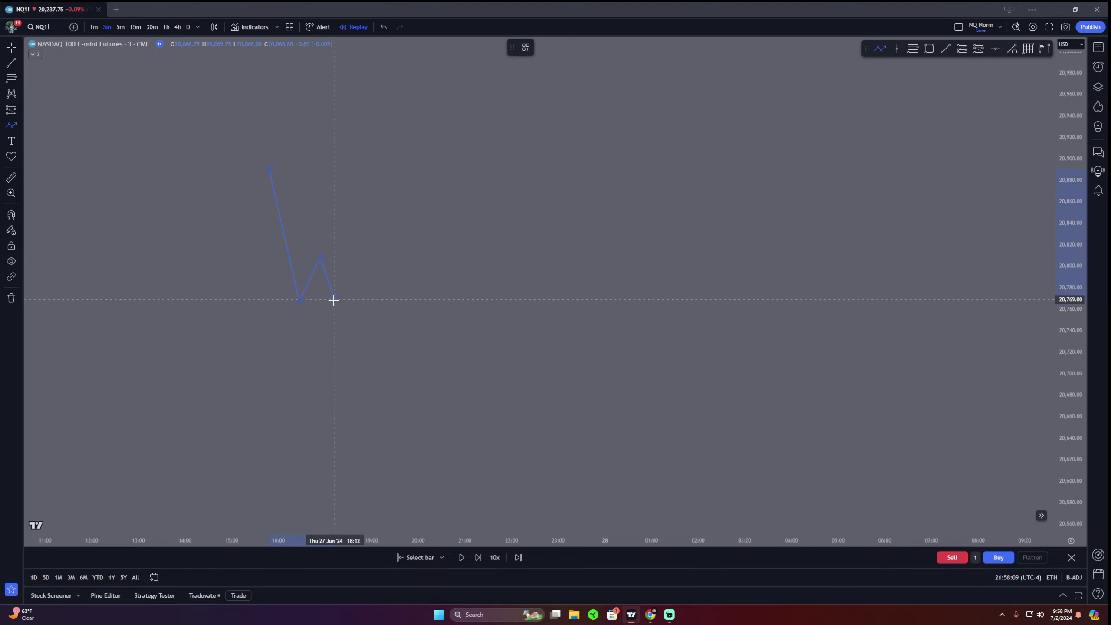
click(337, 322)
click(351, 302)
click(371, 367)
click(404, 345)
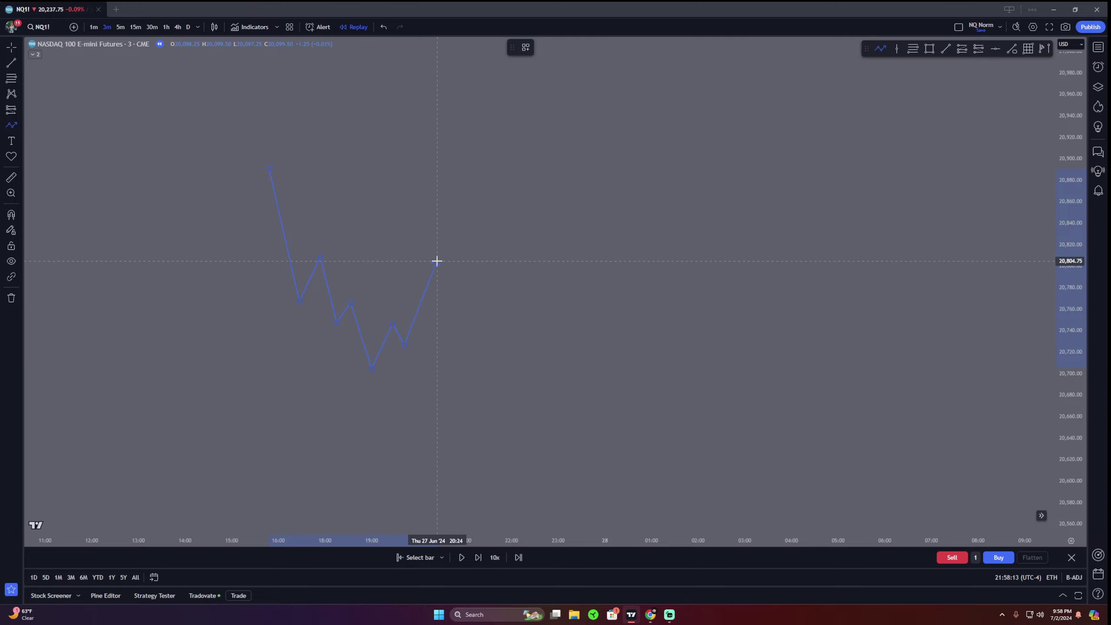
double_click(439, 237)
drag(393, 324, 394, 300)
click(454, 280)
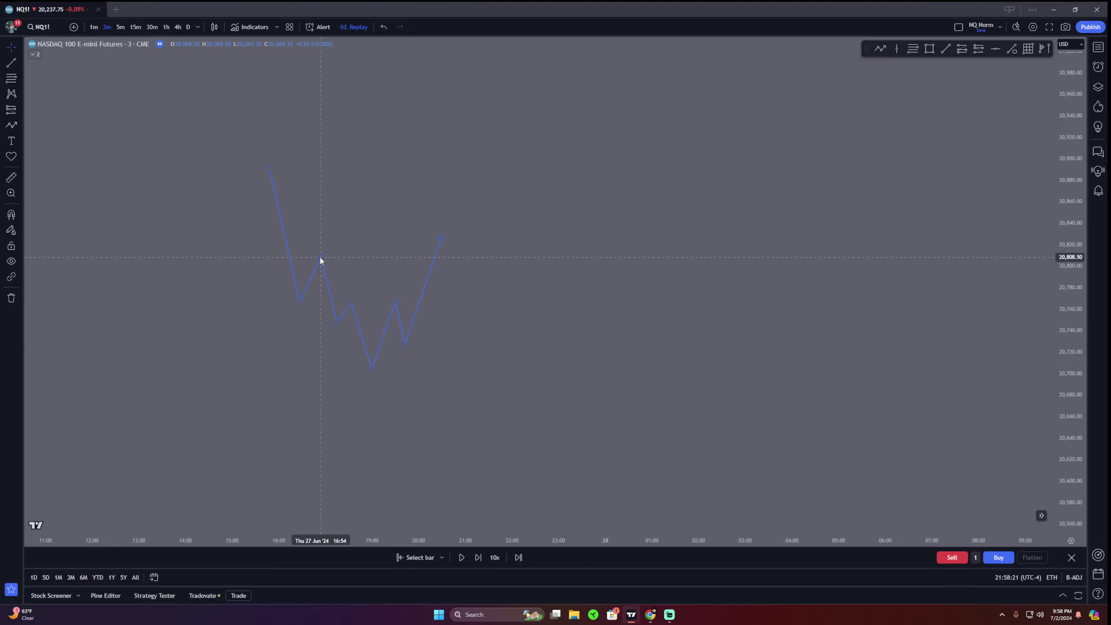
Draw a Fib with the STDV template from the path's first lower high at about 20,810 down to about 20,783
click(525, 47)
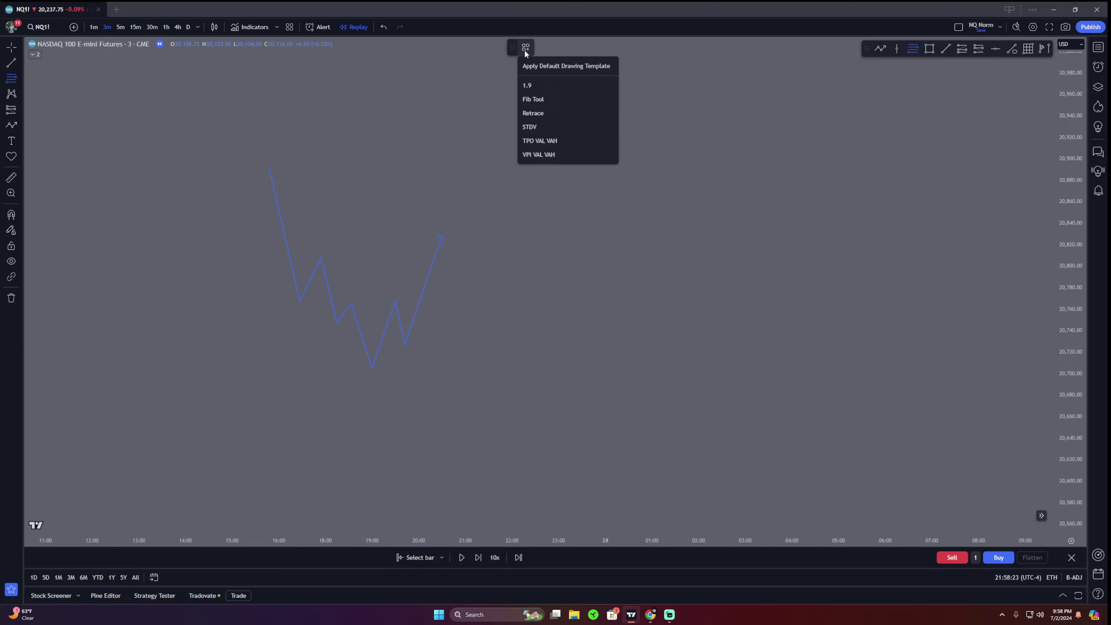
click(542, 126)
click(320, 258)
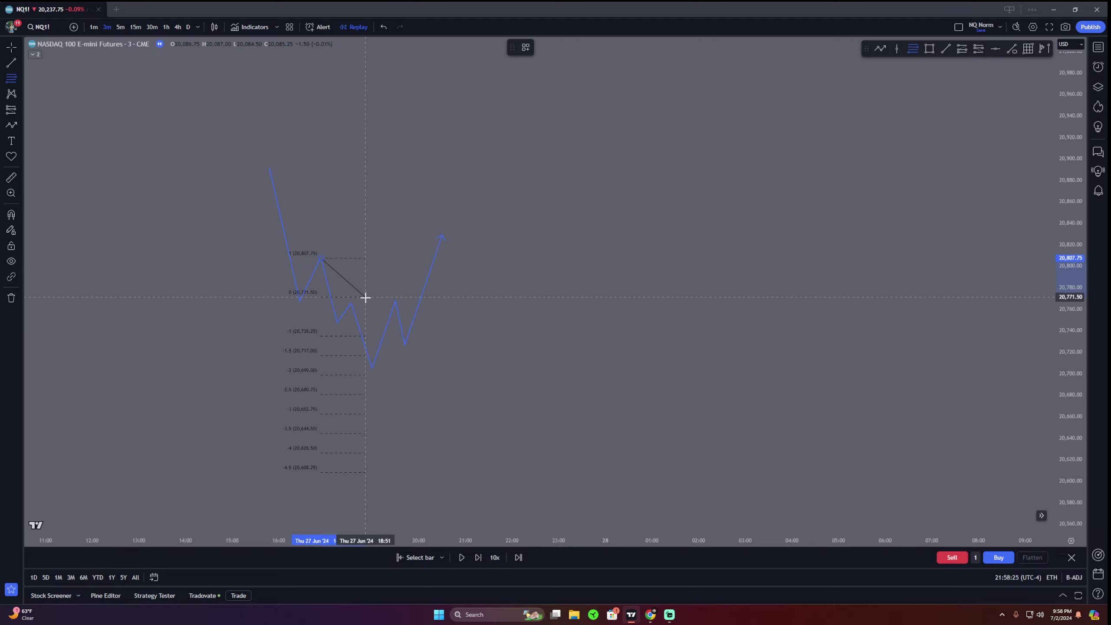
key(Escape)
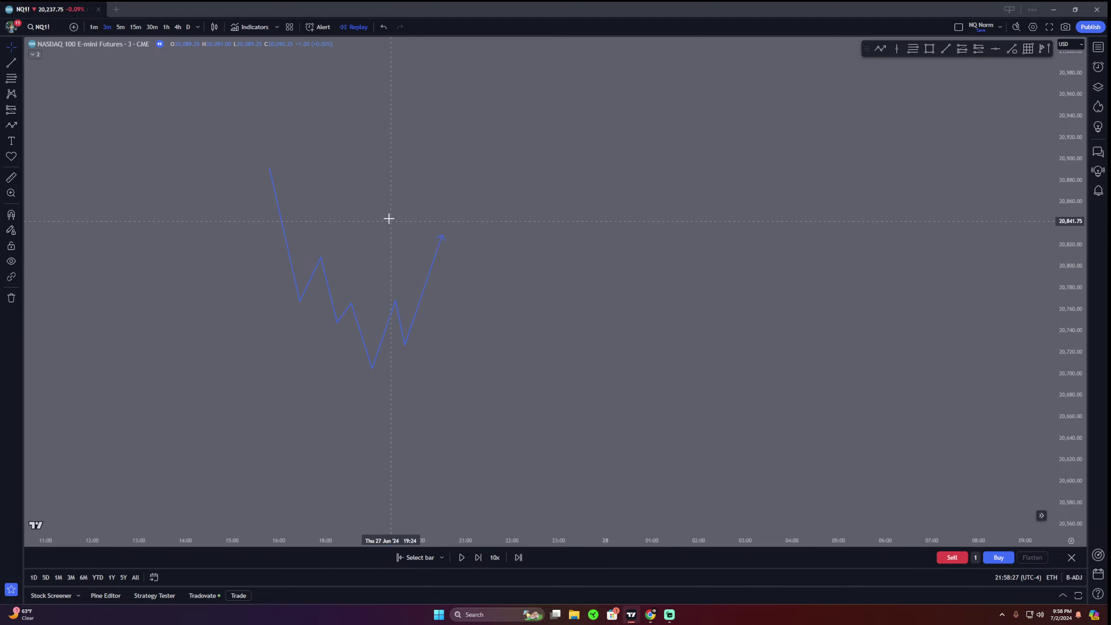
drag(701, 156, 984, 135)
scroll(888, 125, up, 3)
click(912, 49)
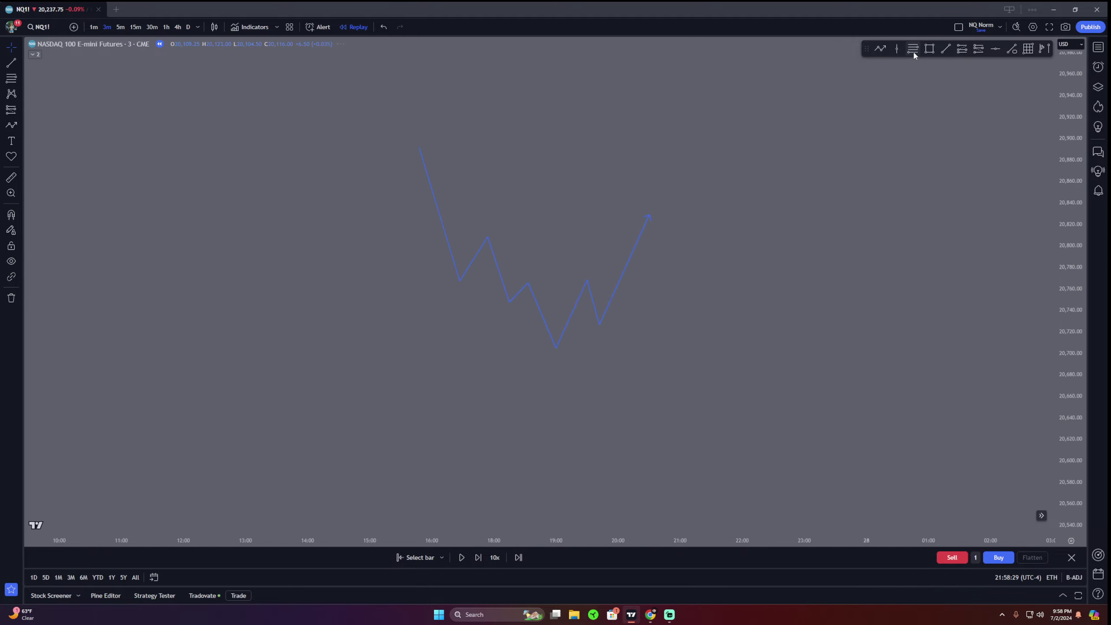
click(486, 235)
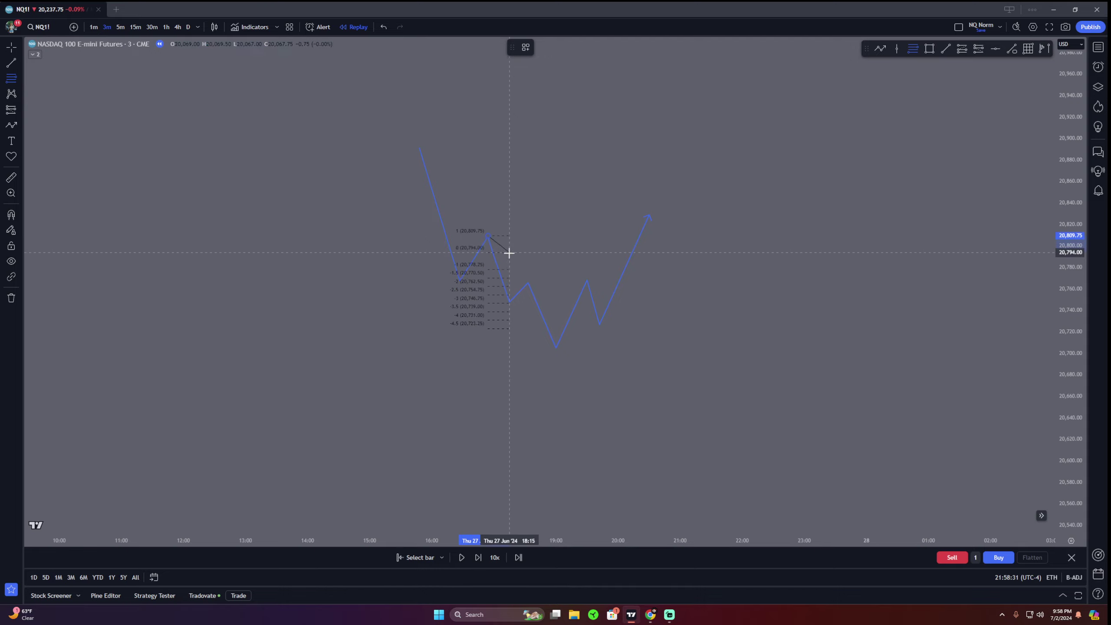
click(530, 264)
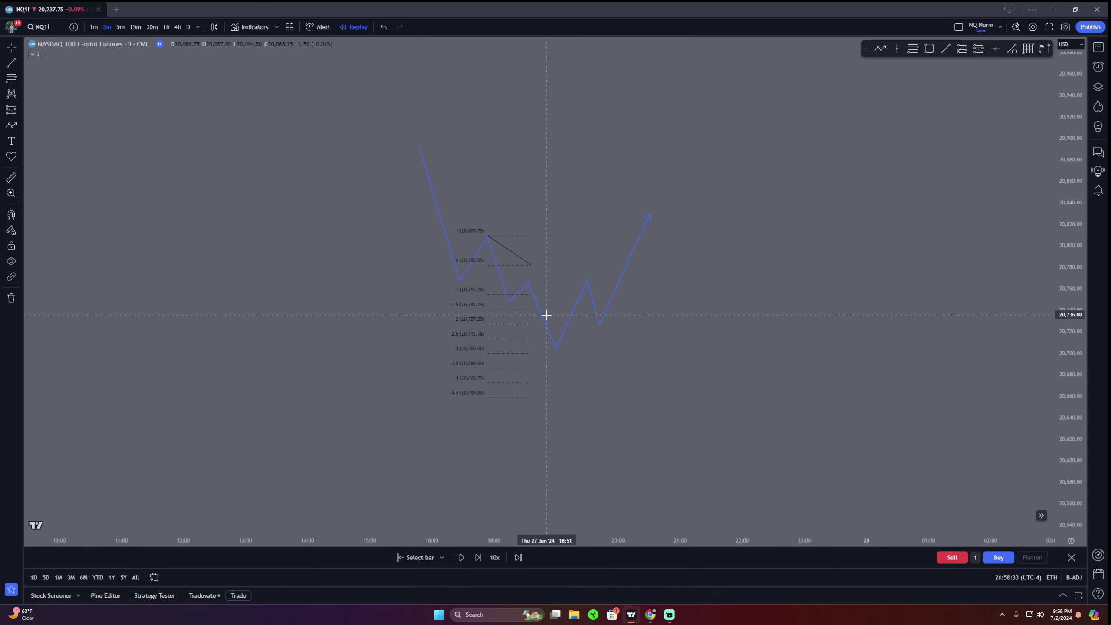
drag(531, 265, 528, 263)
click(546, 259)
Raise the path's first low and move the Fib's 0 anchor onto it at about 20,782
mouse_move(460, 280)
mouse_down()
mouse_move(487, 265)
mouse_move(442, 262)
mouse_up()
click(588, 221)
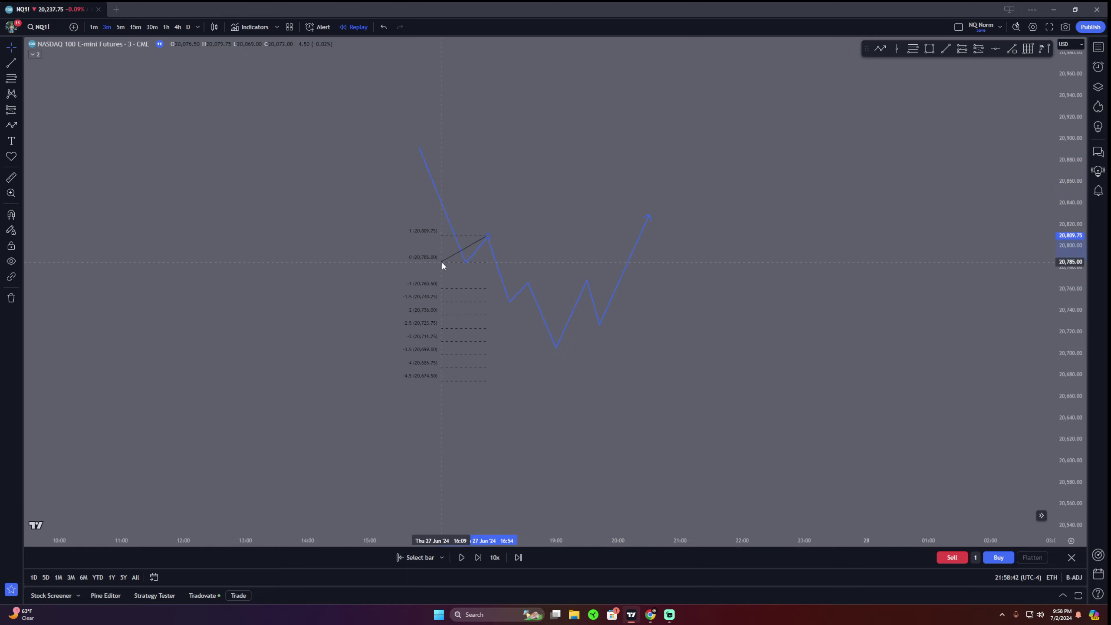
click(464, 262)
click(555, 233)
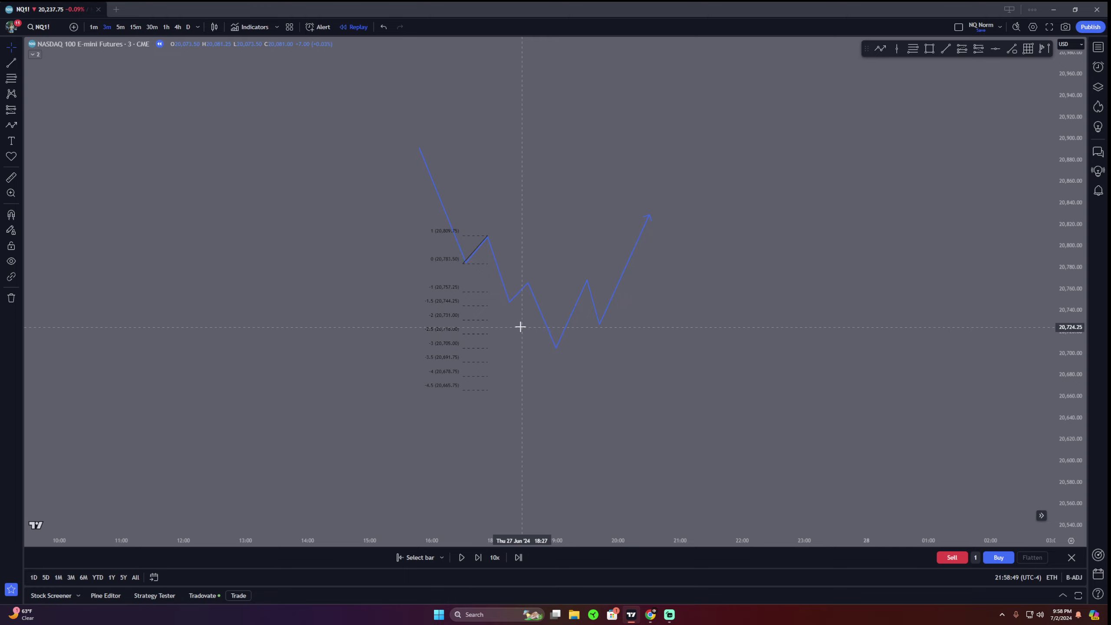
drag(524, 299, 519, 305)
drag(456, 268, 460, 267)
click(557, 222)
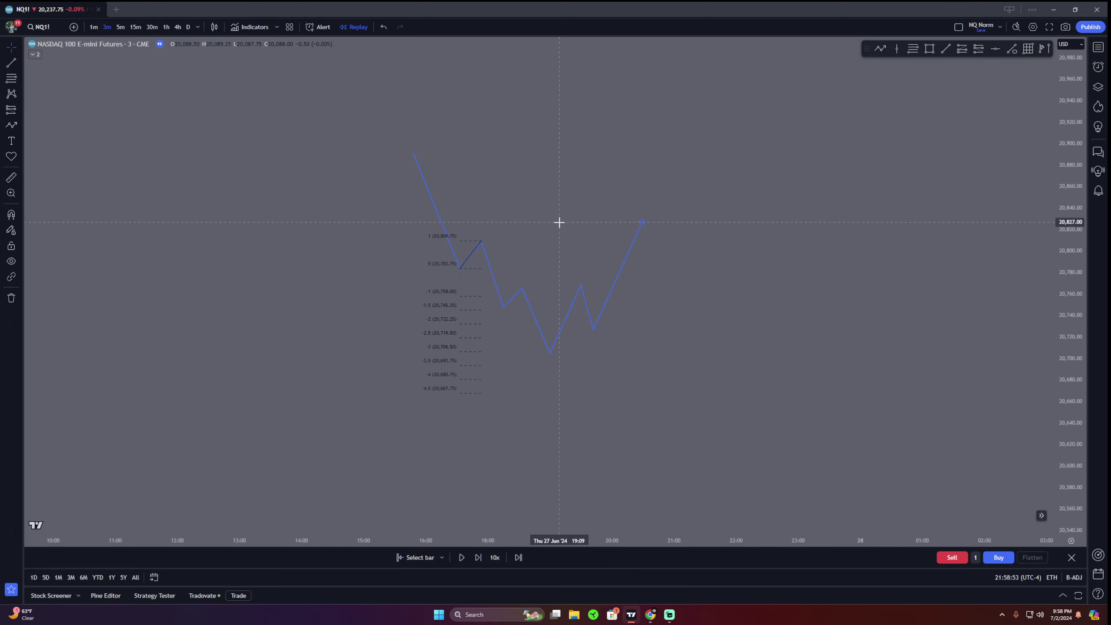
click(485, 249)
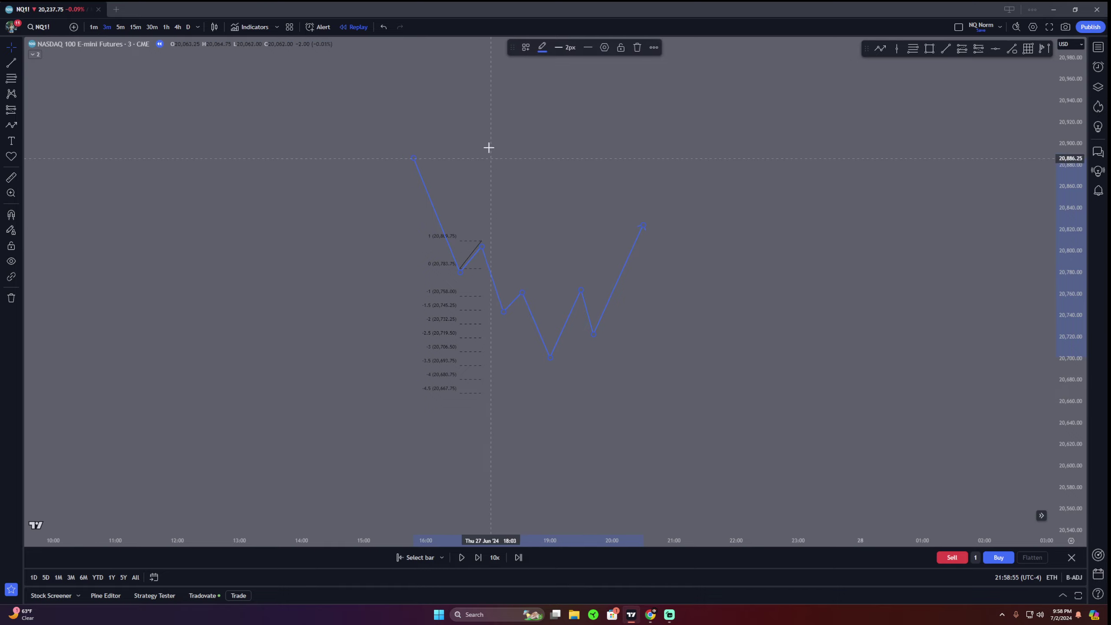
click(511, 161)
mouse_move(574, 204)
mouse_down()
mouse_move(583, 161)
mouse_move(580, 201)
mouse_up()
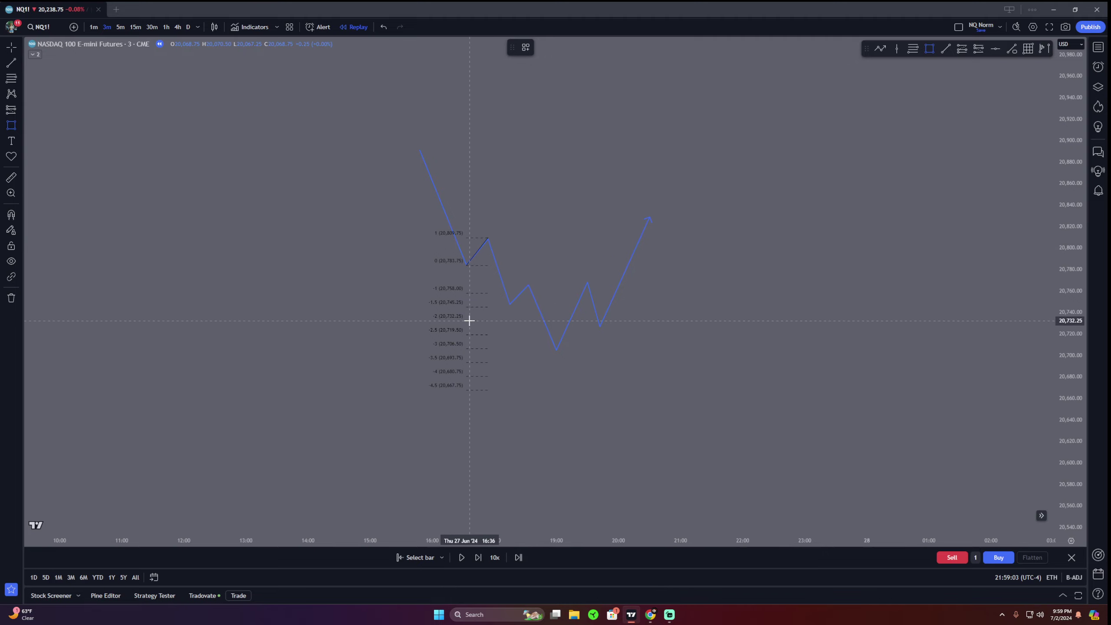
drag(470, 321, 637, 334)
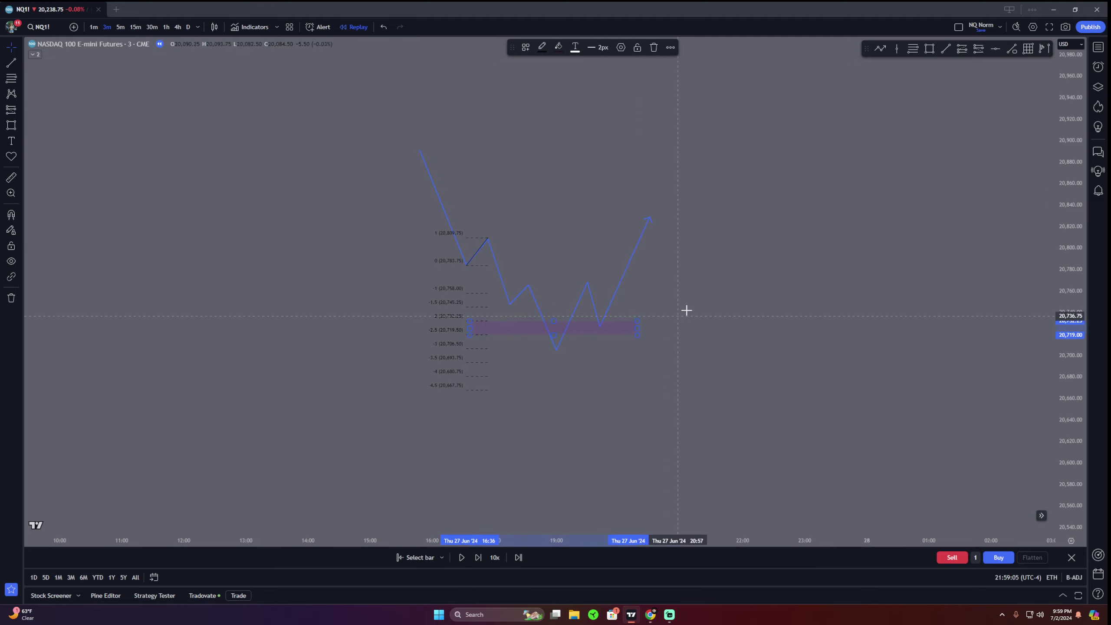
right_click(699, 302)
click(714, 255)
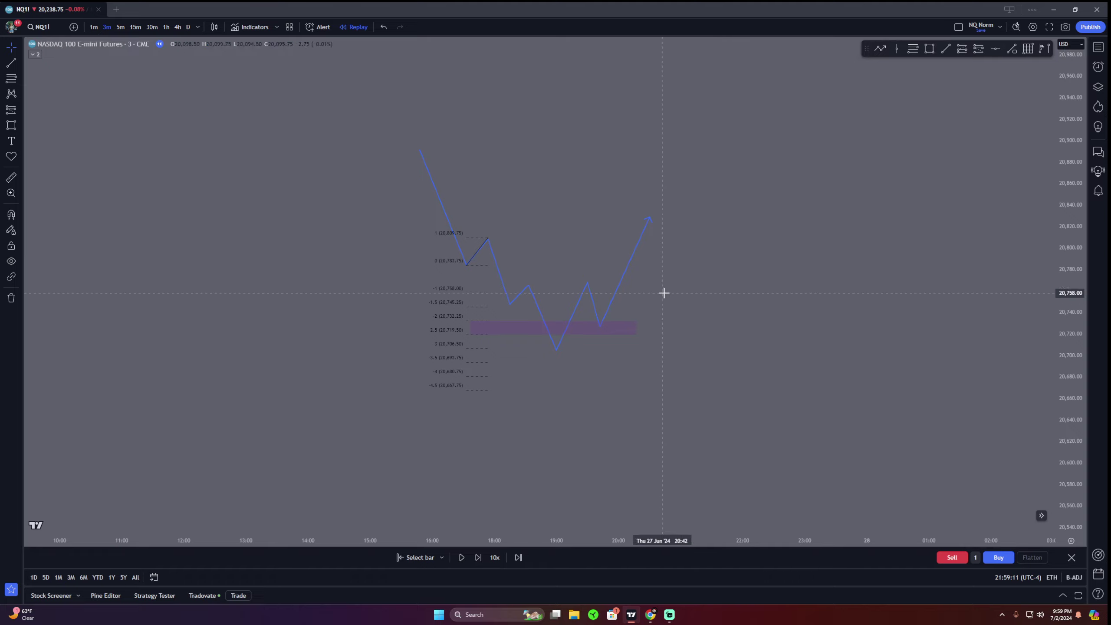
click(626, 323)
key(Delete)
Draw a second path from the first path's starting high at about 20,893 down to about 20,590 before it
drag(662, 305, 718, 298)
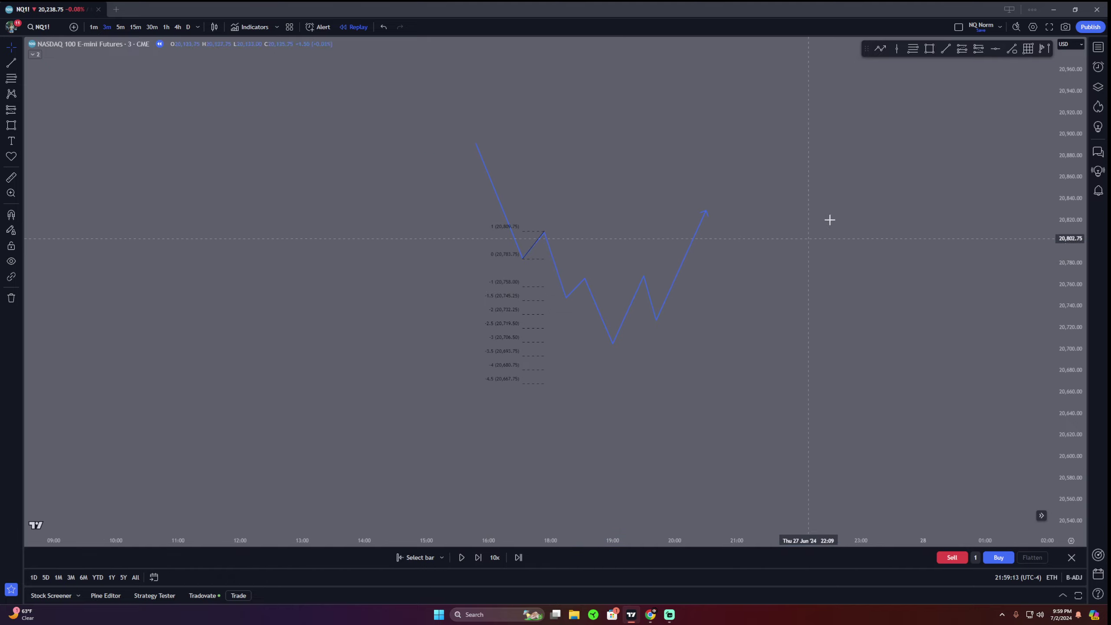
click(884, 52)
click(470, 142)
double_click(308, 467)
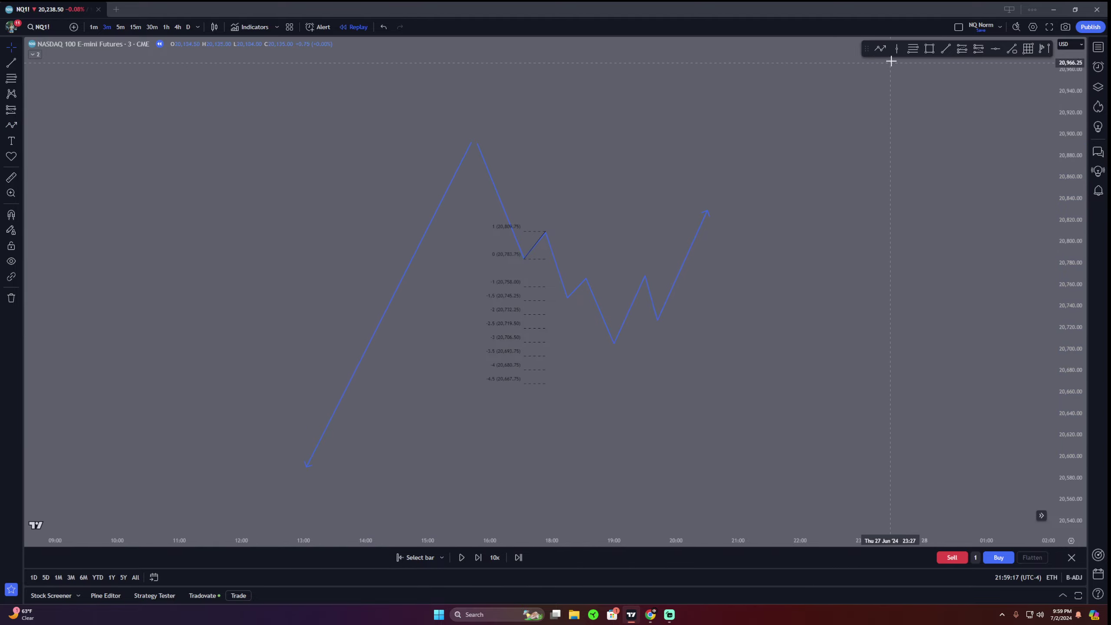
Draw a rectangle zone from about 20,743 down to 20,694 across the projected Fib levels and the path's final lows
click(929, 48)
click(385, 303)
click(826, 355)
click(842, 271)
drag(819, 266, 843, 268)
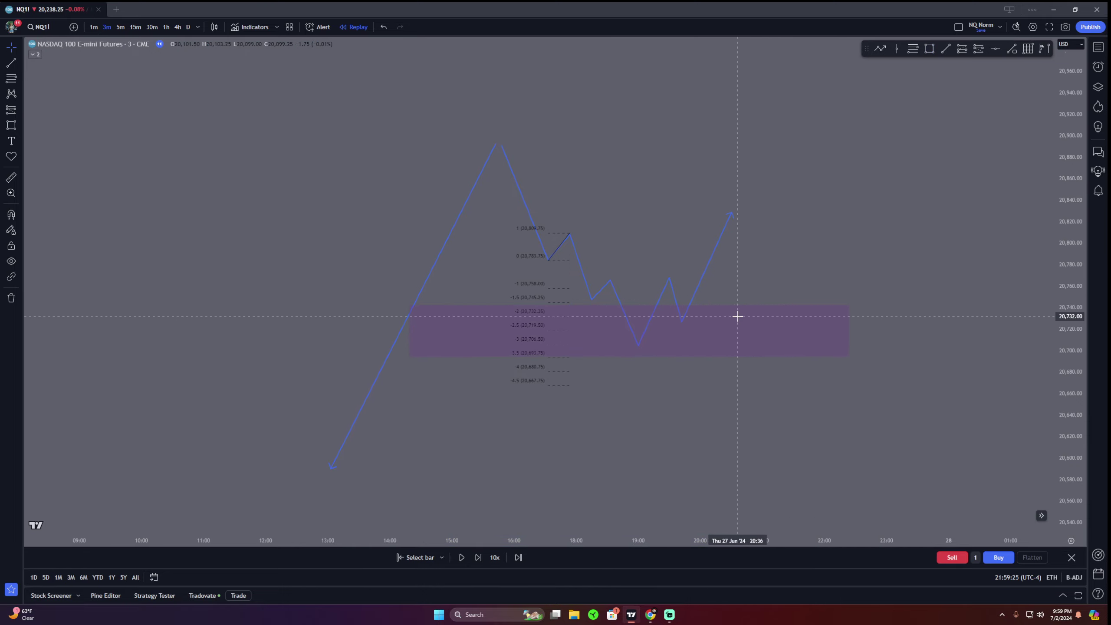
drag(746, 293, 806, 271)
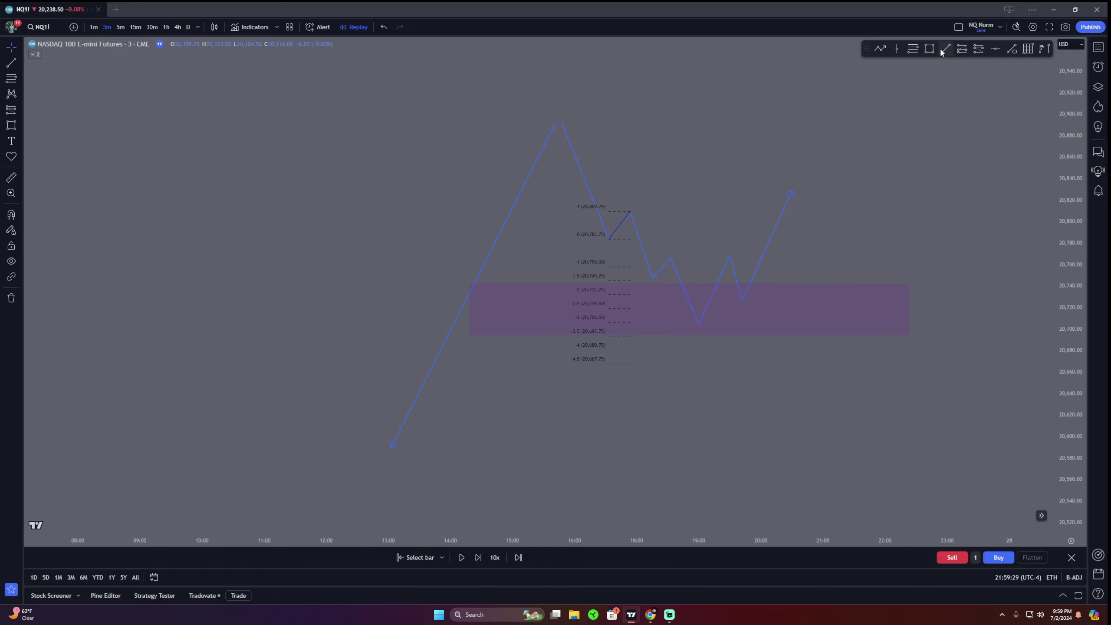
Show the rectangle's middle line and lower the path's last low onto it at about 20,718
click(789, 282)
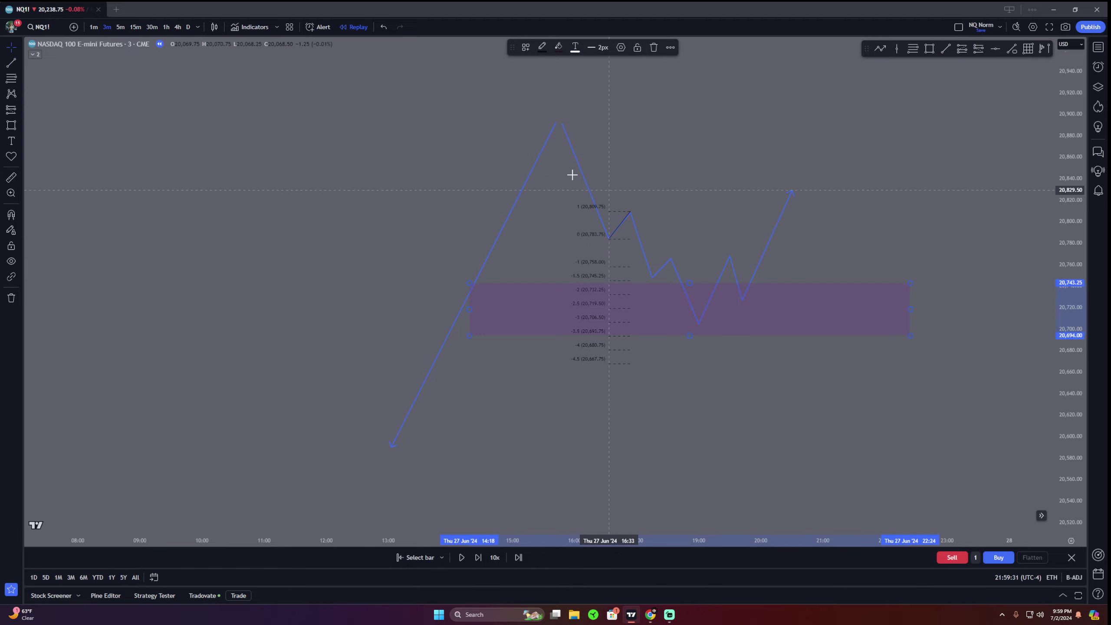
click(525, 47)
click(575, 47)
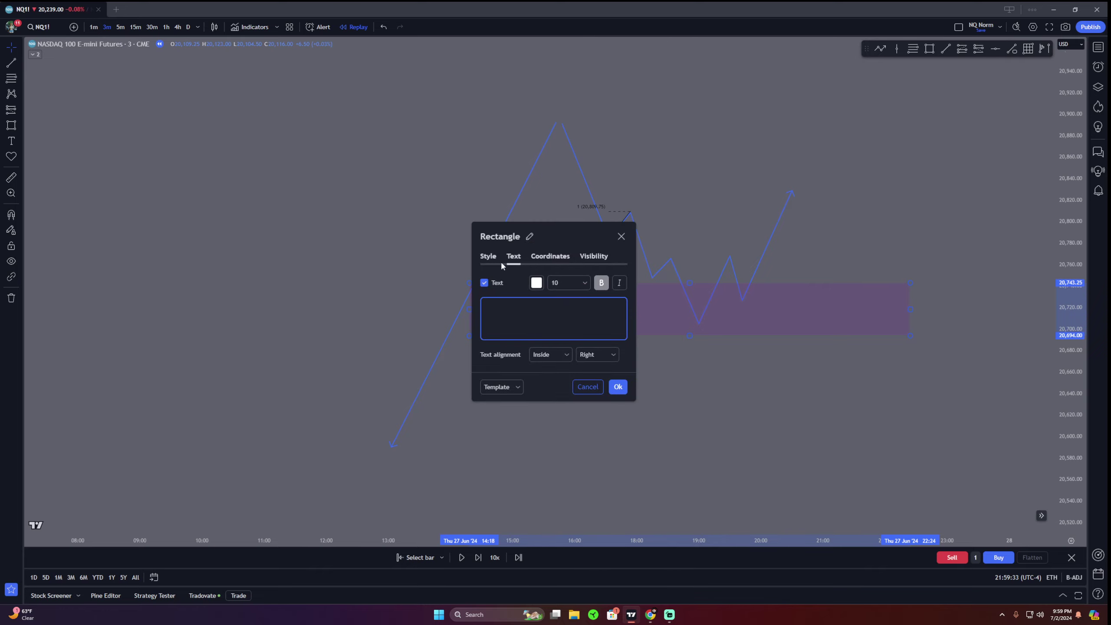
click(486, 256)
click(621, 403)
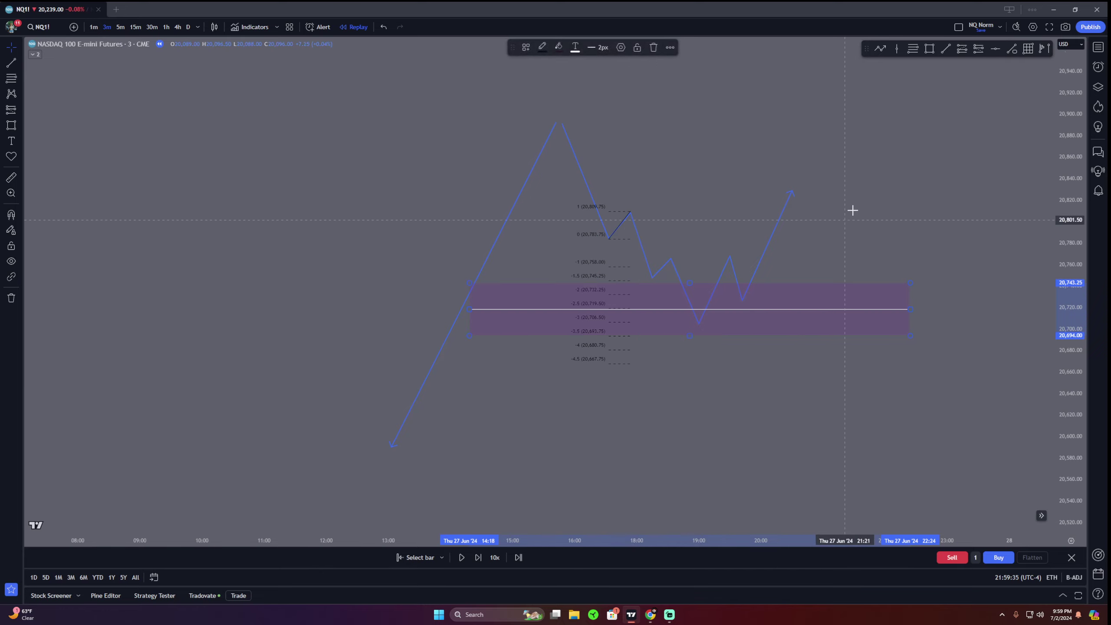
click(817, 135)
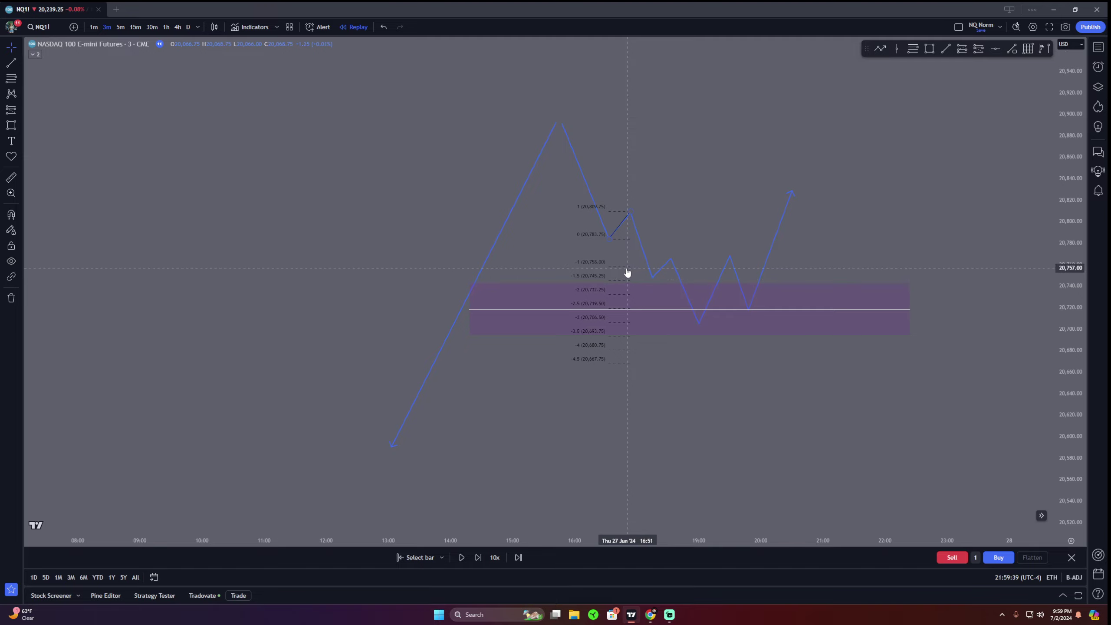
Draw a trend angle labelled "SMT | Divergence" from the path's lowest low at 20,704 to its last low at 20,718
drag(888, 269, 895, 257)
drag(1078, 444, 1033, 352)
scroll(1023, 359, up, 4)
drag(886, 262, 916, 273)
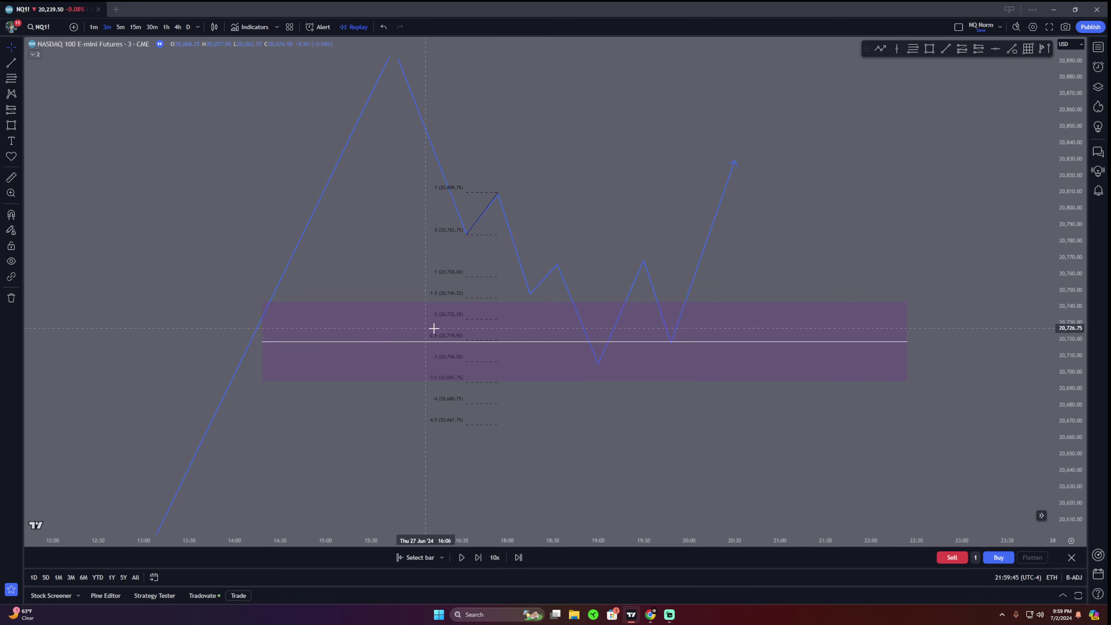
click(1009, 49)
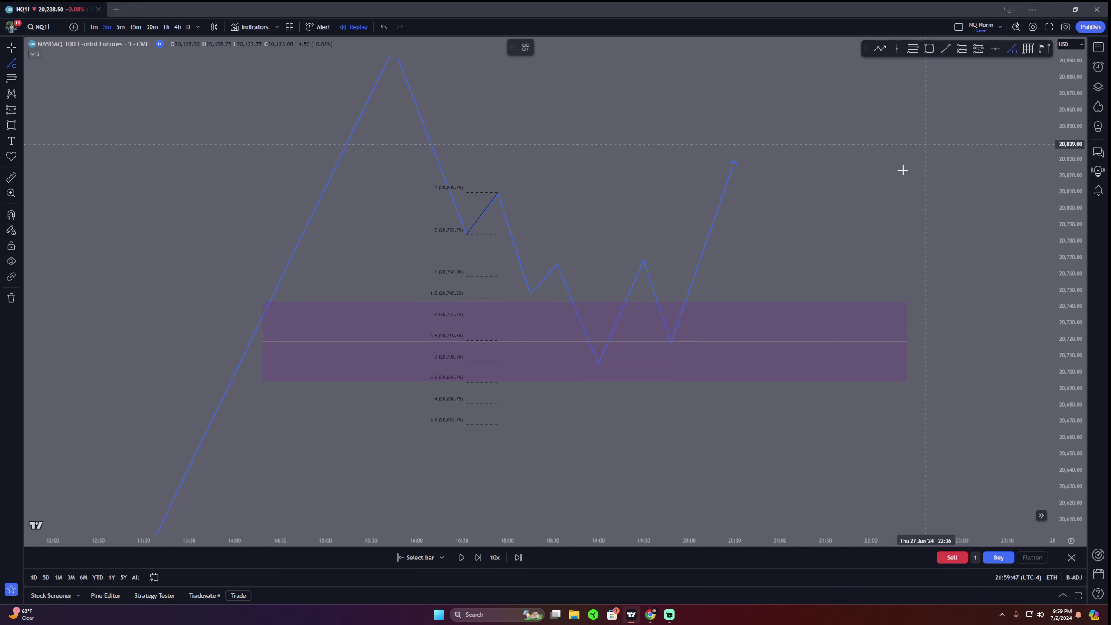
click(598, 365)
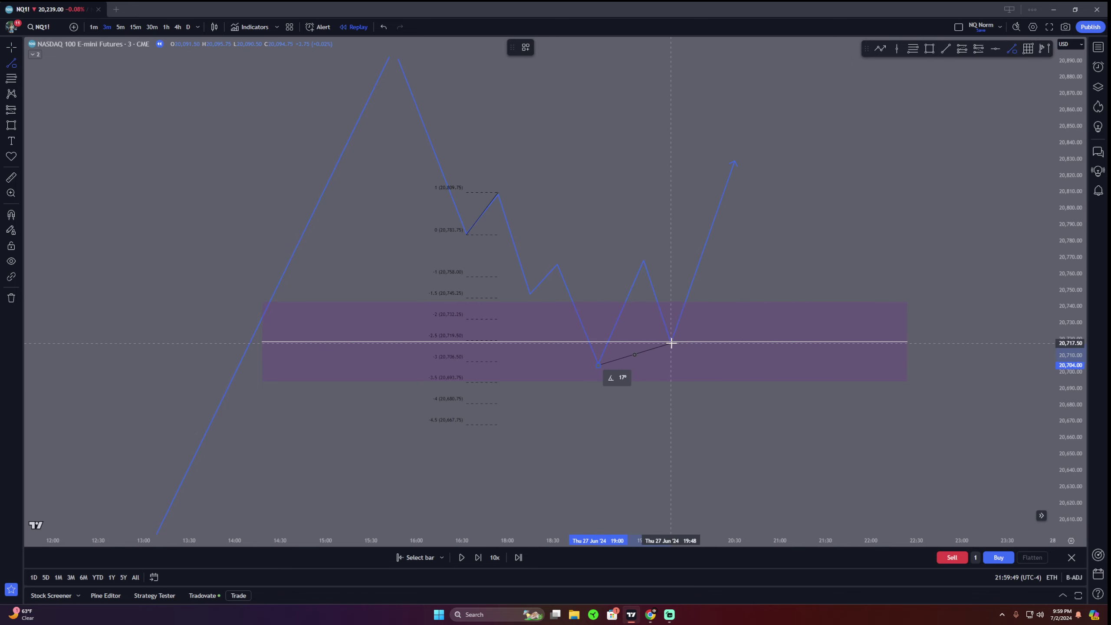
click(672, 343)
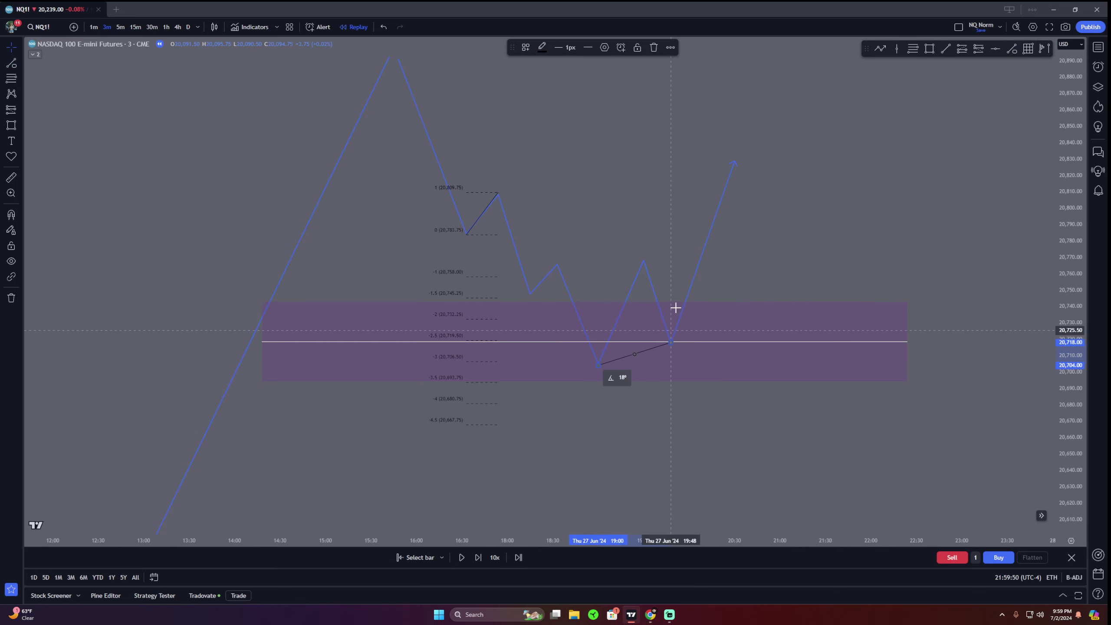
click(572, 154)
drag(606, 193, 619, 185)
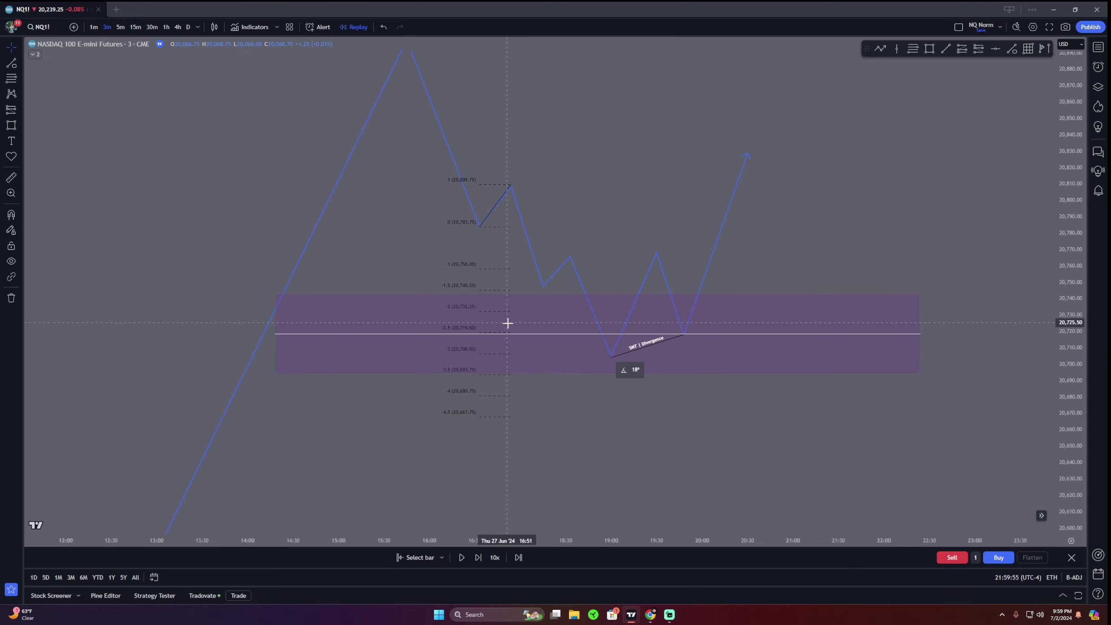
drag(615, 251, 617, 237)
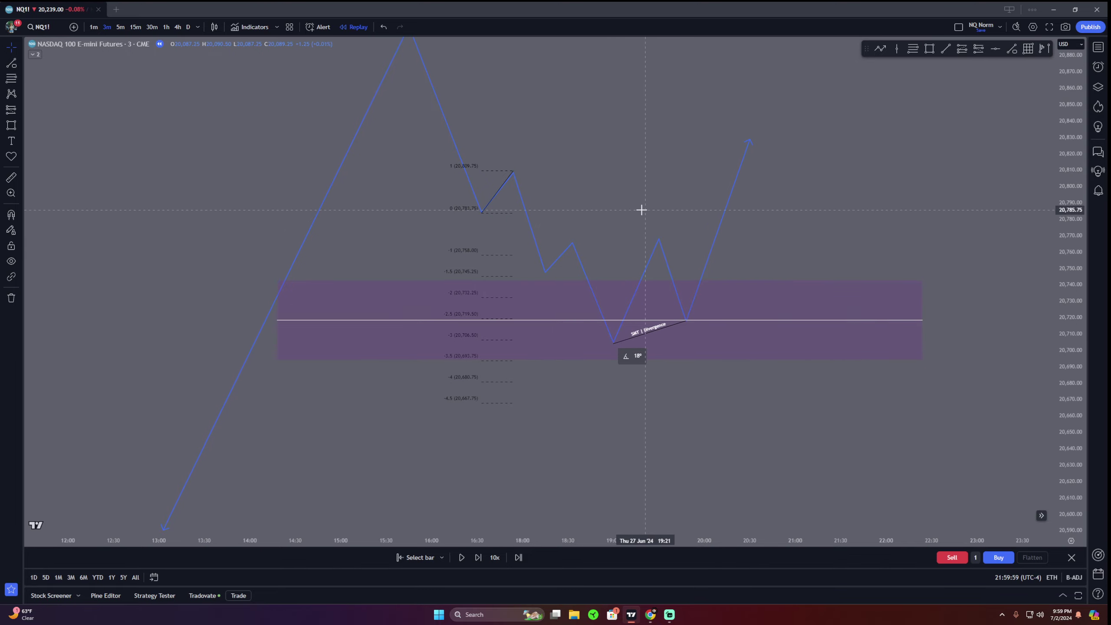
Draw a Fib from the path's last low at 20,718.75 up to the level of the preceding high, about 20,768
click(913, 48)
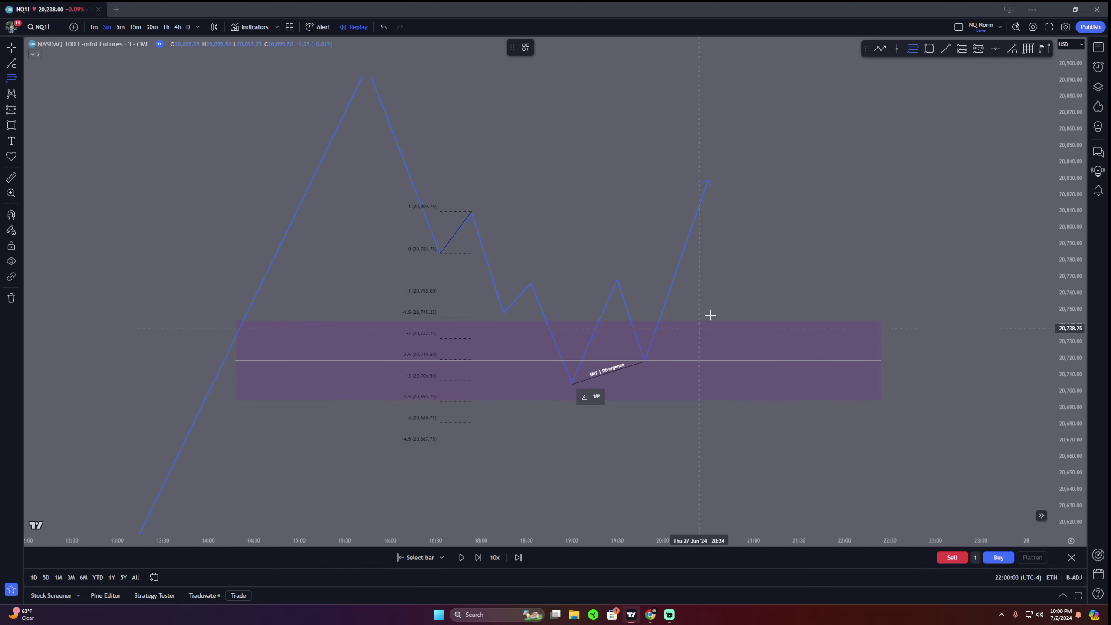
key(Escape)
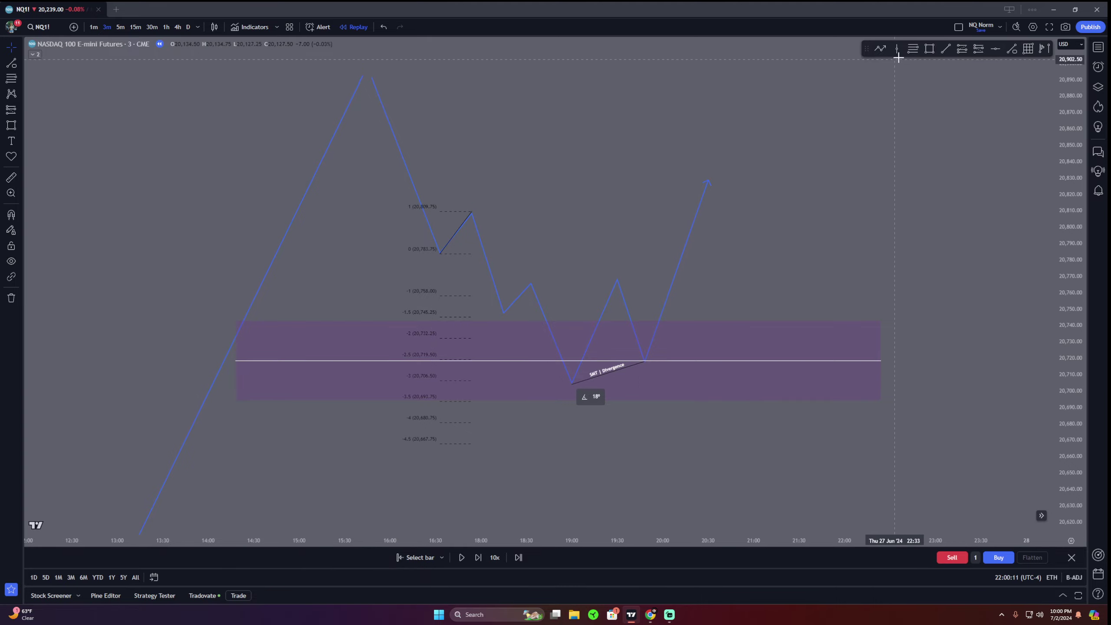
click(912, 48)
click(646, 360)
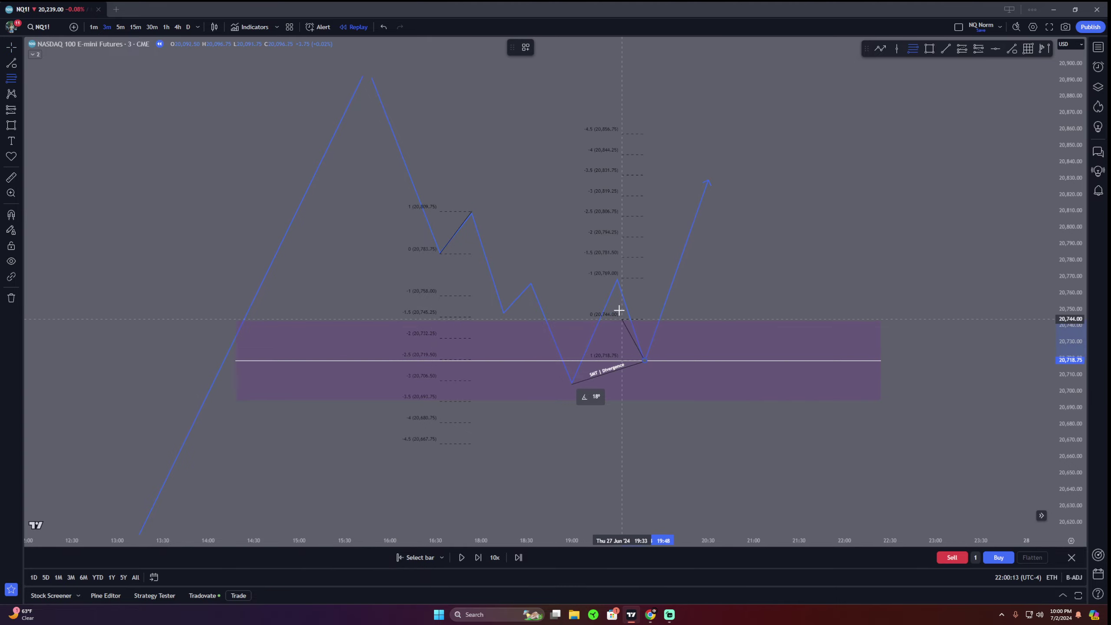
click(591, 279)
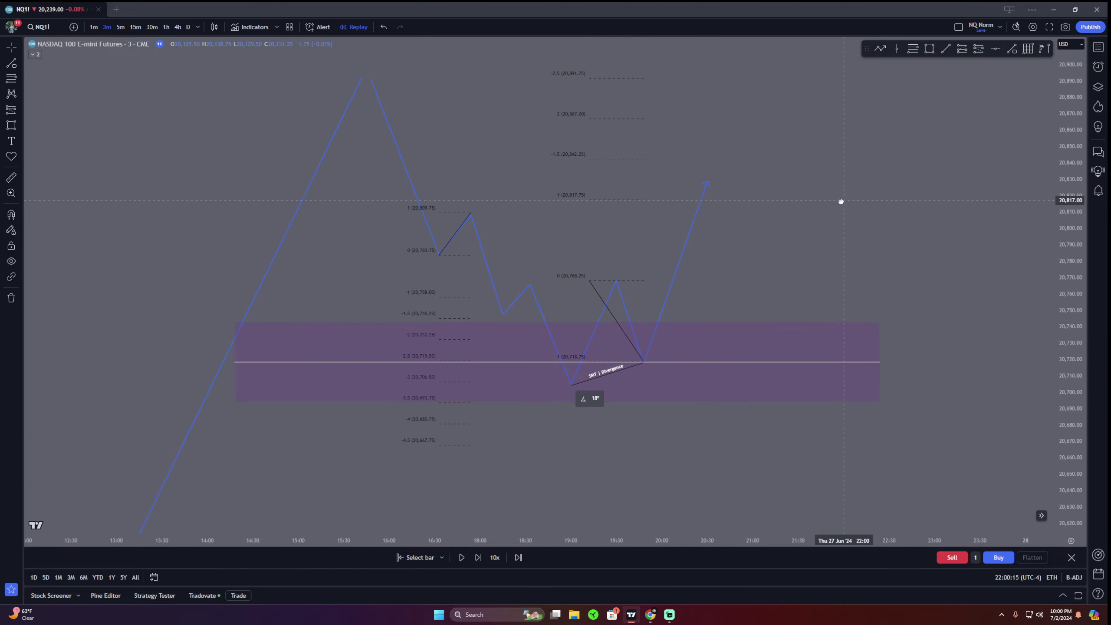
Place a long position at the last low with entry 20,725.50, stop 20,702.00 and target 20,891.50 at the -2.5 Fib level
click(962, 48)
click(649, 351)
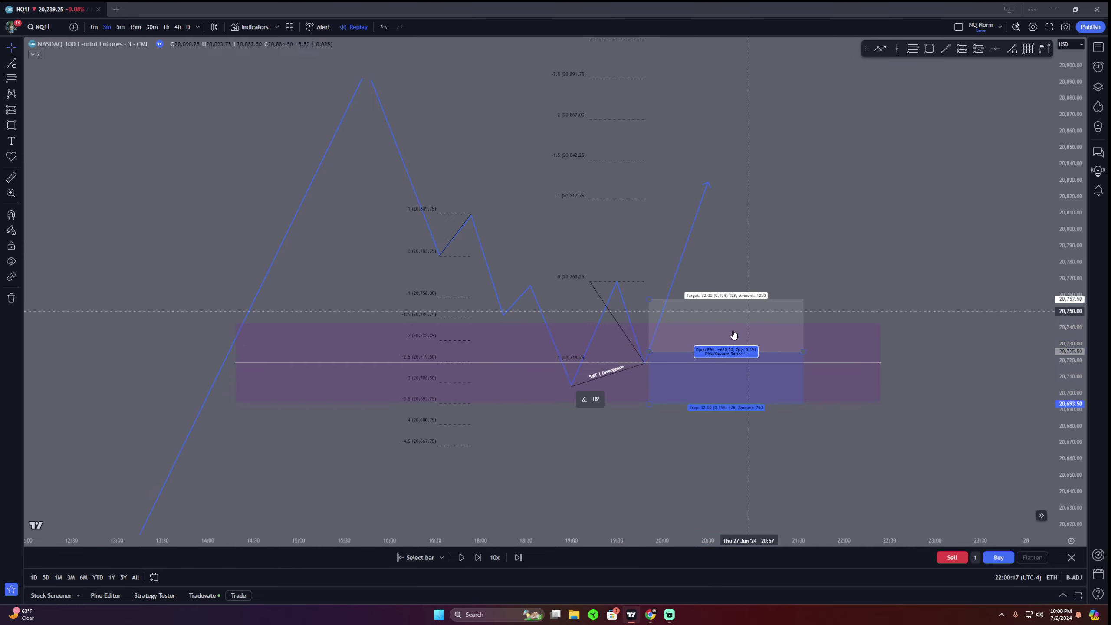
drag(649, 399, 598, 507)
drag(599, 407, 657, 187)
drag(849, 254, 900, 160)
drag(756, 302, 823, 324)
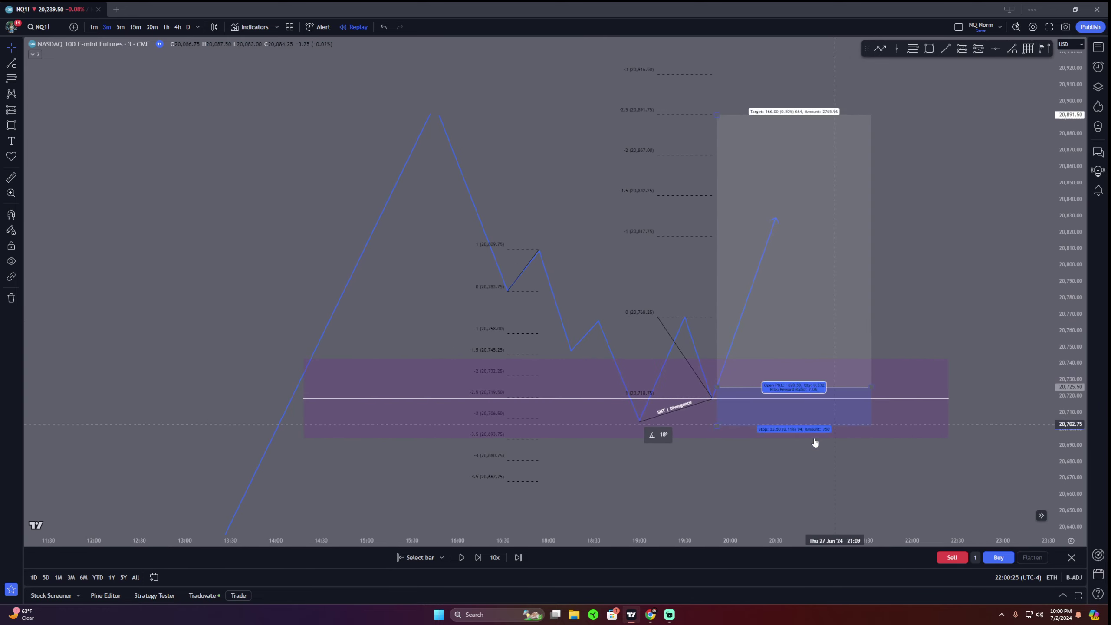
Extend the path's final upward leg to the long position's target near 20,891
drag(774, 220, 807, 109)
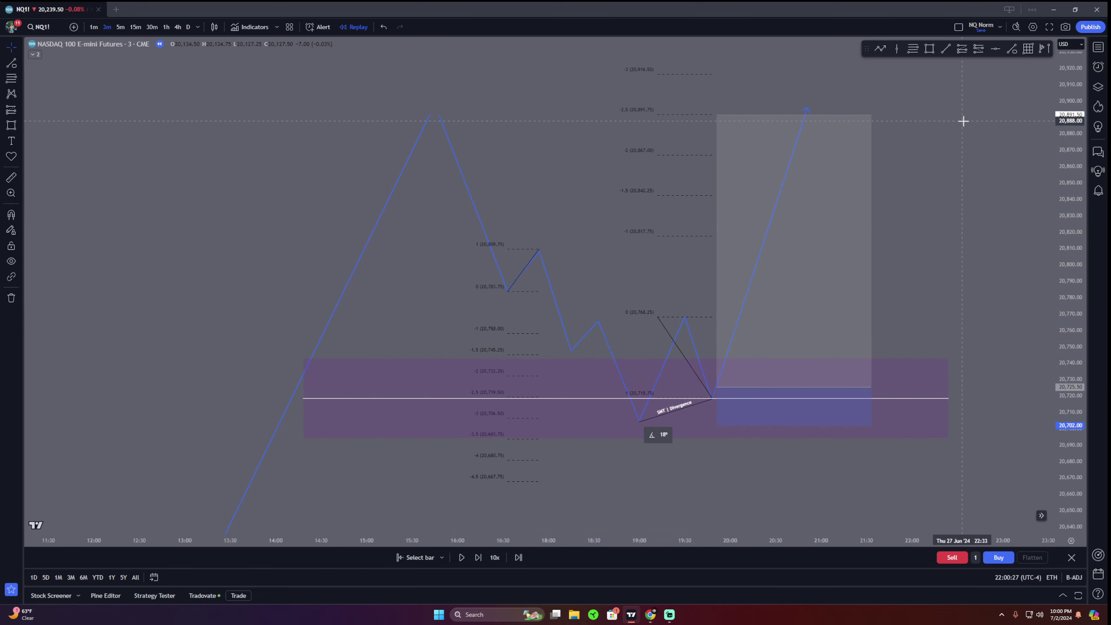
drag(963, 120, 922, 142)
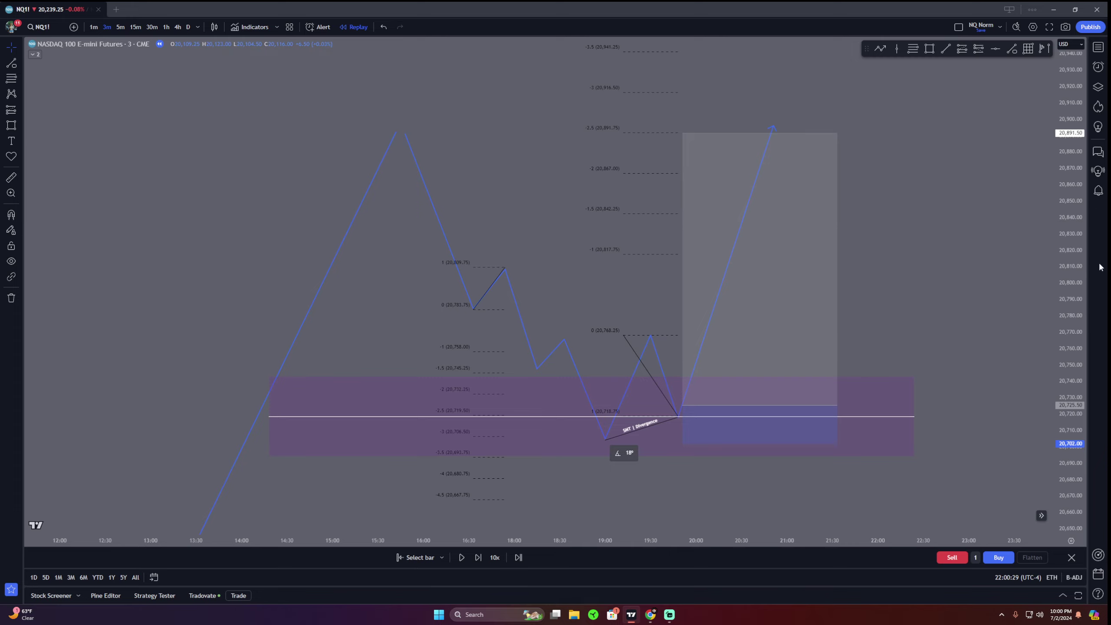
drag(1070, 248, 1062, 281)
drag(994, 280, 968, 314)
scroll(987, 282, down, 1)
scroll(999, 278, up, 2)
drag(496, 243, 545, 186)
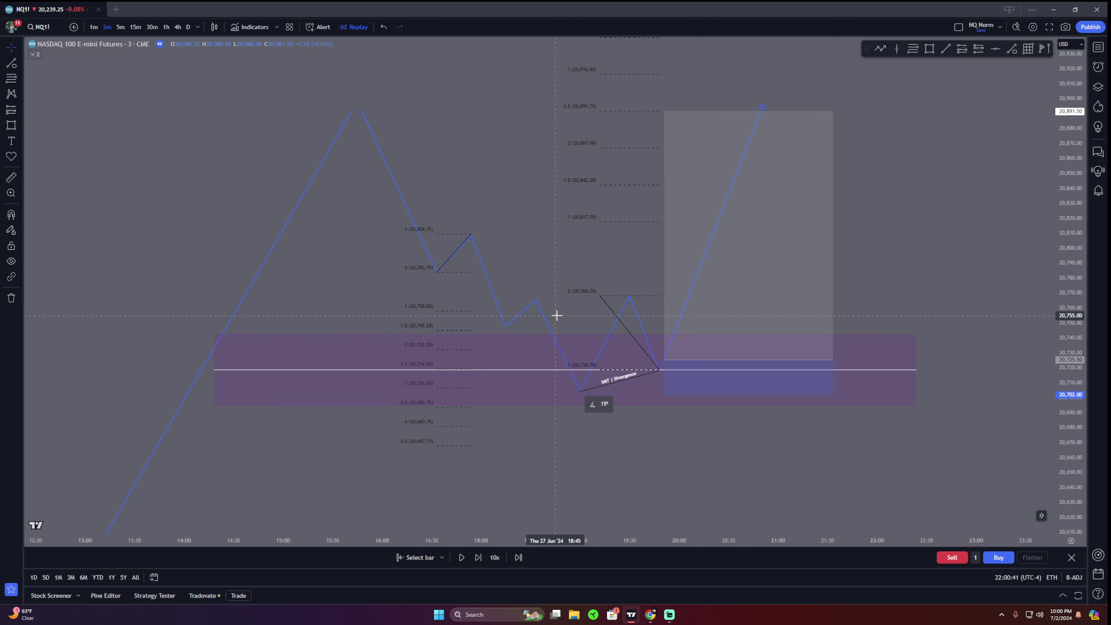
Undo all the schematic drawings, including the zigzag path itself, until the area above the price is empty
click(384, 26)
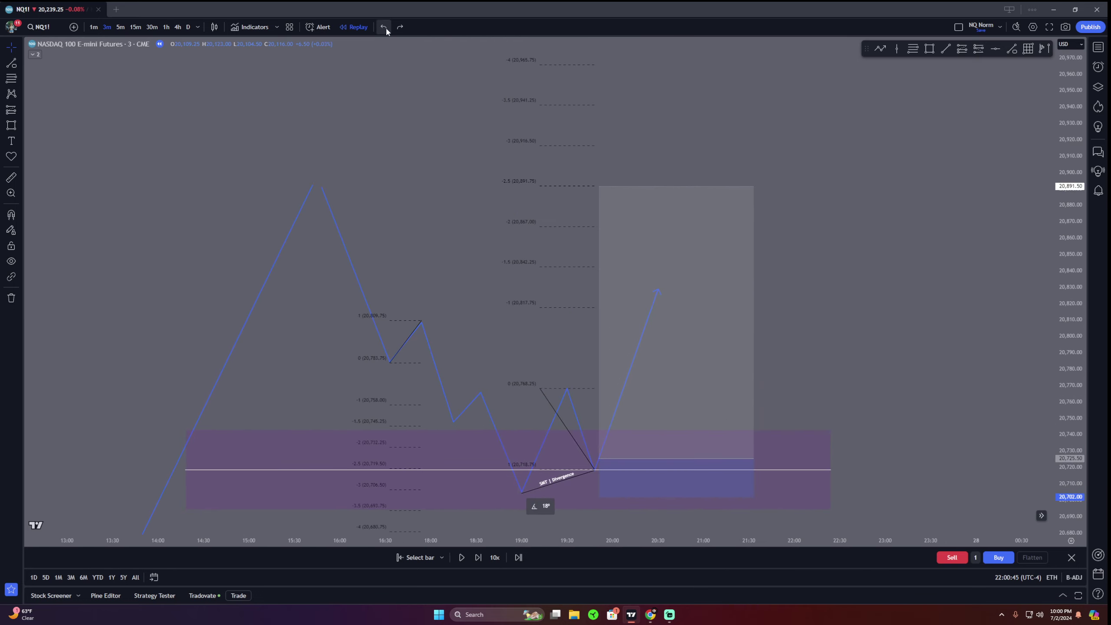
click(385, 27)
click(385, 28)
click(385, 28)
click(384, 28)
click(384, 27)
click(384, 27)
click(384, 28)
click(384, 27)
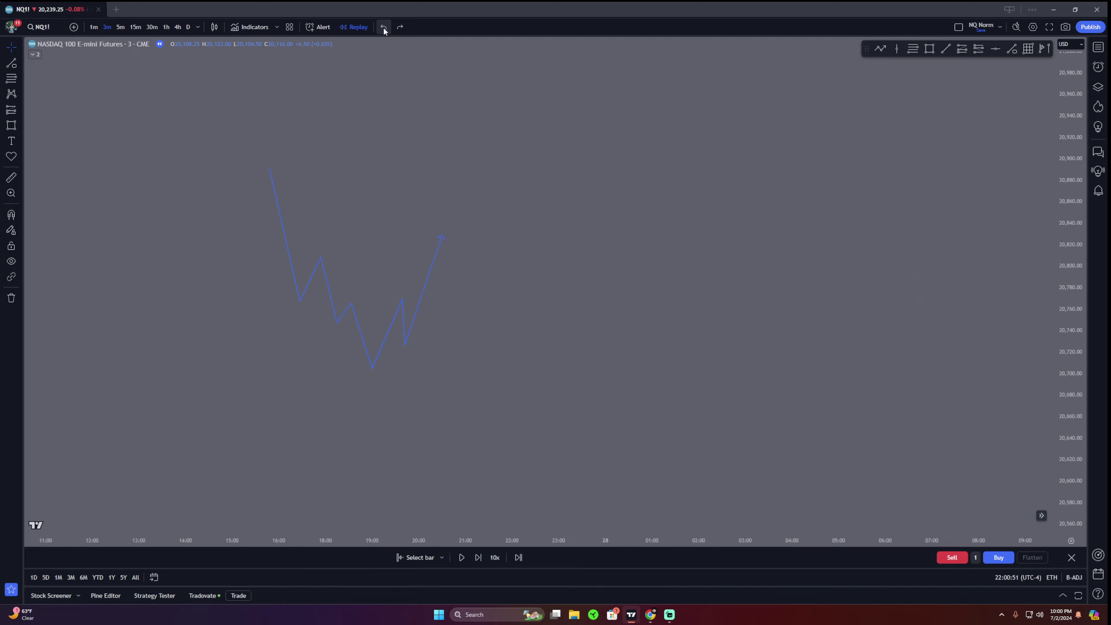
click(383, 28)
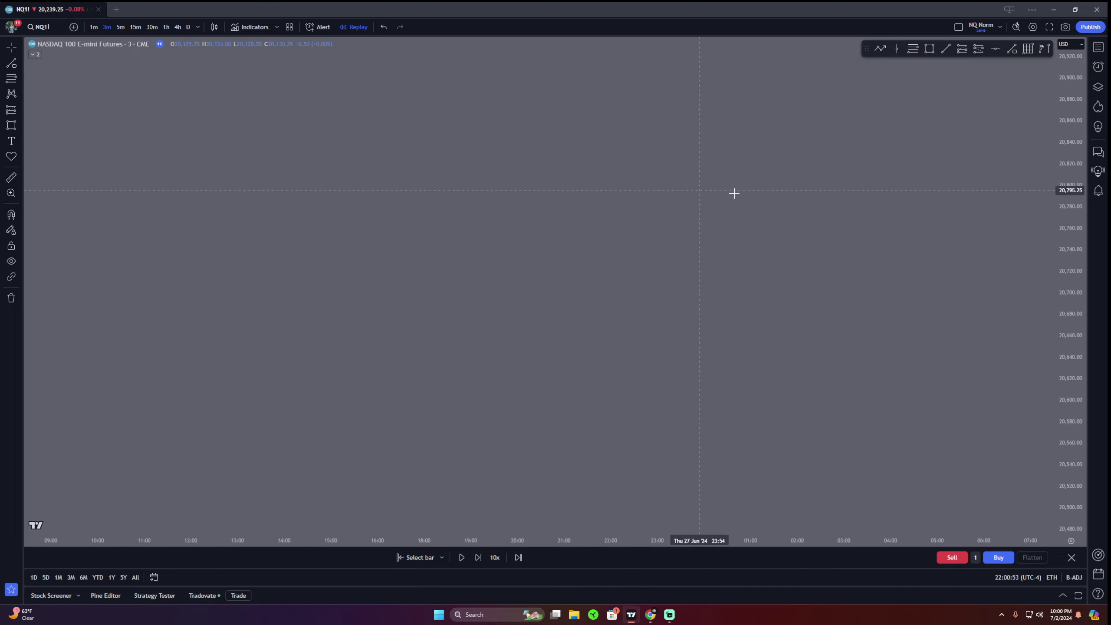
Return to the 28 June price action and delete the Fib projection drawn on the trade
drag(1068, 178, 1045, 535)
scroll(881, 391, down, 7)
drag(880, 382, 513, 226)
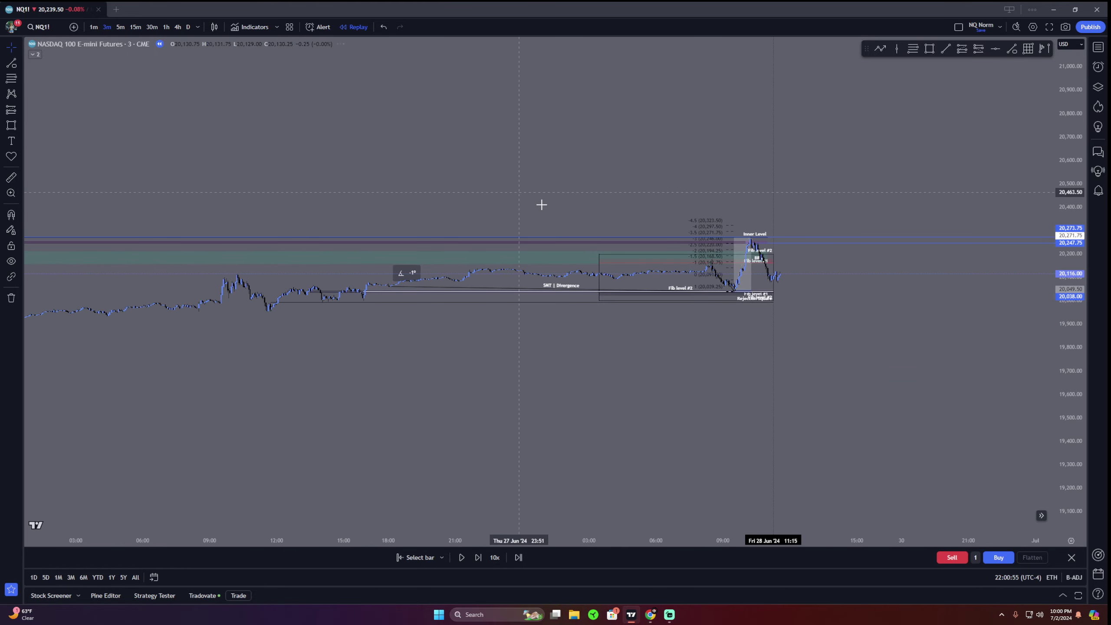
drag(1068, 487, 1065, 133)
drag(920, 219, 914, 264)
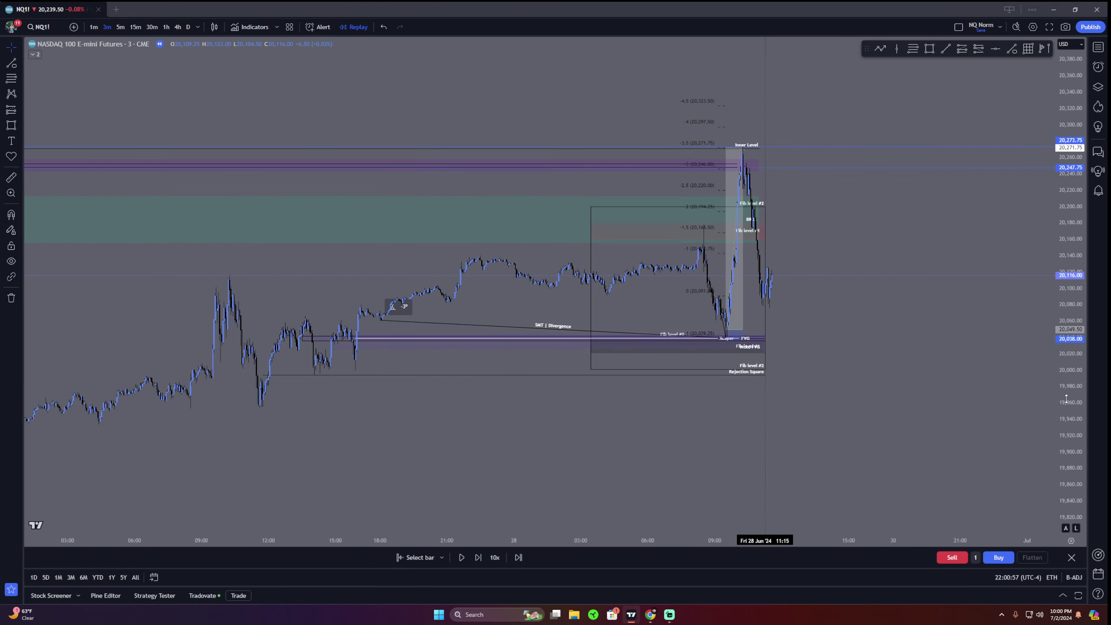
scroll(961, 362, up, 3)
scroll(912, 379, down, 2)
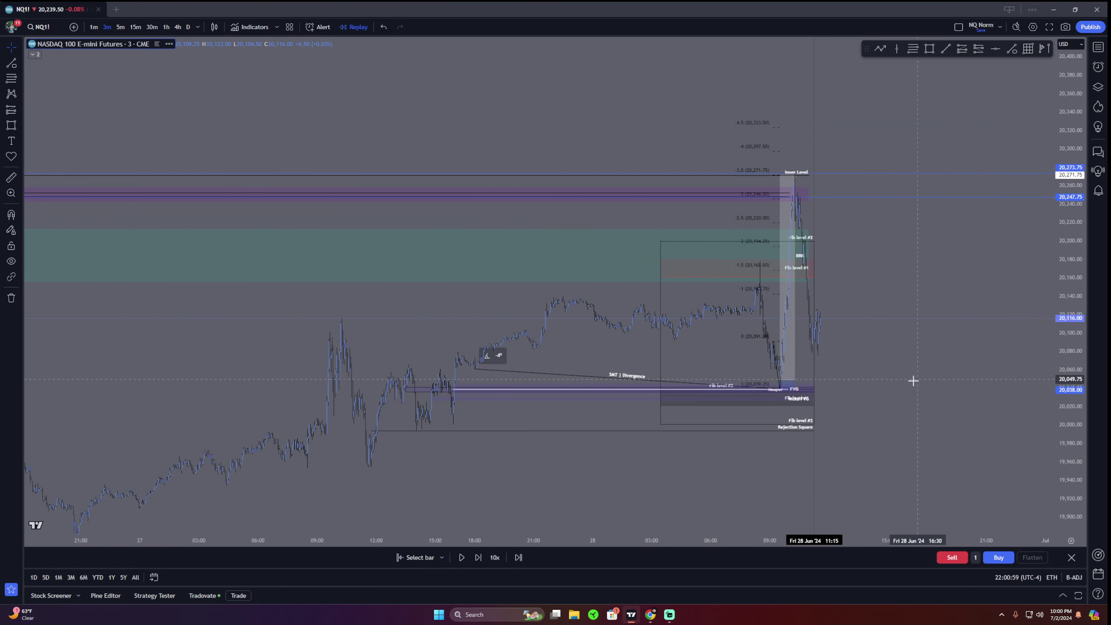
scroll(814, 410, up, 5)
drag(908, 381, 935, 384)
click(751, 307)
key(Delete)
click(912, 48)
click(711, 275)
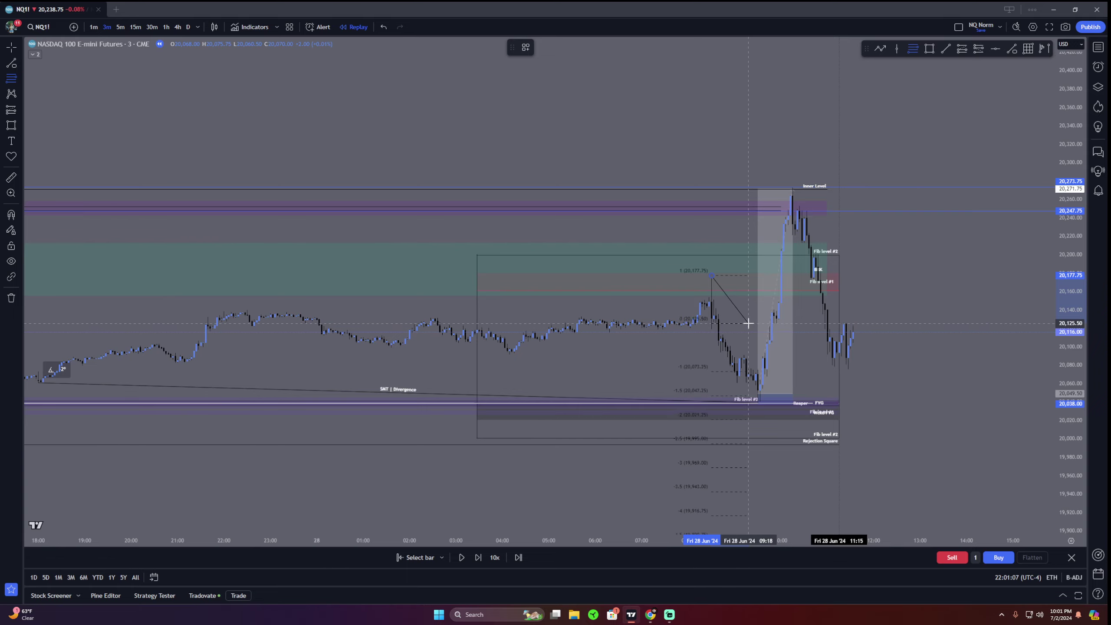
key(Escape)
Delete the Reaper and FVG zones at the 28 June low near 20,040, undoing the last extra deletion
drag(759, 319, 852, 298)
scroll(853, 298, up, 6)
drag(1069, 407, 1068, 246)
drag(979, 279, 1087, 211)
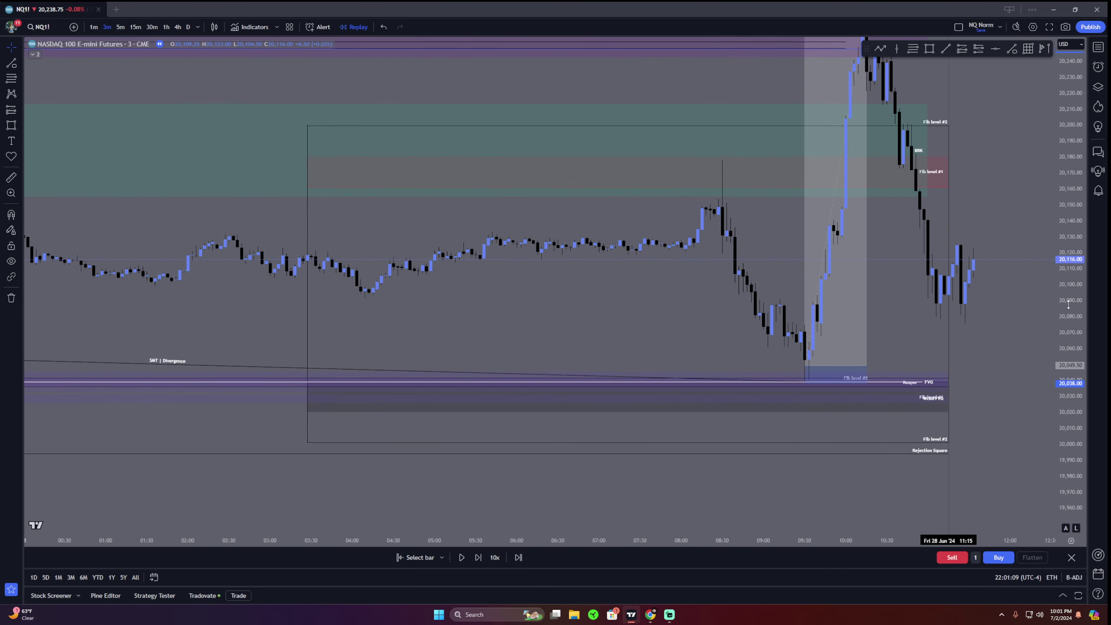
drag(1067, 303, 1067, 201)
drag(1012, 313, 992, 313)
click(751, 400)
key(Delete)
click(761, 411)
key(Delete)
click(753, 411)
key(Delete)
click(382, 28)
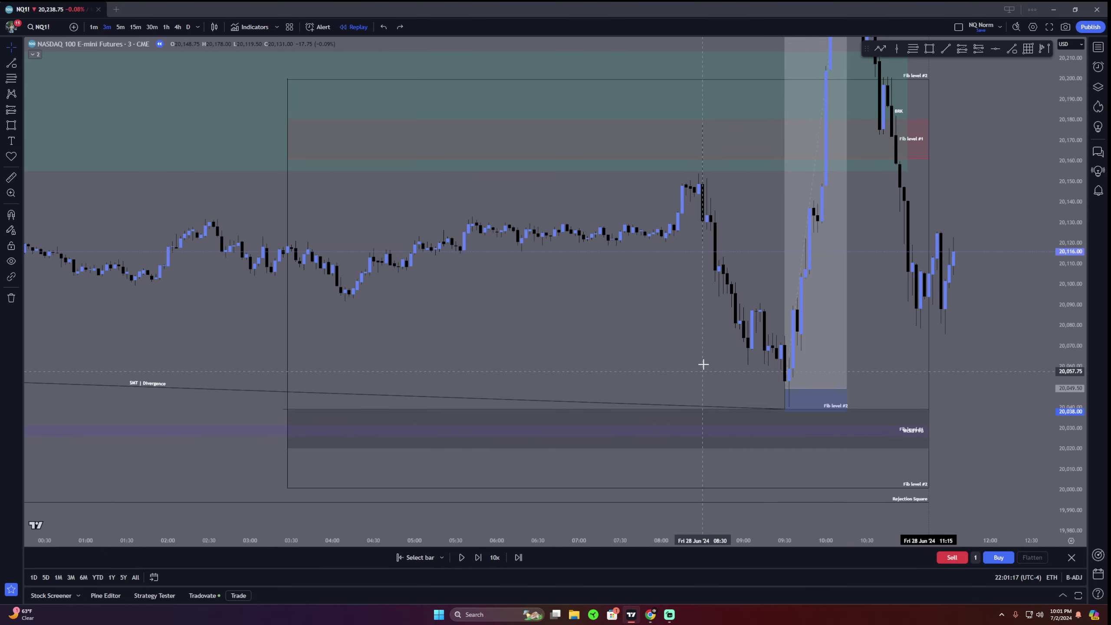
Delete the Fib level #3 drawing at the 28 June low near 20,038
drag(703, 364, 685, 374)
click(856, 421)
key(Delete)
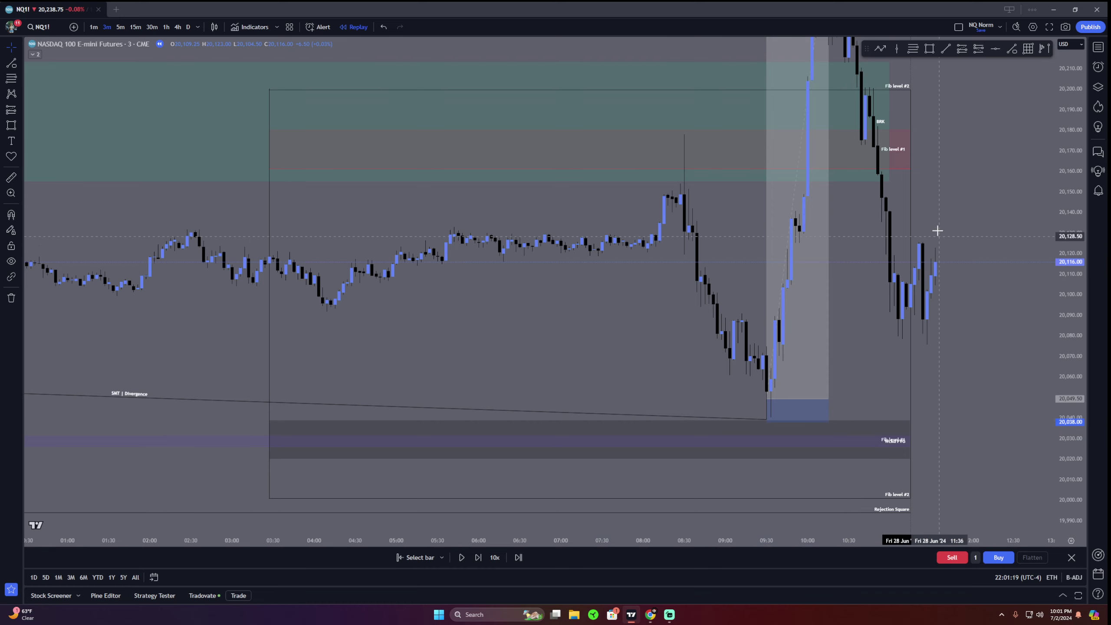
Draw a Fib projection from the 08:30 wick high at 20,178.75 down to about 20,140
key(alt+f)
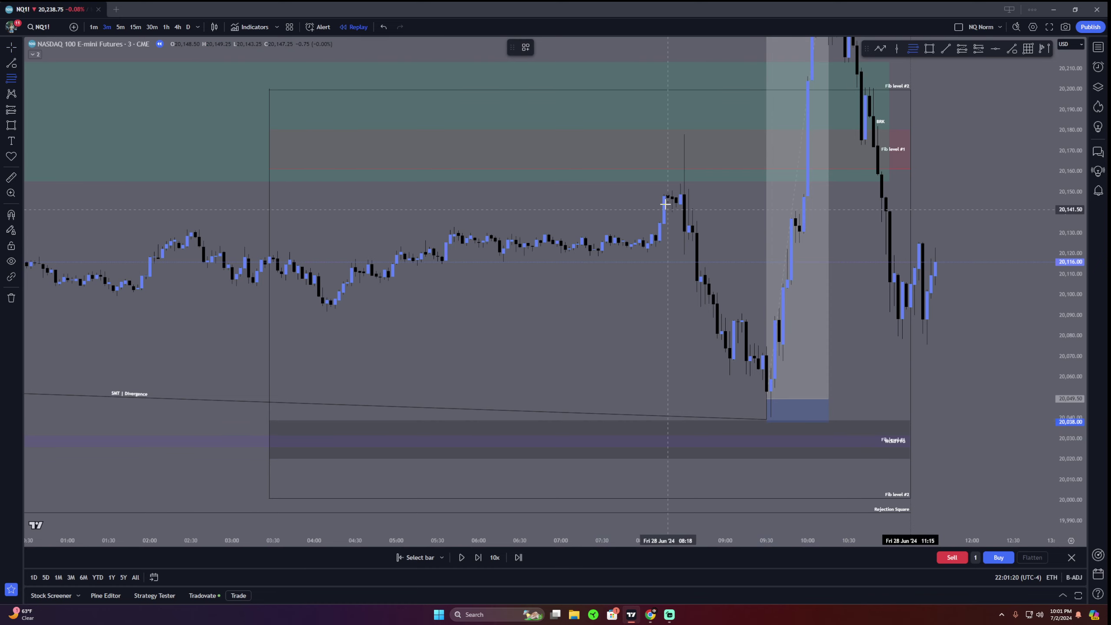
click(683, 133)
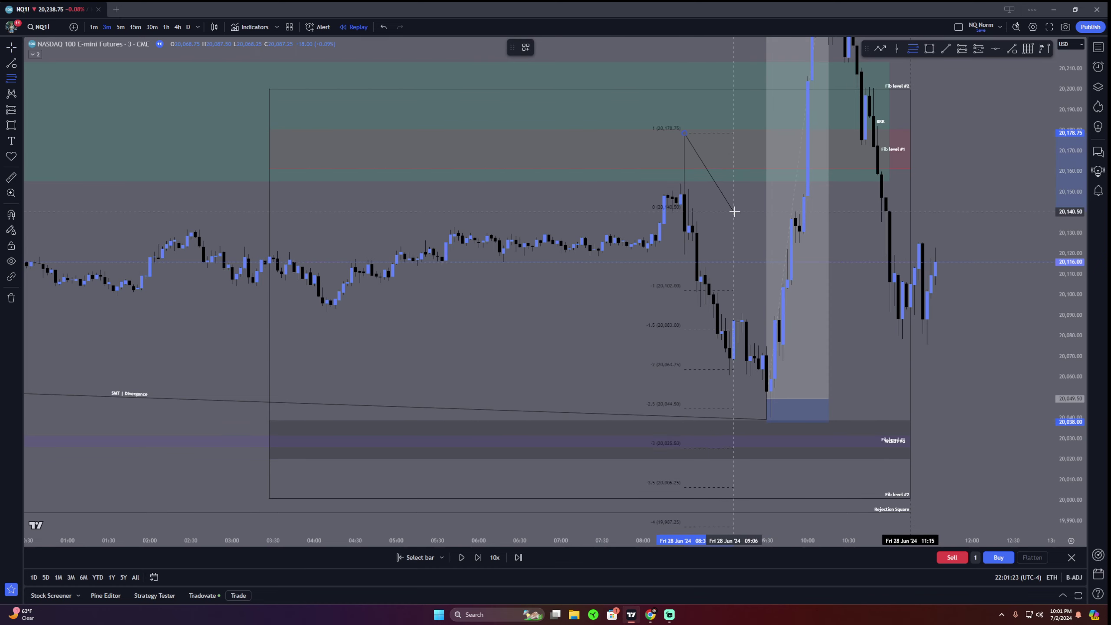
click(733, 212)
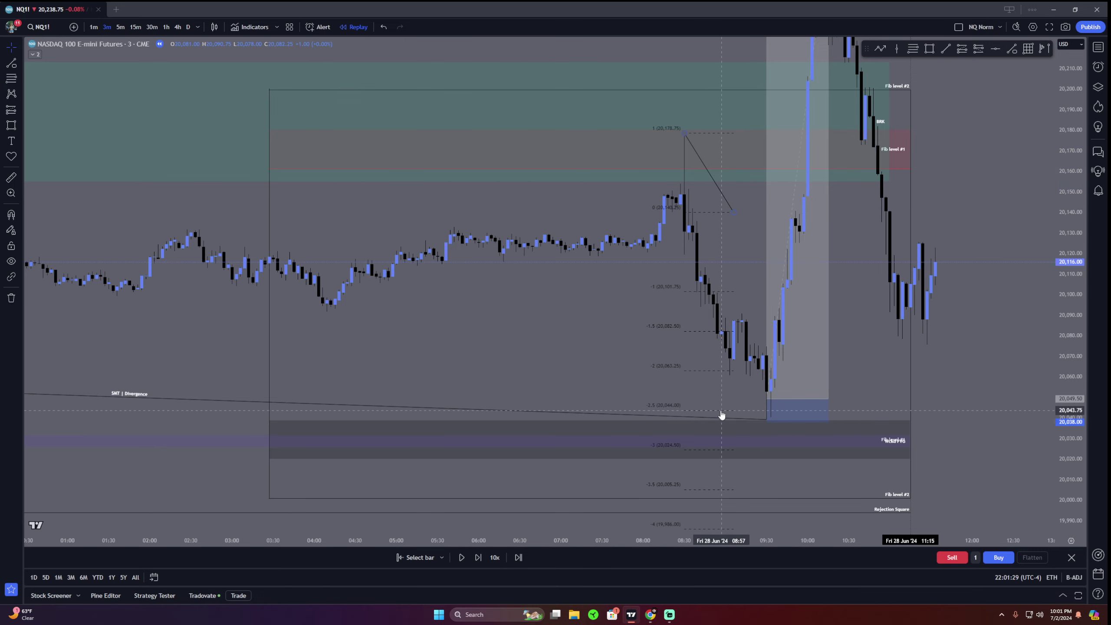
Draw a second Fib projection from the 28 June low at 20,038.50 up to 20,092.25 and deselect it
scroll(722, 414, down, 5)
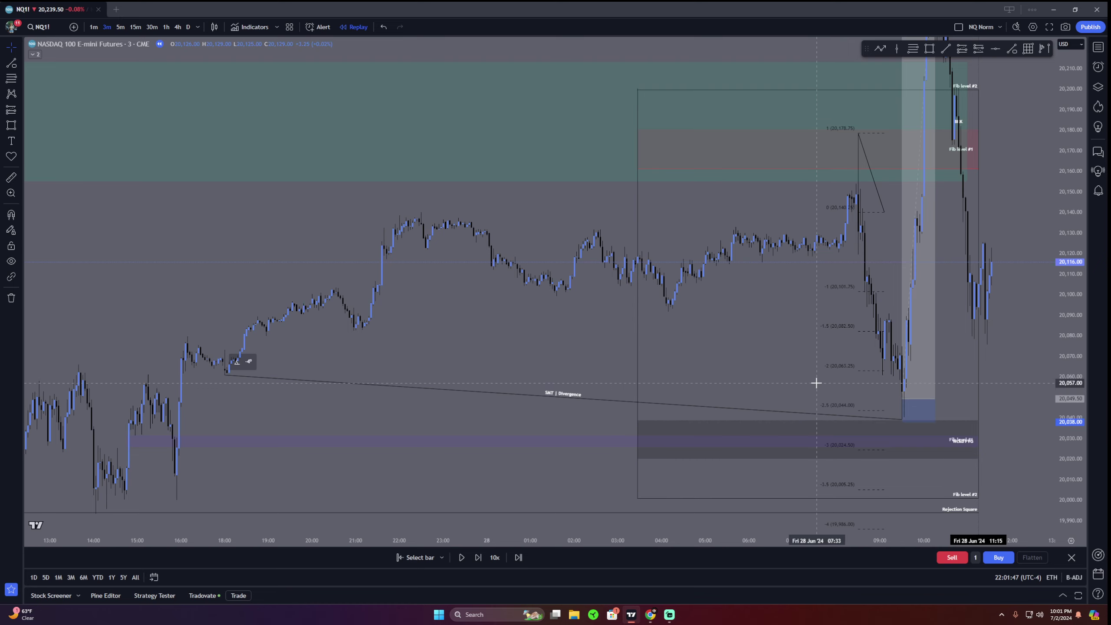
scroll(816, 397, up, 3)
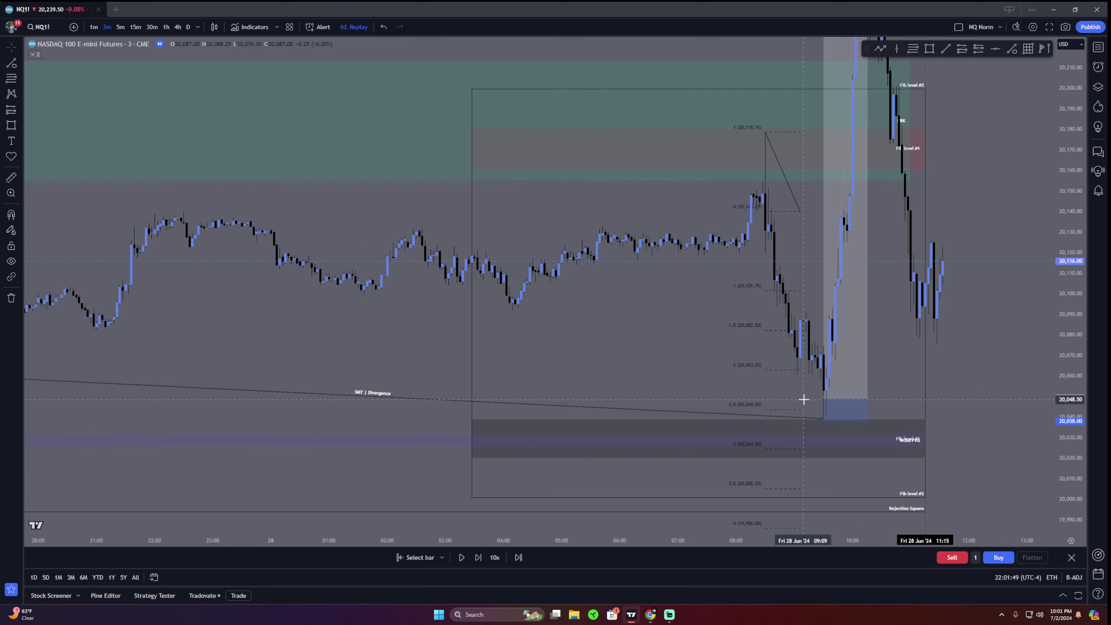
scroll(1006, 313, down, 5)
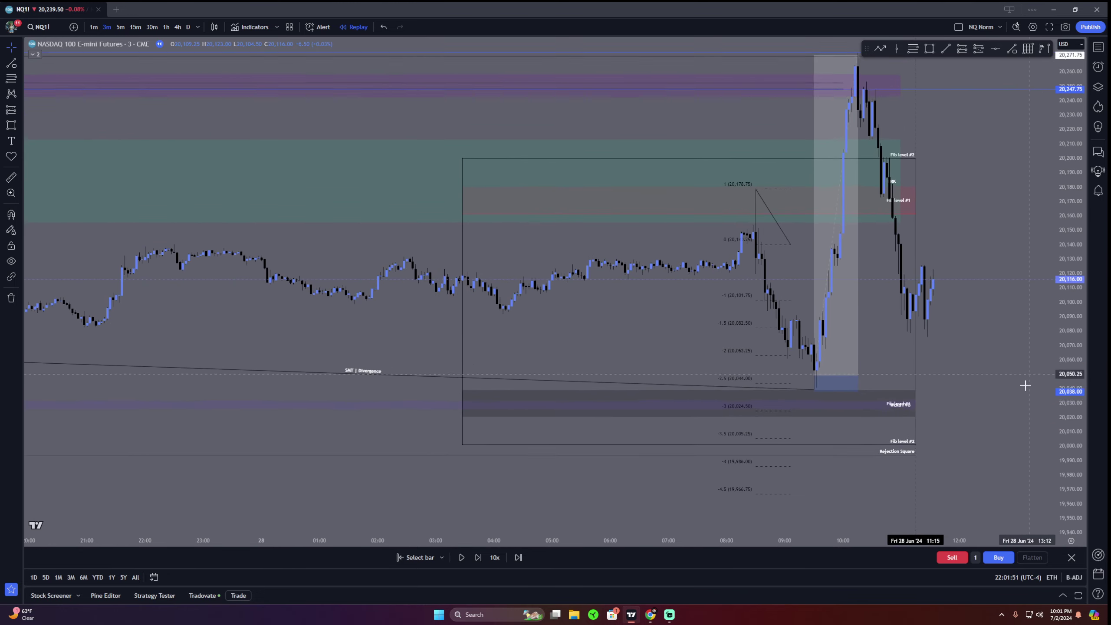
scroll(992, 321, up, 2)
key(alt+f)
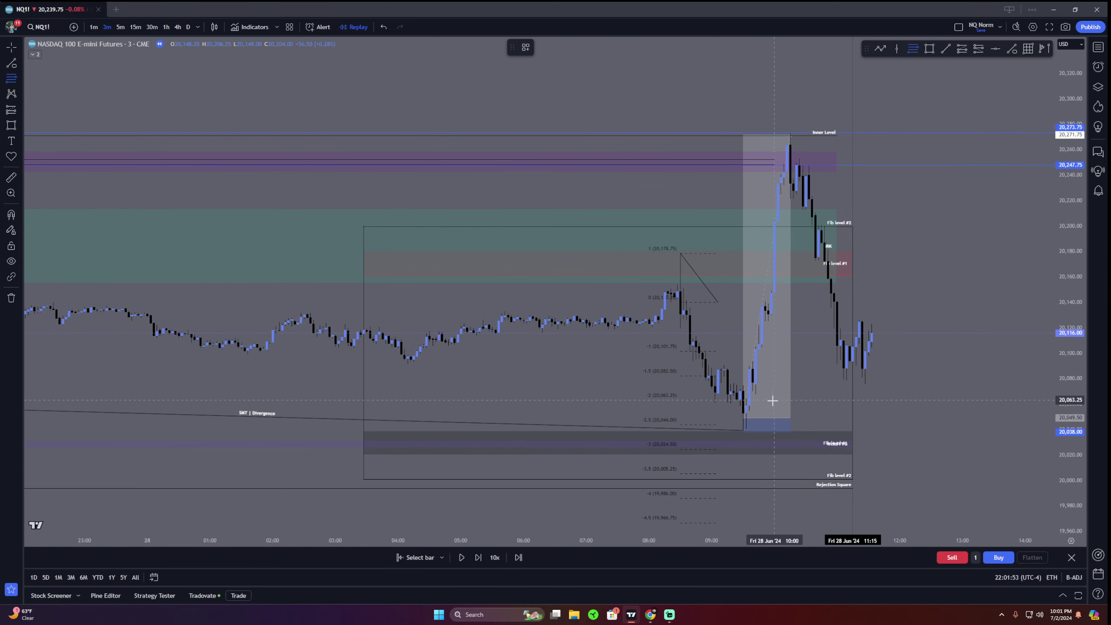
click(743, 429)
click(748, 363)
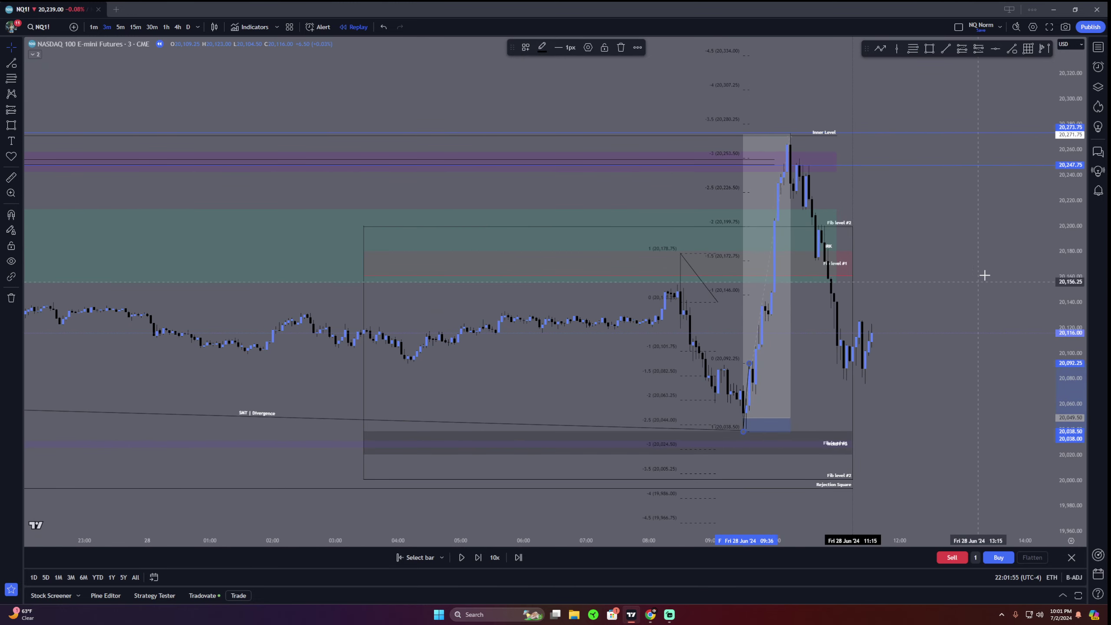
right_click(970, 242)
click(940, 228)
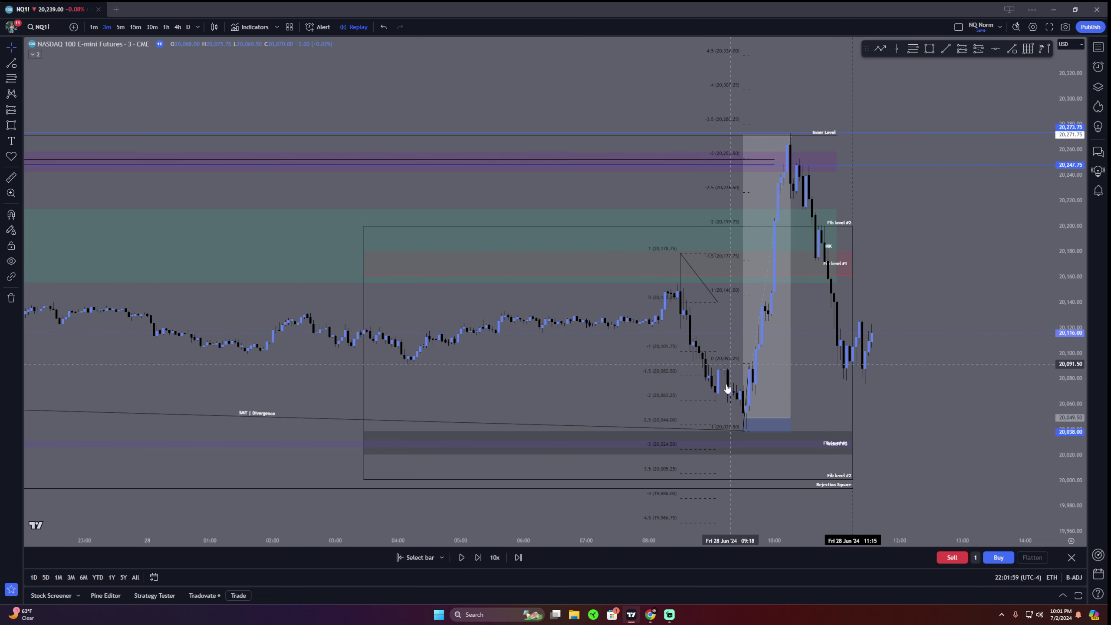
Draw a schematic zigzag path in the empty area above price, with a swing low near 20,605 and a final rise to about 20,835
mouse_move(673, 615)
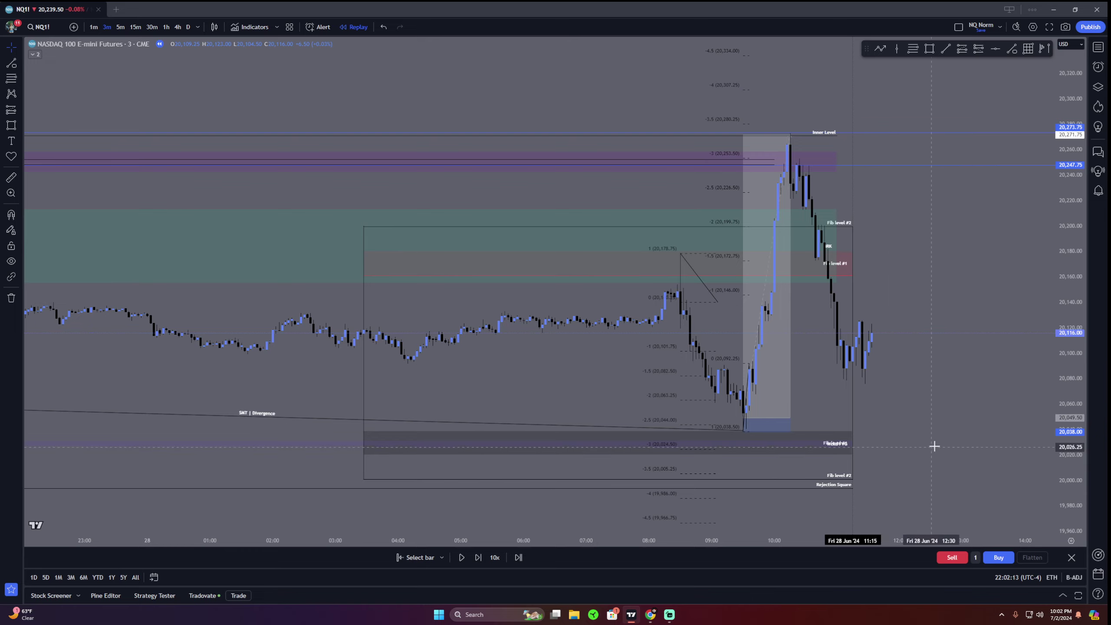
scroll(934, 446, down, 2)
drag(1069, 361, 1070, 405)
drag(1025, 392, 969, 547)
drag(930, 195, 875, 591)
drag(787, 266, 1025, 323)
drag(940, 132, 1009, 161)
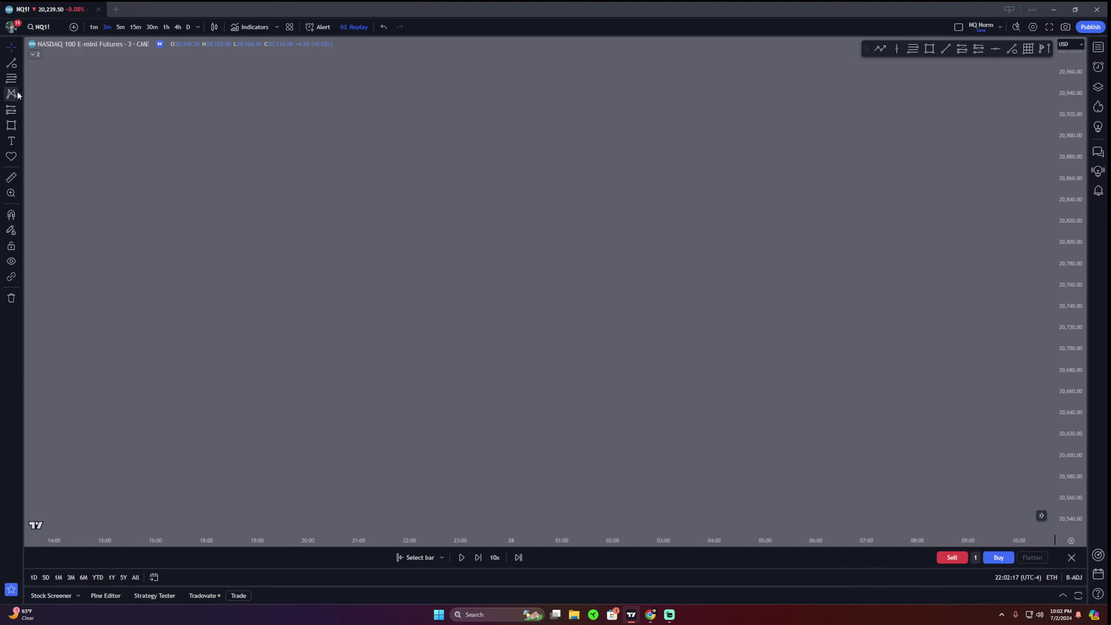
click(880, 48)
click(346, 264)
click(411, 450)
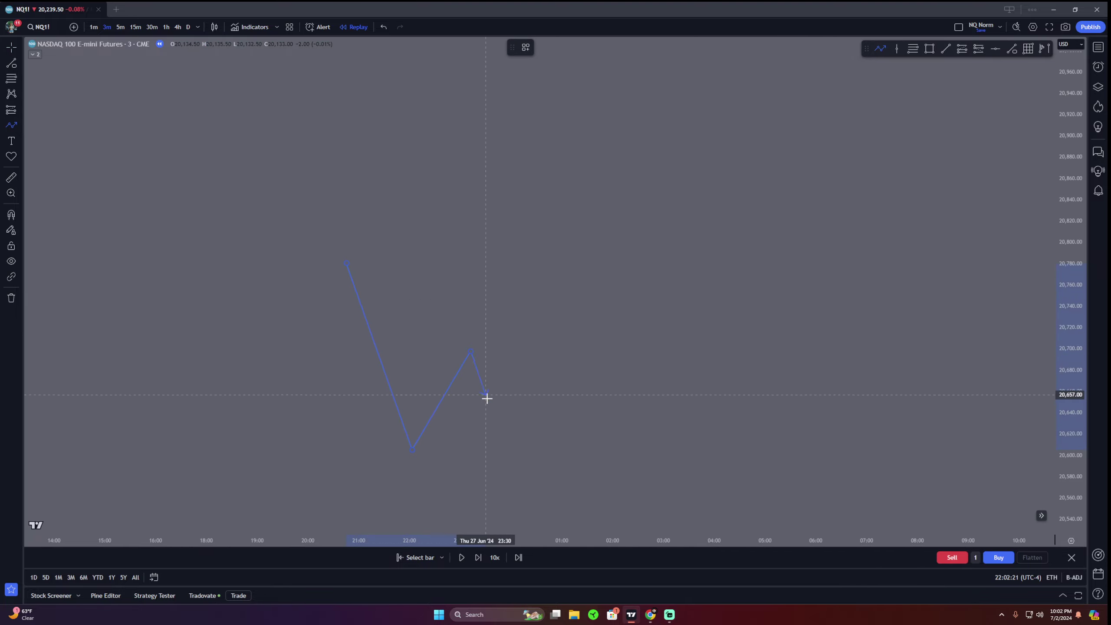
click(493, 425)
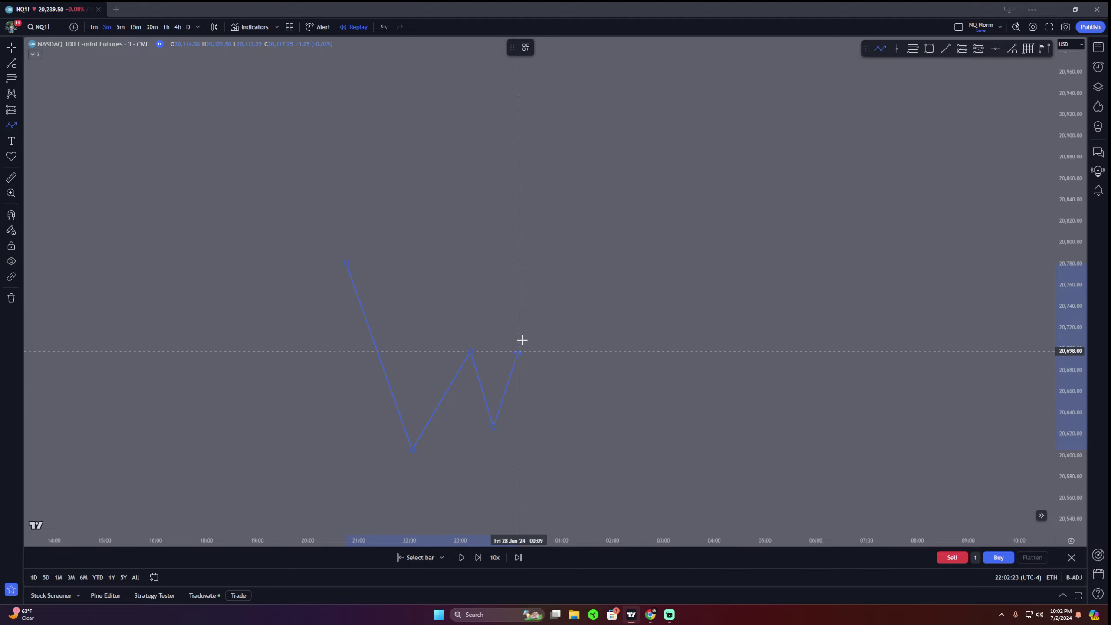
click(600, 205)
key(Escape)
Draw a Fib projection from the path's higher low at about 20,628 to its swing high near 20,698, stretching its levels across the final leg
drag(674, 295, 764, 292)
click(912, 48)
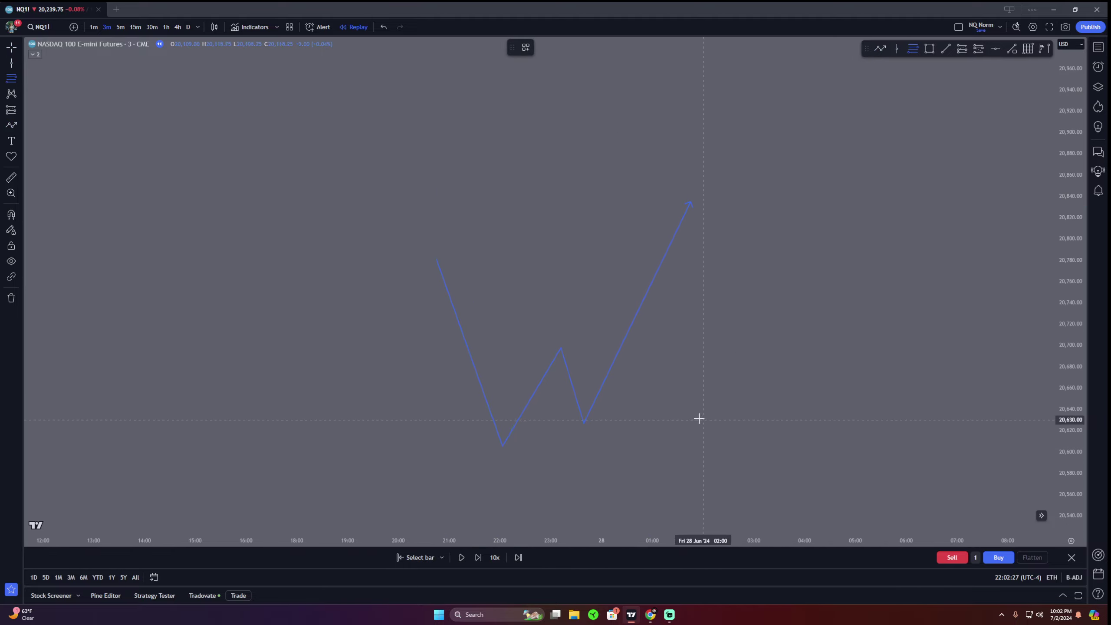
click(583, 422)
click(543, 346)
right_click(753, 348)
drag(544, 347, 791, 348)
drag(856, 232, 866, 290)
Extend the path's final leg to the -3 Fib level near 20,910 and draw a falling path from there to about 20,610
drag(701, 262, 713, 243)
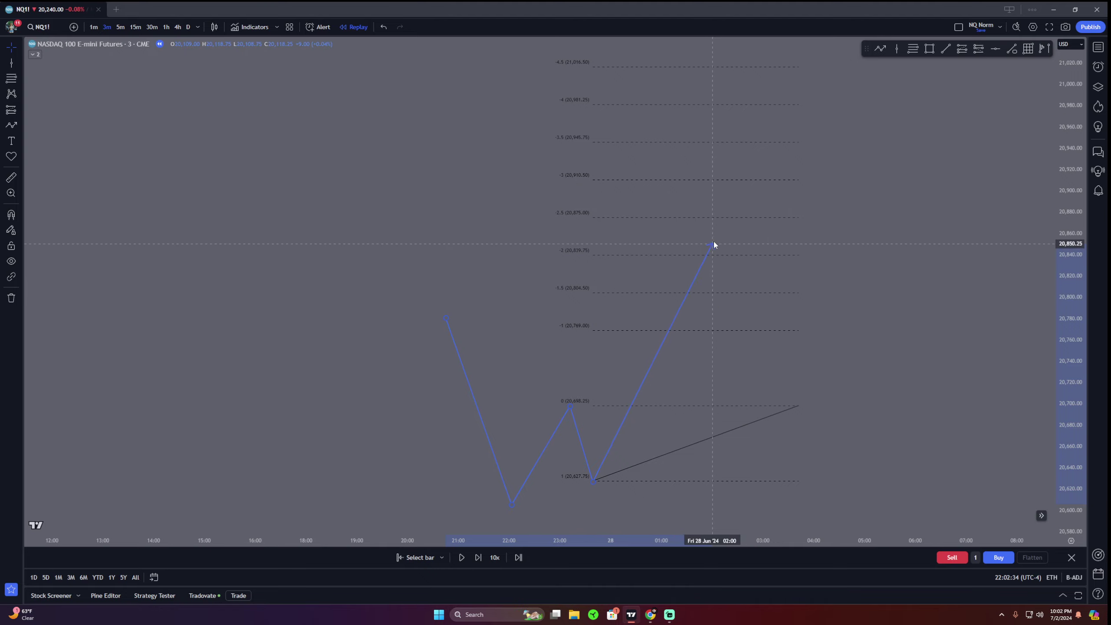
click(880, 48)
click(731, 187)
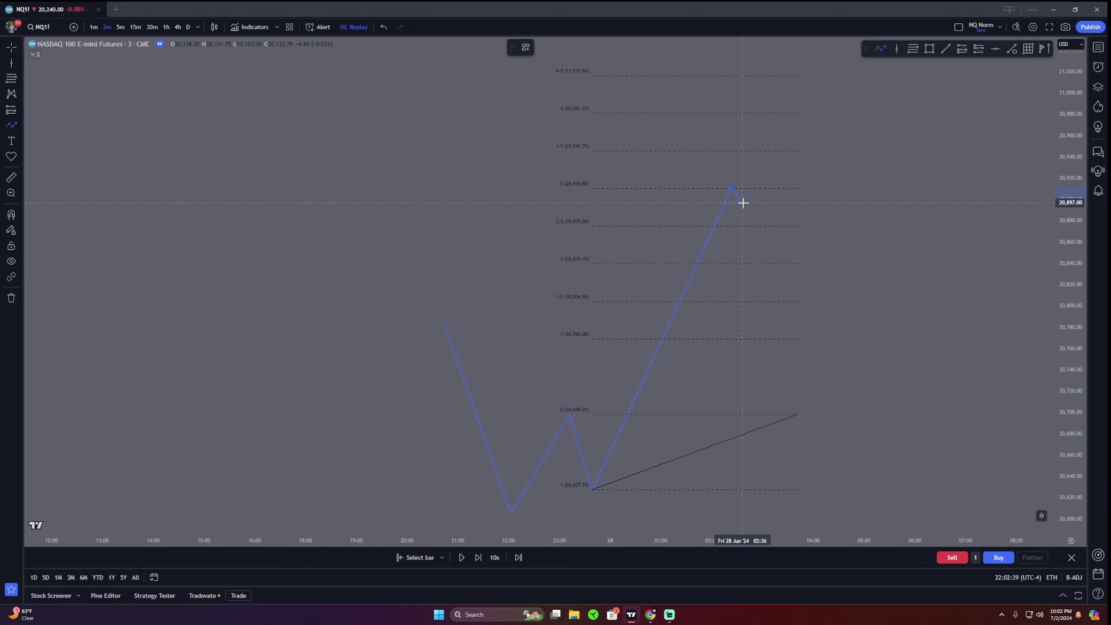
click(828, 509)
key(Escape)
drag(889, 317, 914, 312)
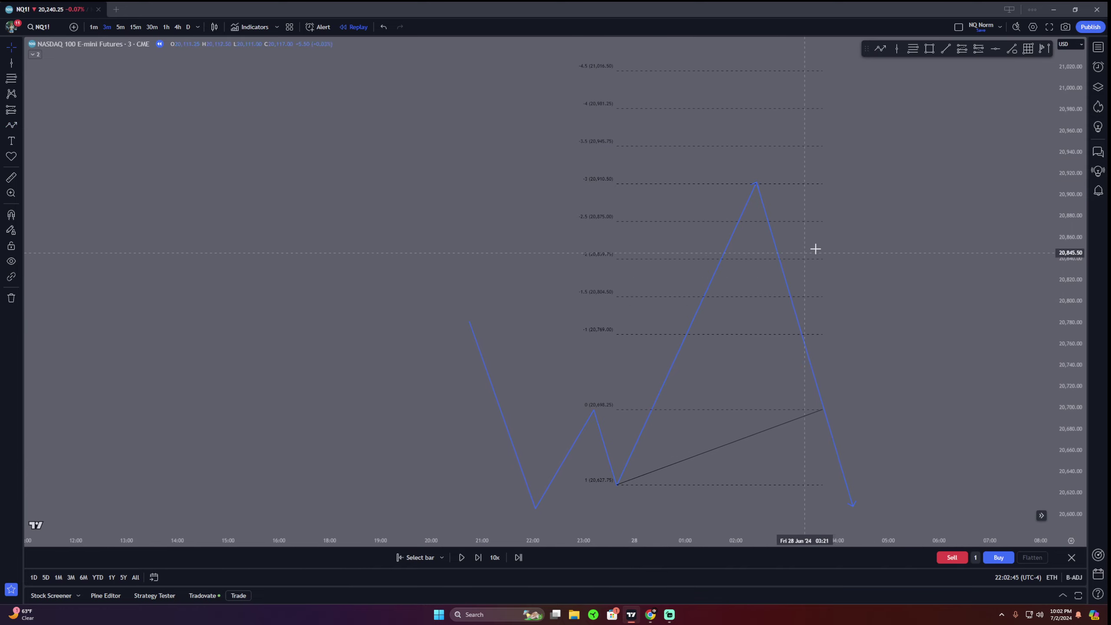
Delete both schematic paths and their Fib projection from the area above price
drag(880, 234, 895, 224)
click(688, 172)
key(Delete)
click(775, 193)
key(Delete)
click(756, 199)
key(Delete)
Return to the 28 June price action and examine the two Fib projections around the long trade
drag(808, 407, 796, 240)
drag(676, 385, 753, 230)
drag(768, 401, 726, 175)
drag(798, 379, 663, 358)
scroll(717, 416, down, 4)
drag(741, 442, 553, 336)
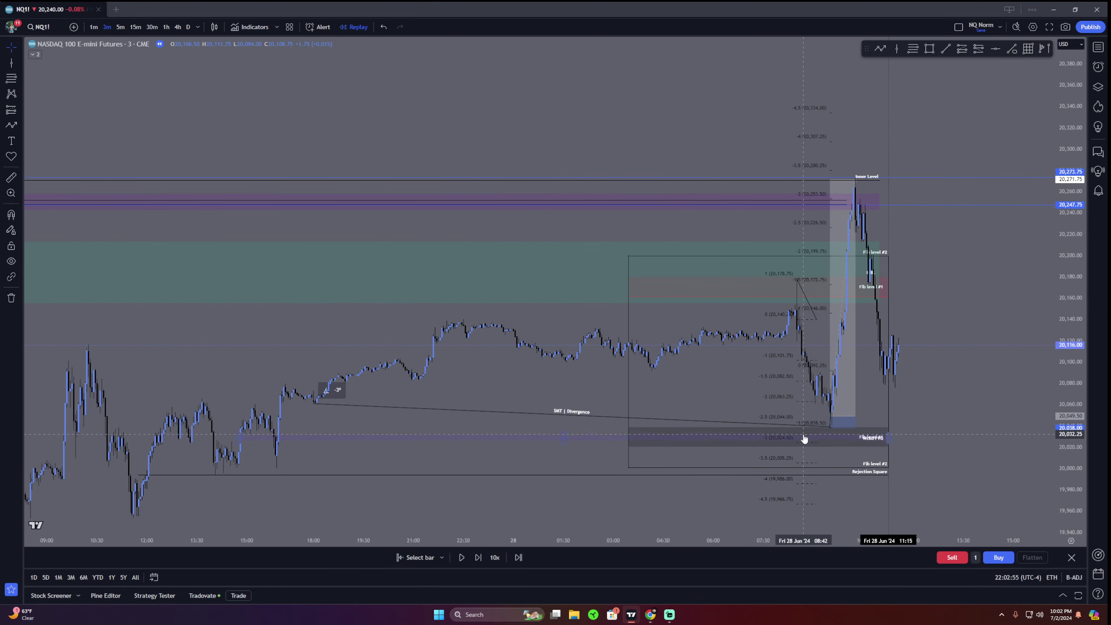
scroll(932, 444, up, 5)
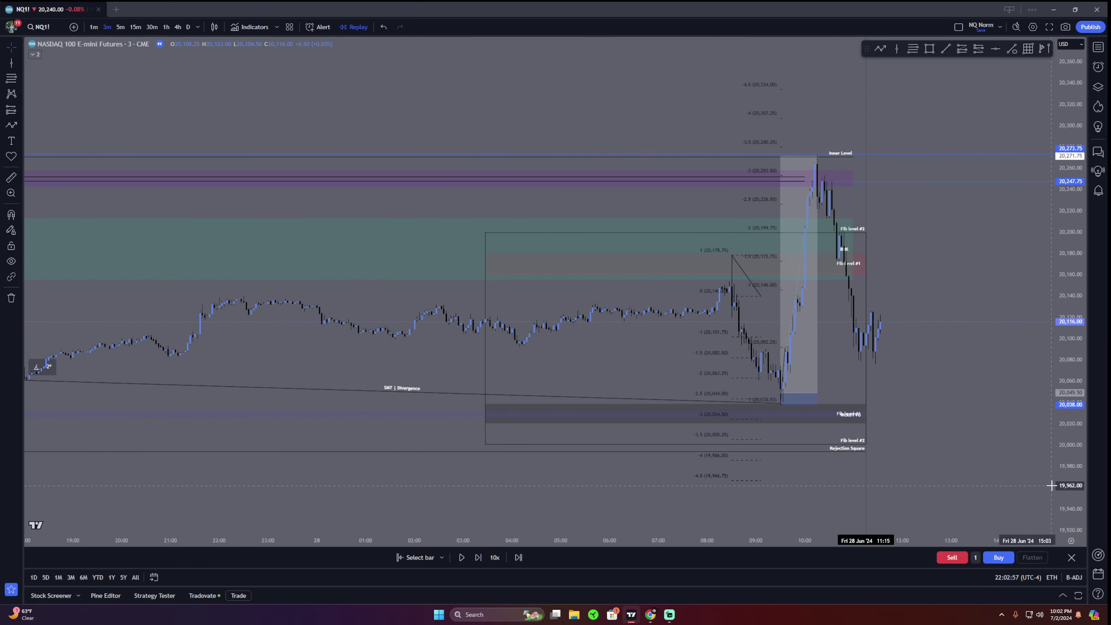